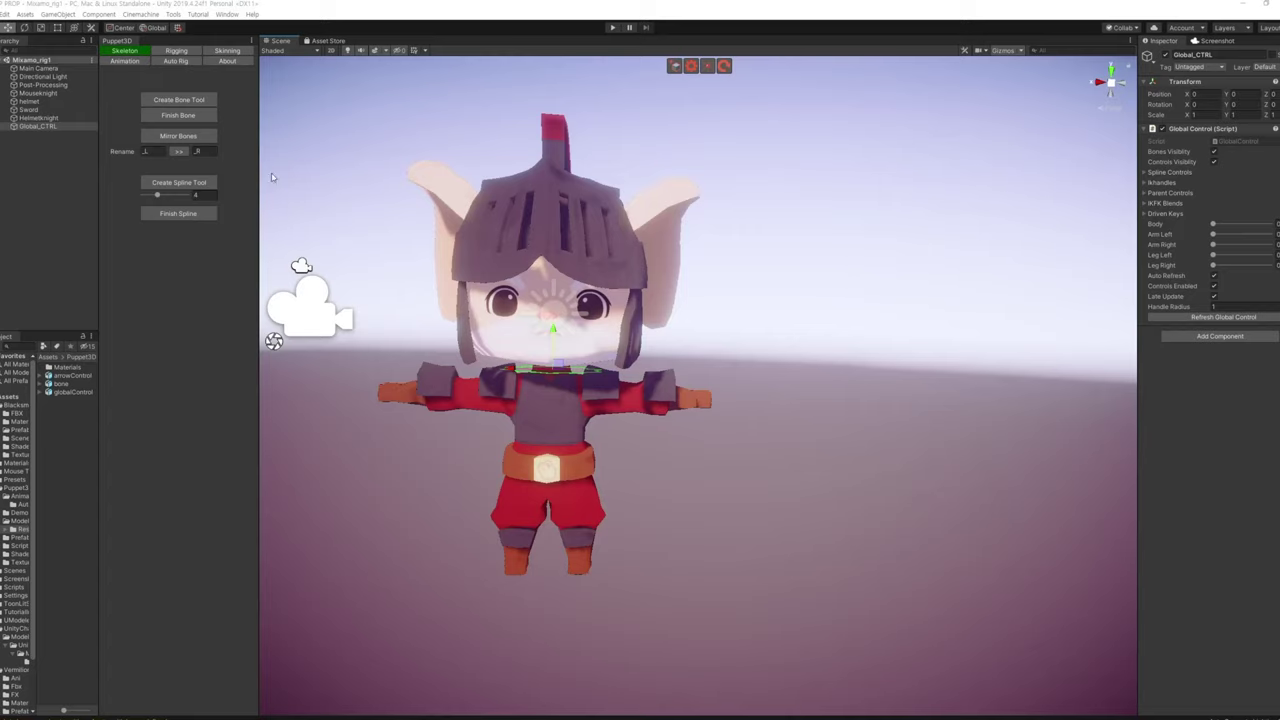
# Add a spline control ring at the knight's neck, undoing an extra chest control
pyautogui.click(201, 182)
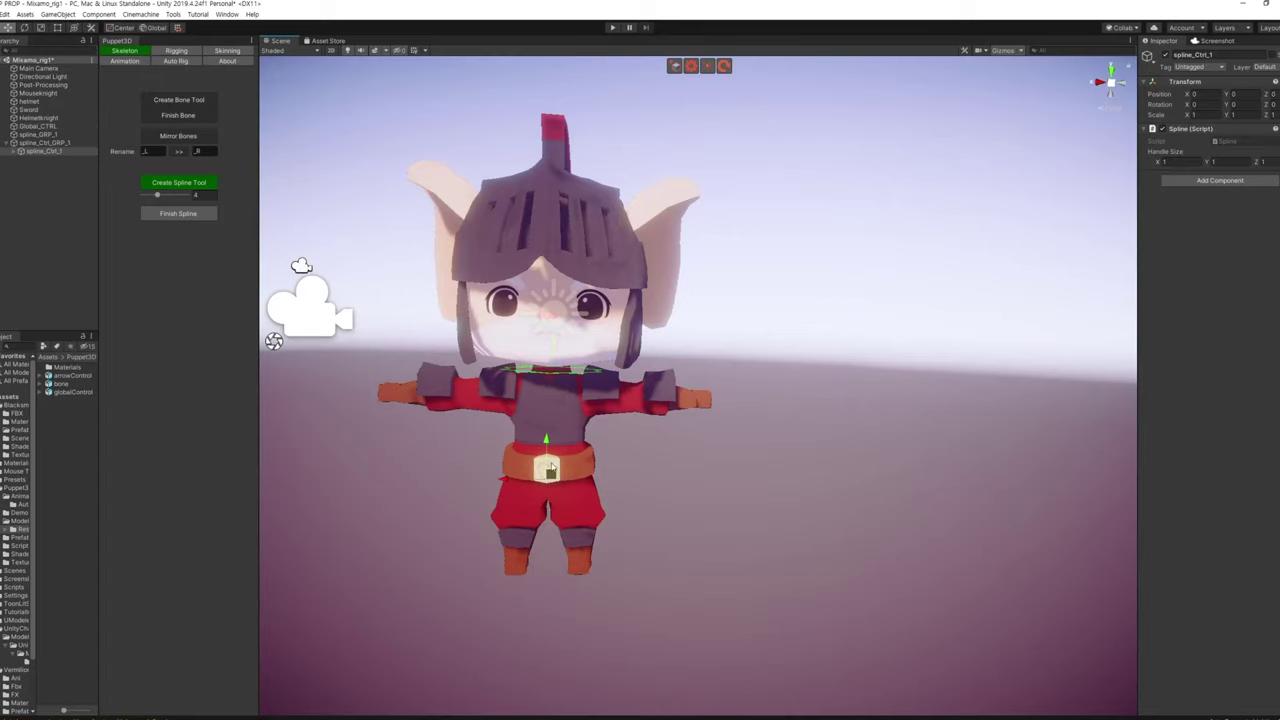
pyautogui.click(549, 388)
pyautogui.scroll(5, 674, 294)
pyautogui.scroll(-3, 674, 294)
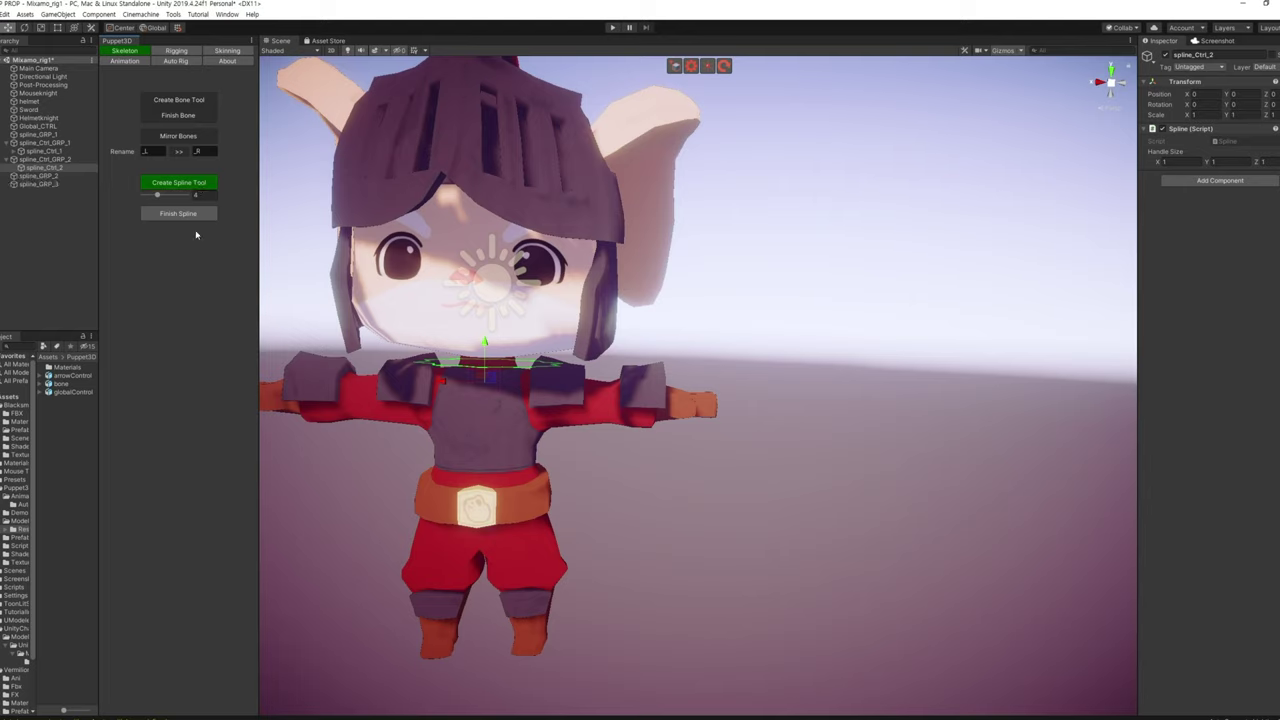
pyautogui.click(491, 390)
pyautogui.hotkey('ctrl', 'z')
# Delete the unwanted spline group from the Hierarchy and slide the new control sideways
pyautogui.click(57, 184)
pyautogui.click(60, 168)
pyautogui.click(63, 160)
pyautogui.click(65, 167)
pyautogui.click(66, 143)
pyautogui.click(66, 151)
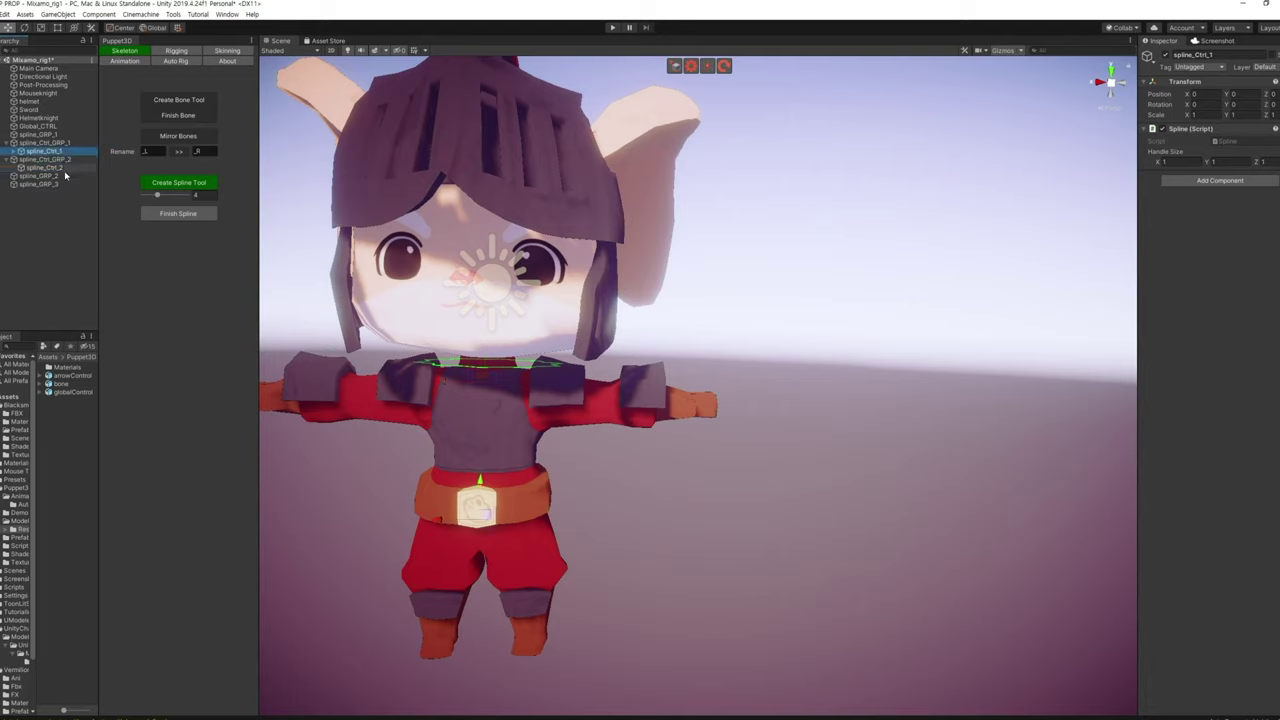
pyautogui.click(65, 167)
pyautogui.click(65, 176)
pyautogui.click(63, 184)
pyautogui.press('Delete')
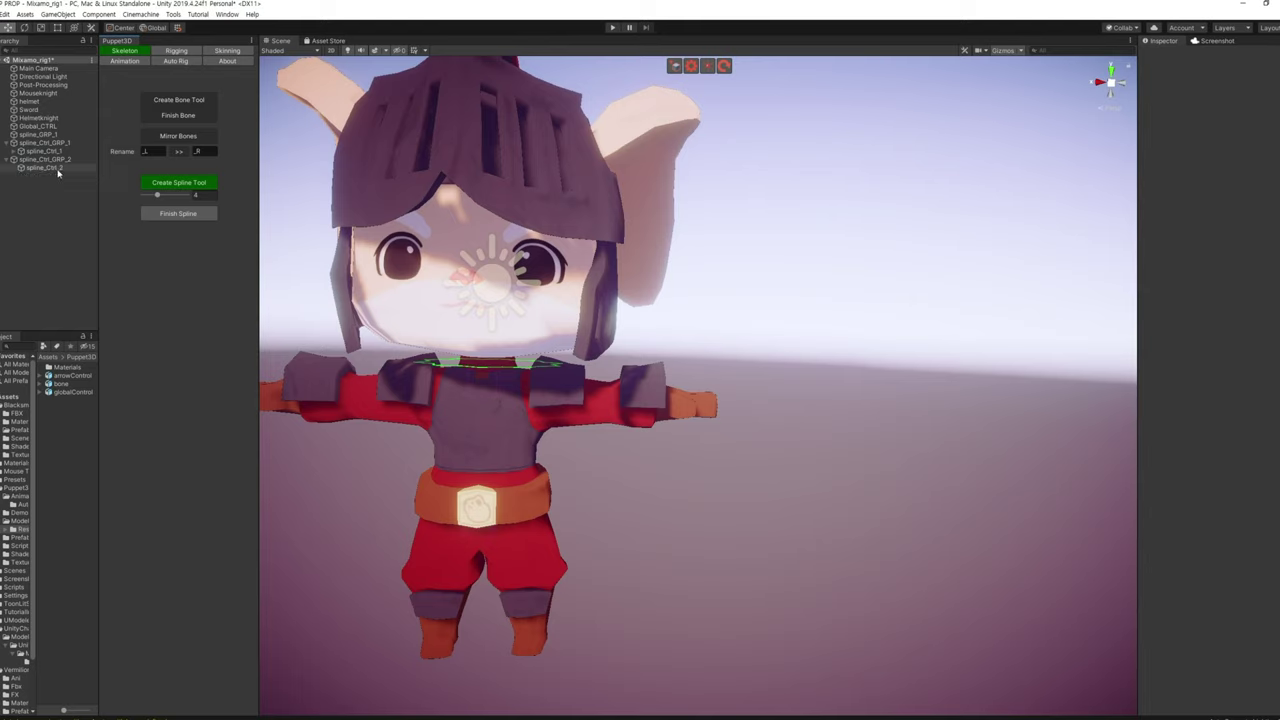
pyautogui.click(57, 152)
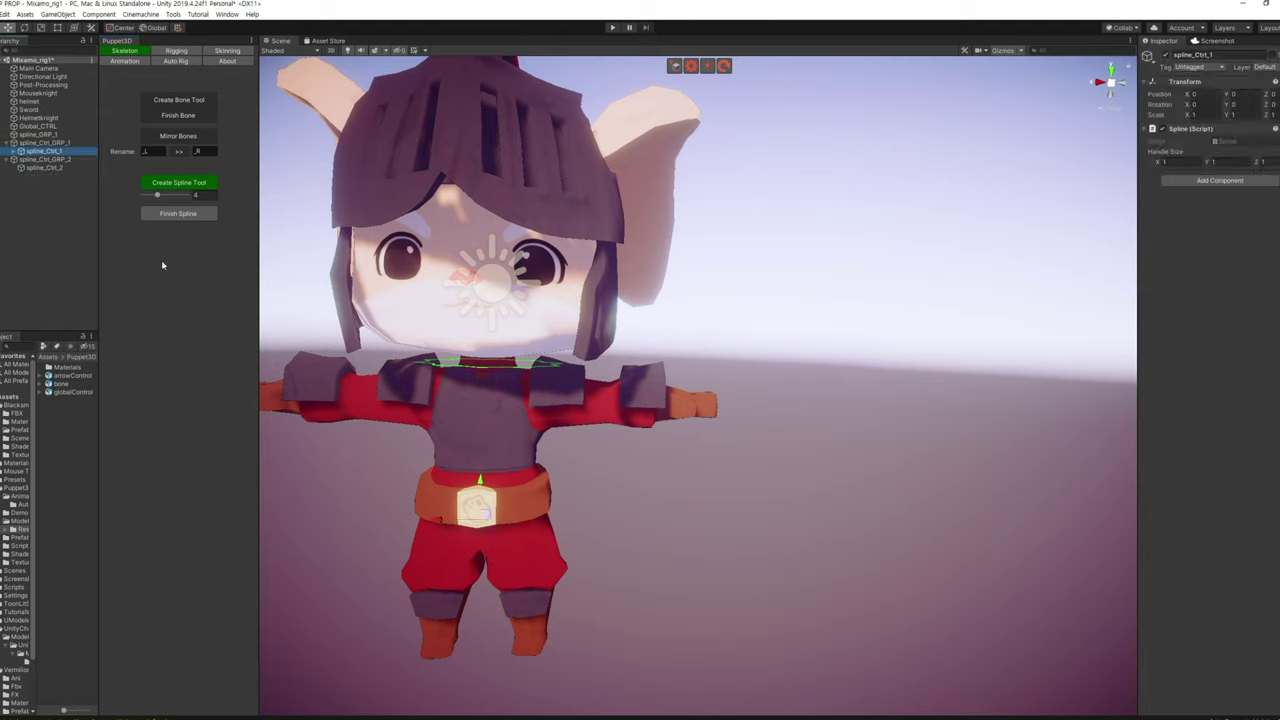
pyautogui.moveTo(440, 524); pyautogui.dragTo(666, 520)
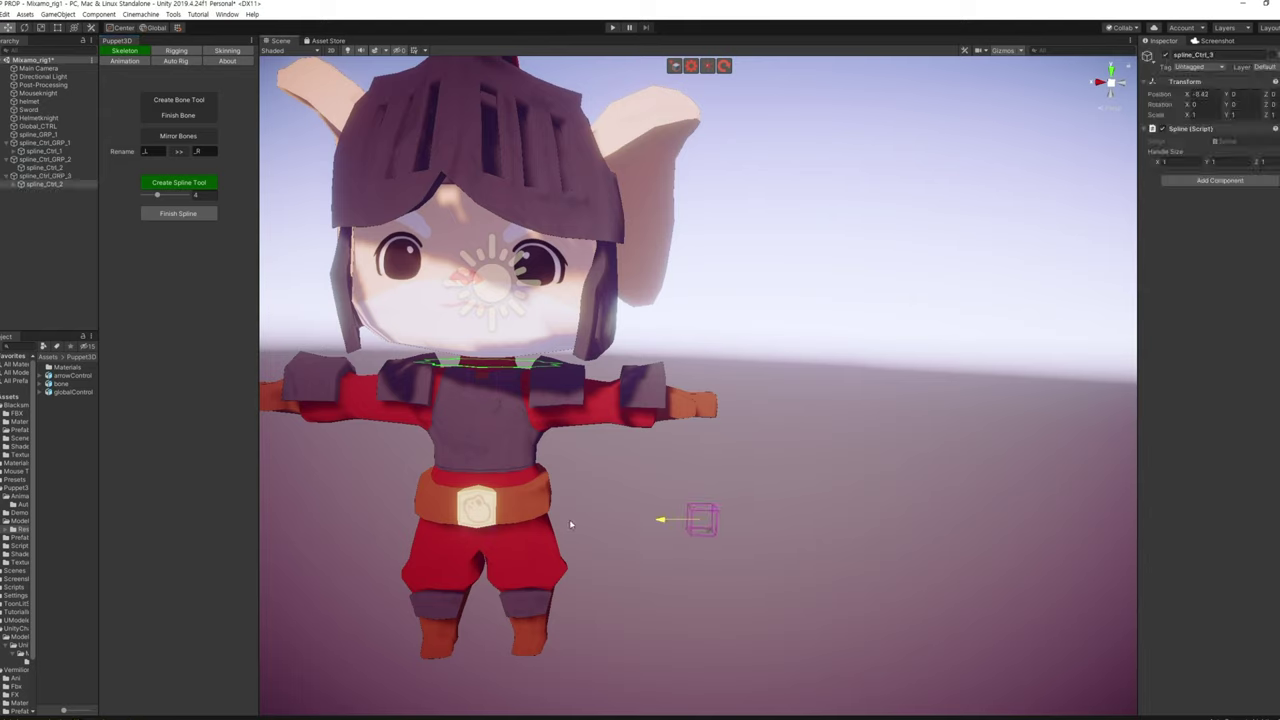
# Undo the stray third spline control, keeping spline_Ctrl_GRP_1 and spline_Ctrl_GRP_2
pyautogui.hotkey('ctrl', 'z')
pyautogui.click(50, 159)
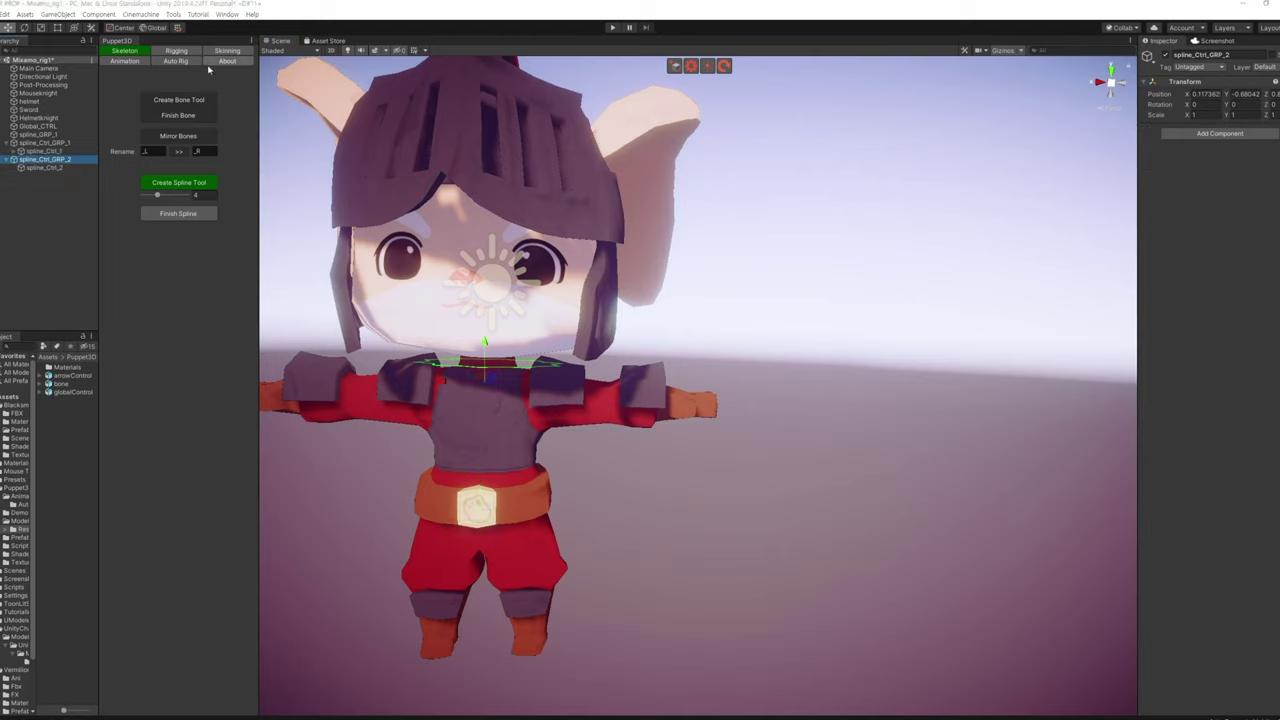
pyautogui.click(185, 103)
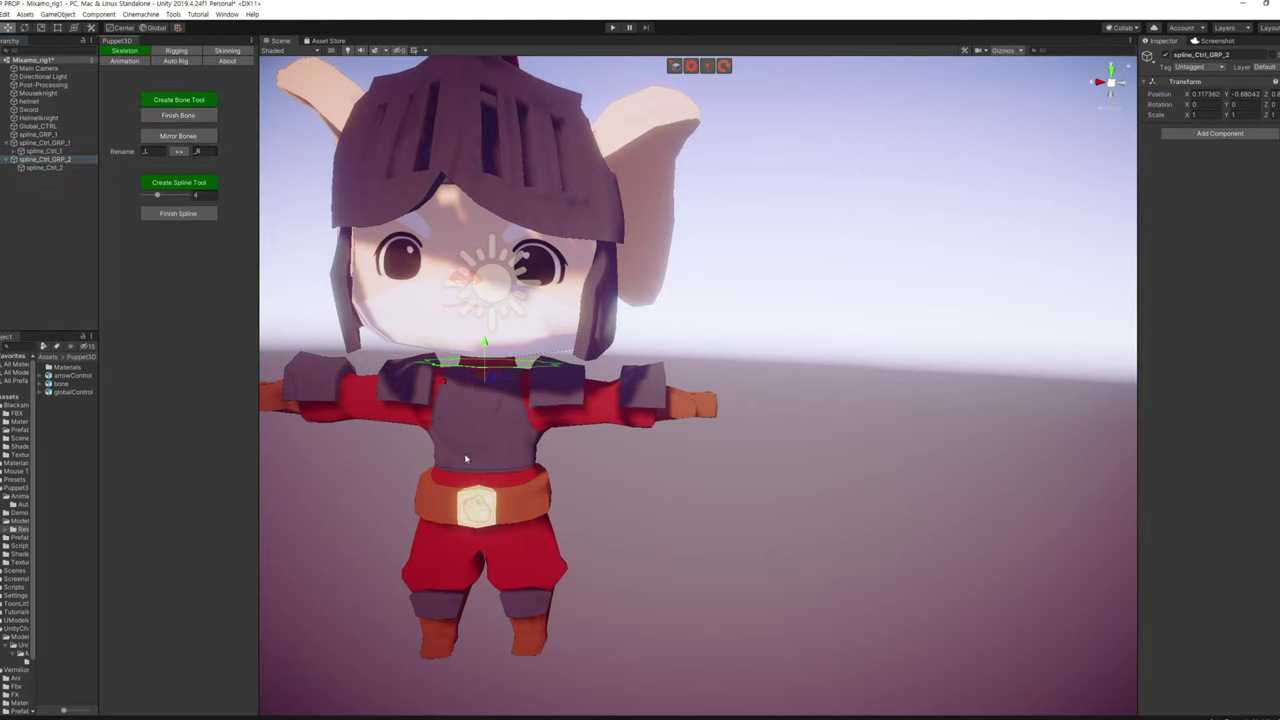
pyautogui.click(172, 213)
# Try a shoulder bone and undo it, then show the Scene view Gizmos options
pyautogui.click(172, 213)
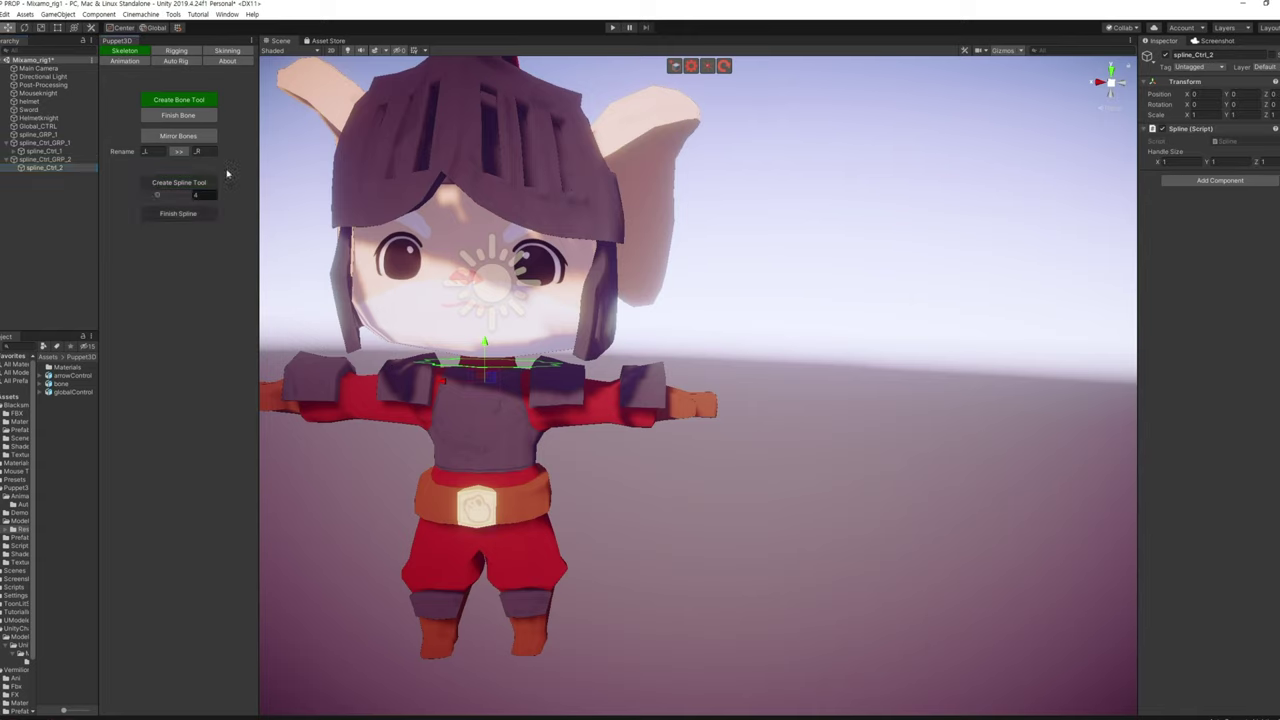
pyautogui.click(482, 380)
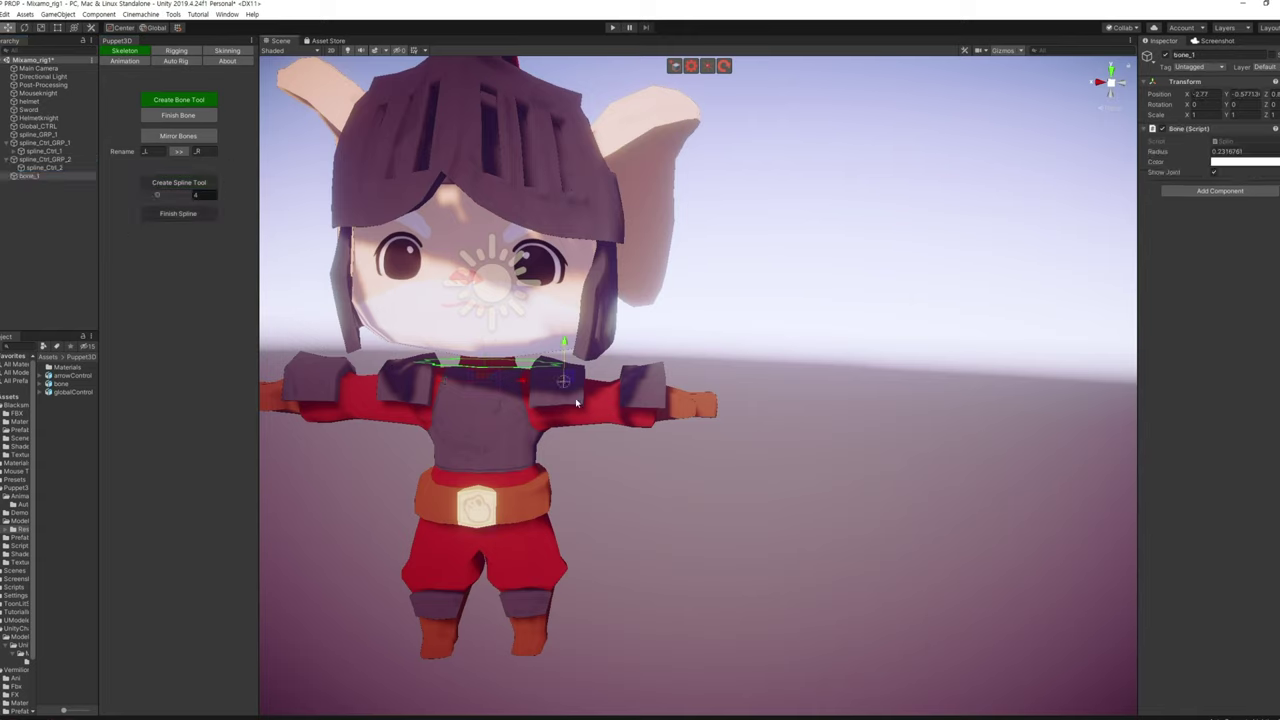
pyautogui.click(487, 392)
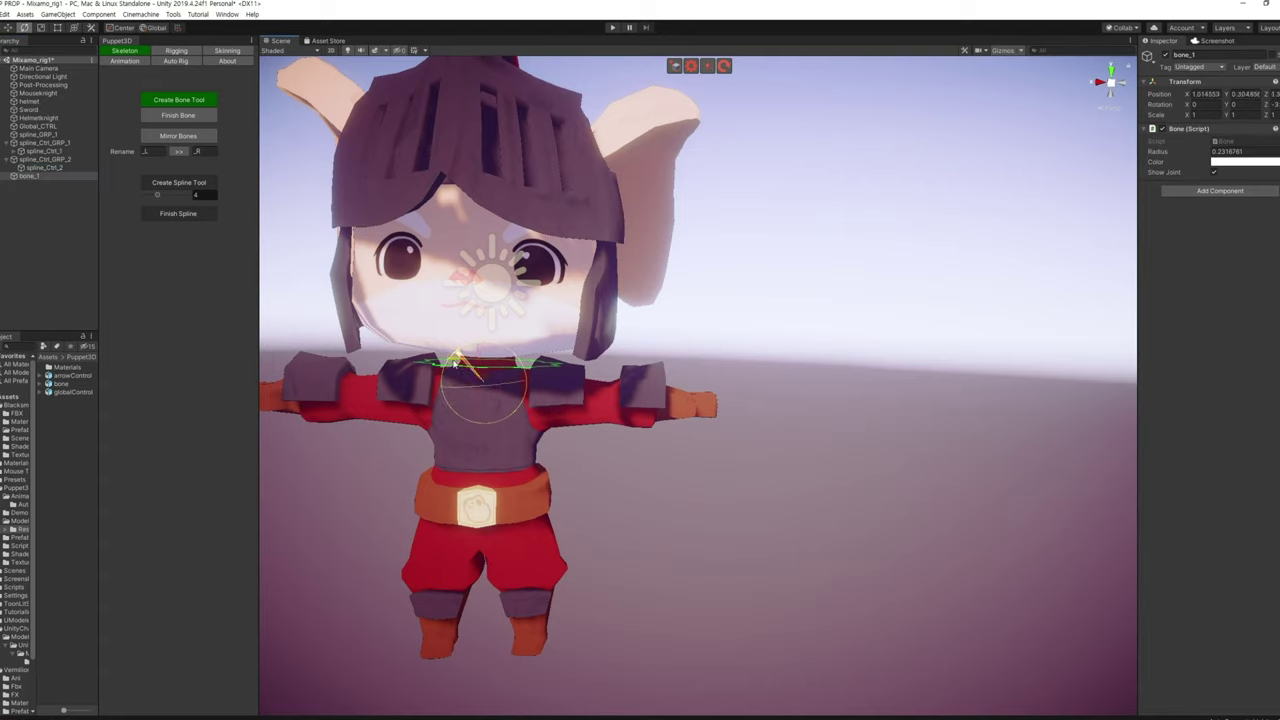
pyautogui.click(367, 379)
pyautogui.hotkey('ctrl', 'z')
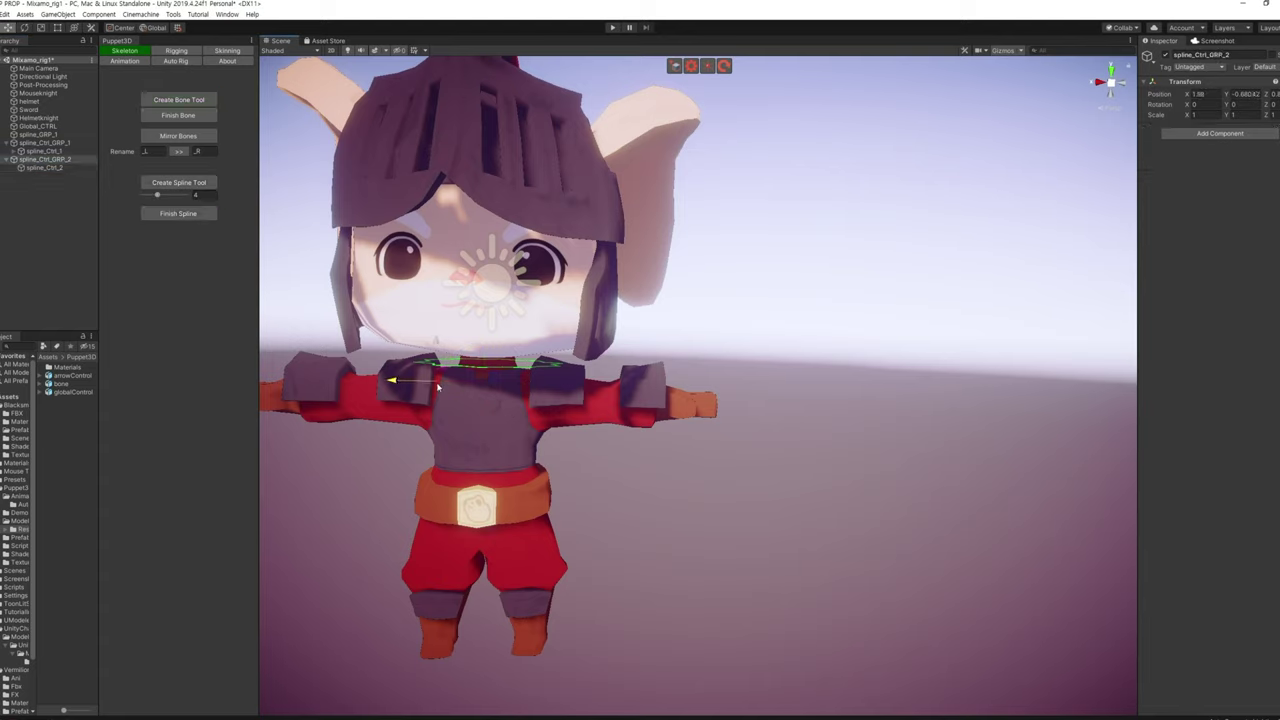
pyautogui.press('e')
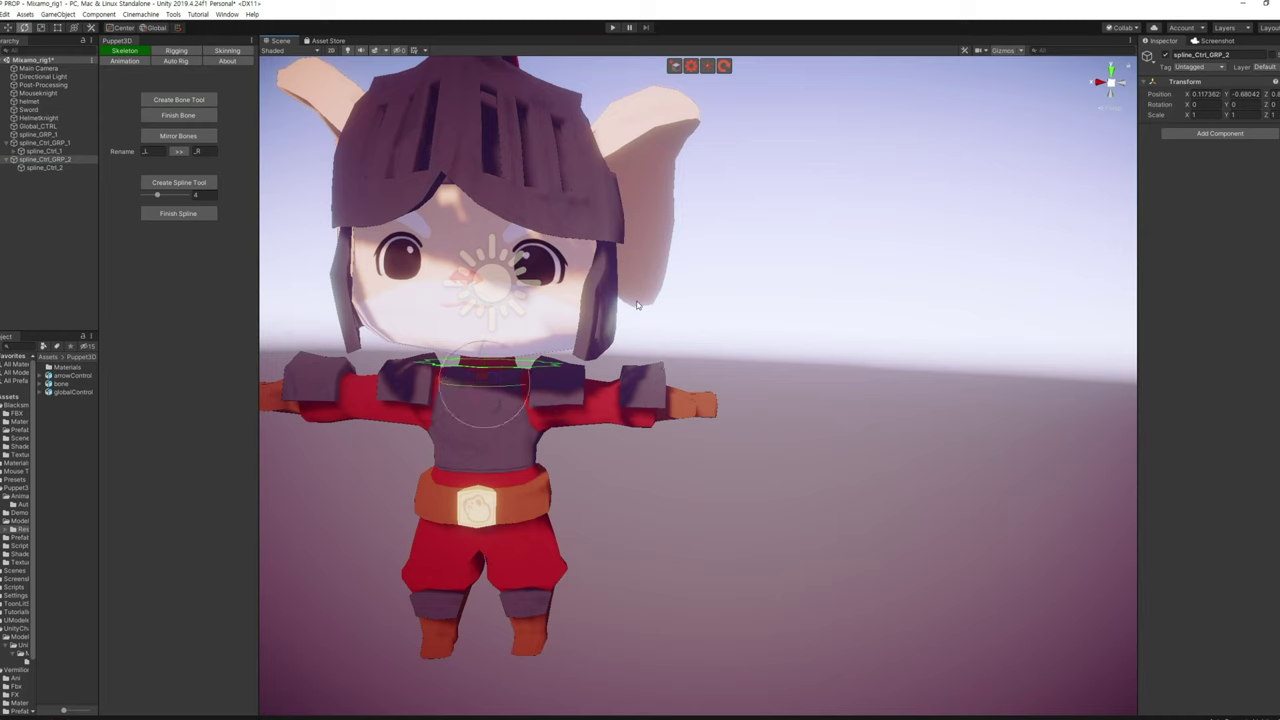
pyautogui.click(1022, 53)
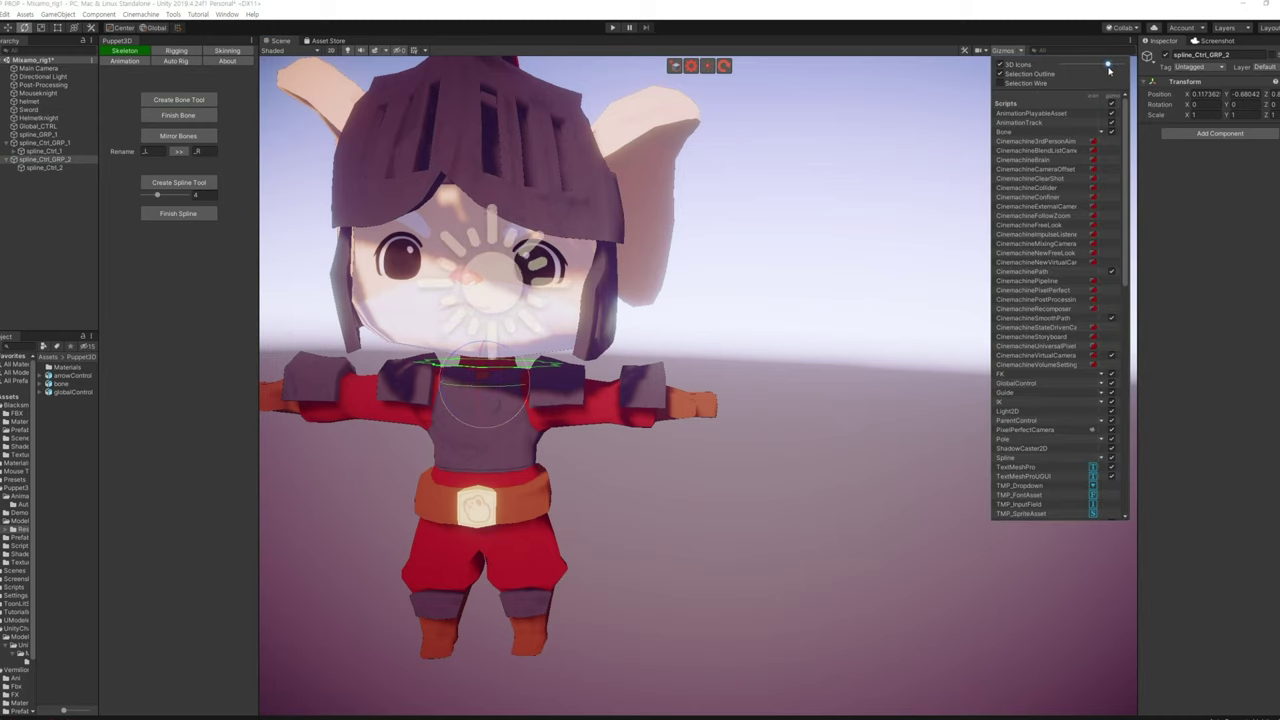
# Close the Gizmos dropdown and turn the view to face the knight frontally
pyautogui.scroll(-2, 1043, 248)
pyautogui.scroll(2, 1050, 240)
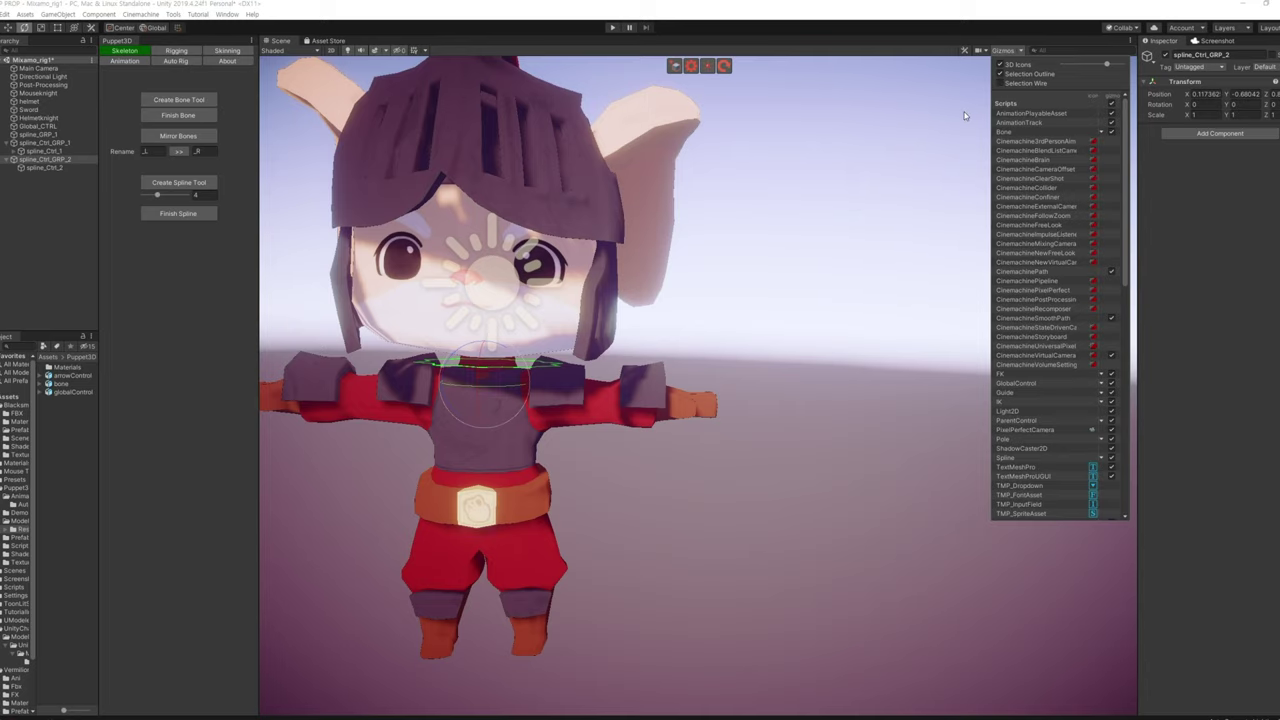
pyautogui.click(895, 92)
pyautogui.keyDown('alt'); pyautogui.moveTo(895, 92); pyautogui.dragTo(843, 149); pyautogui.keyUp('alt')
pyautogui.scroll(2, 835, 233)
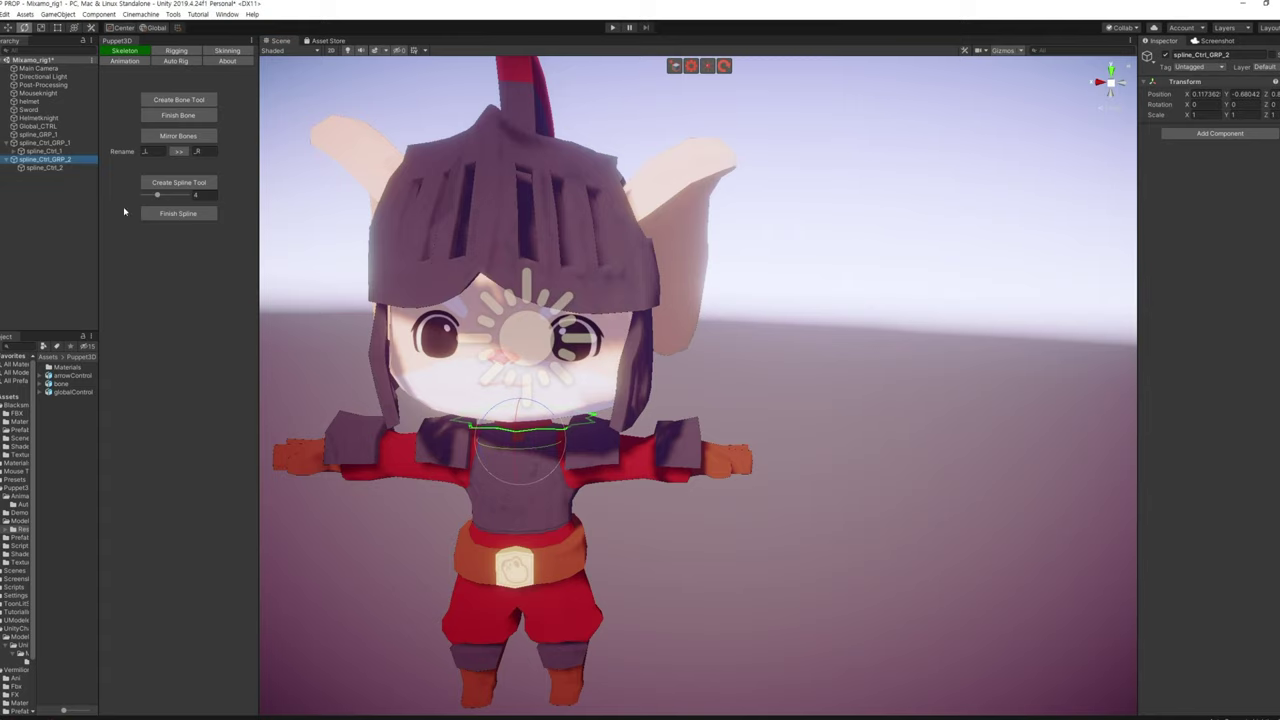
# Try scaling the neck control, undo it, and zoom in on the torso and shoulders
pyautogui.press('r')
pyautogui.moveTo(520, 439); pyautogui.dragTo(590, 432)
pyautogui.hotkey('ctrl', 'z')
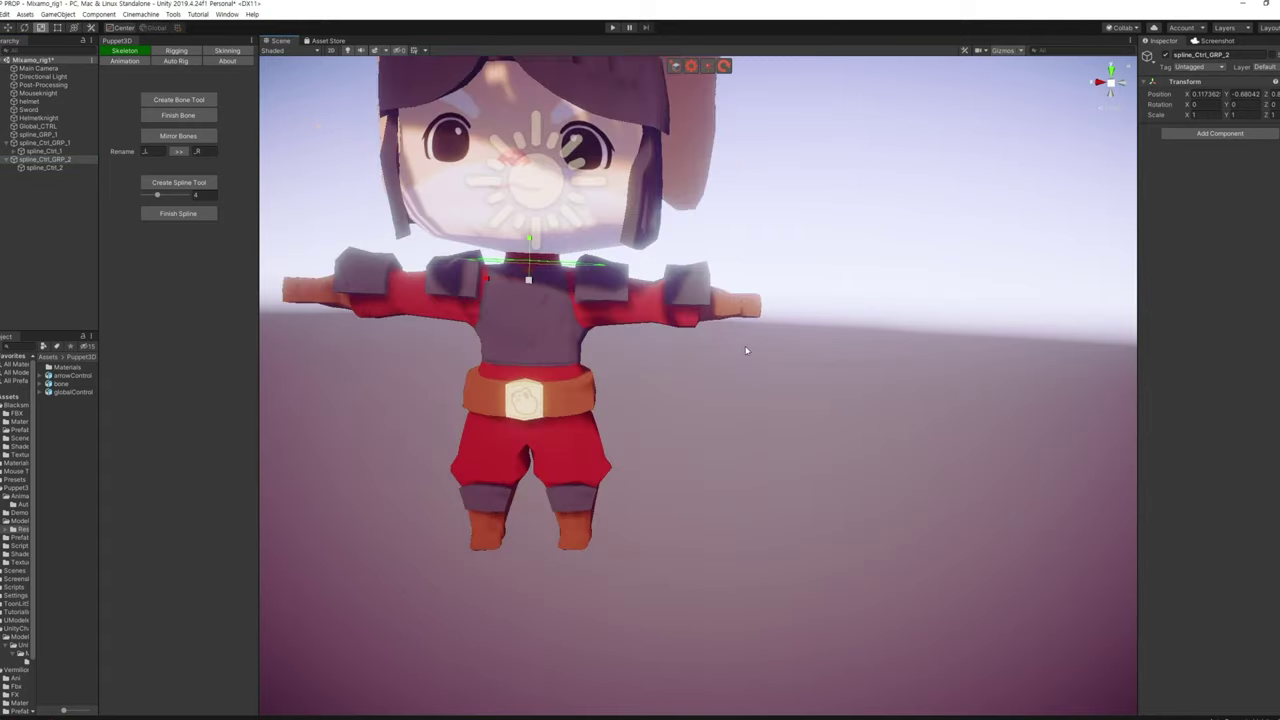
pyautogui.keyDown('alt'); pyautogui.moveTo(766, 366); pyautogui.dragTo(753, 345); pyautogui.keyUp('alt')
pyautogui.scroll(3, 753, 345)
pyautogui.scroll(2, 760, 343)
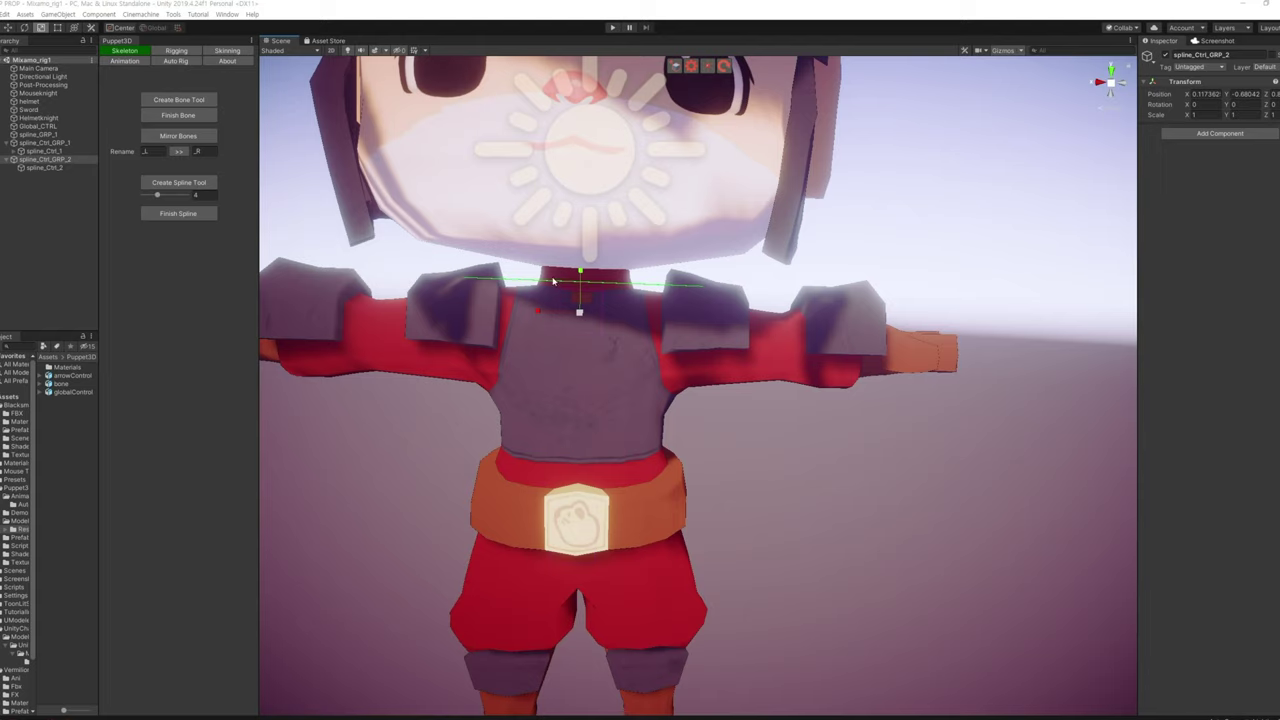
# Place trial shoulder bones with the Create Bone Tool, then undo them
pyautogui.click(178, 99)
pyautogui.click(697, 326)
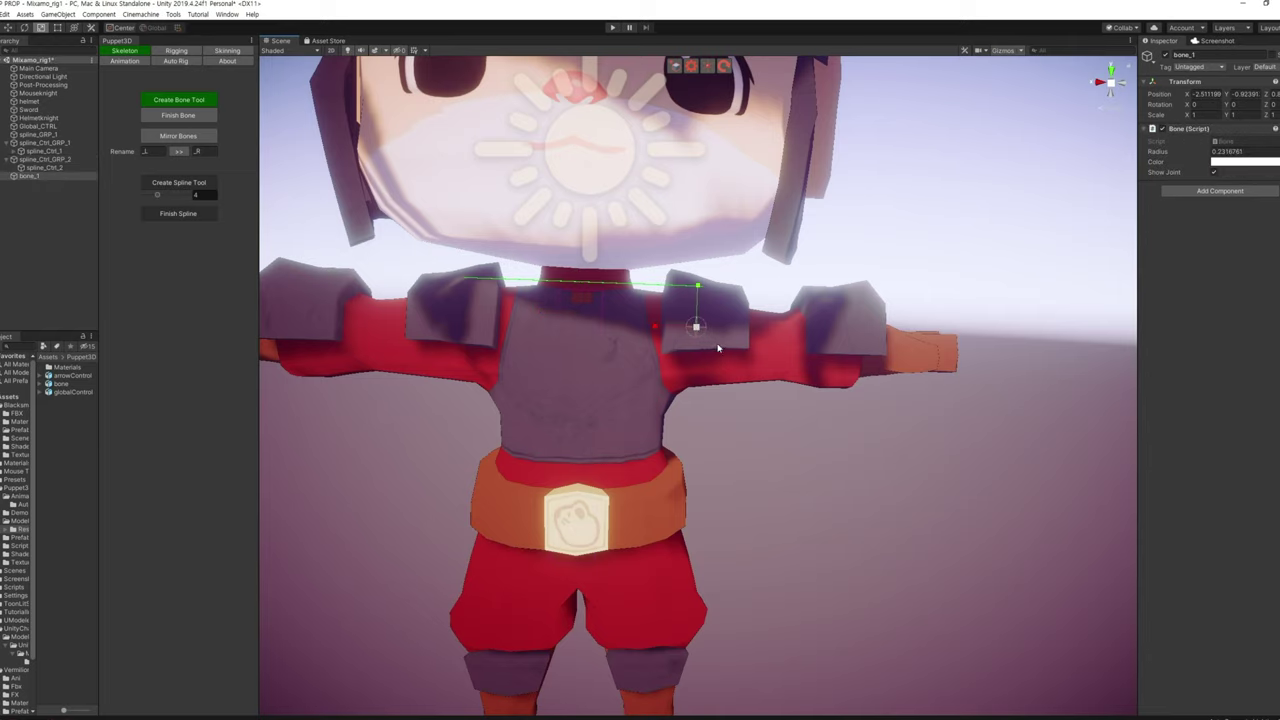
pyautogui.moveTo(696, 327); pyautogui.dragTo(690, 333)
pyautogui.click(776, 342)
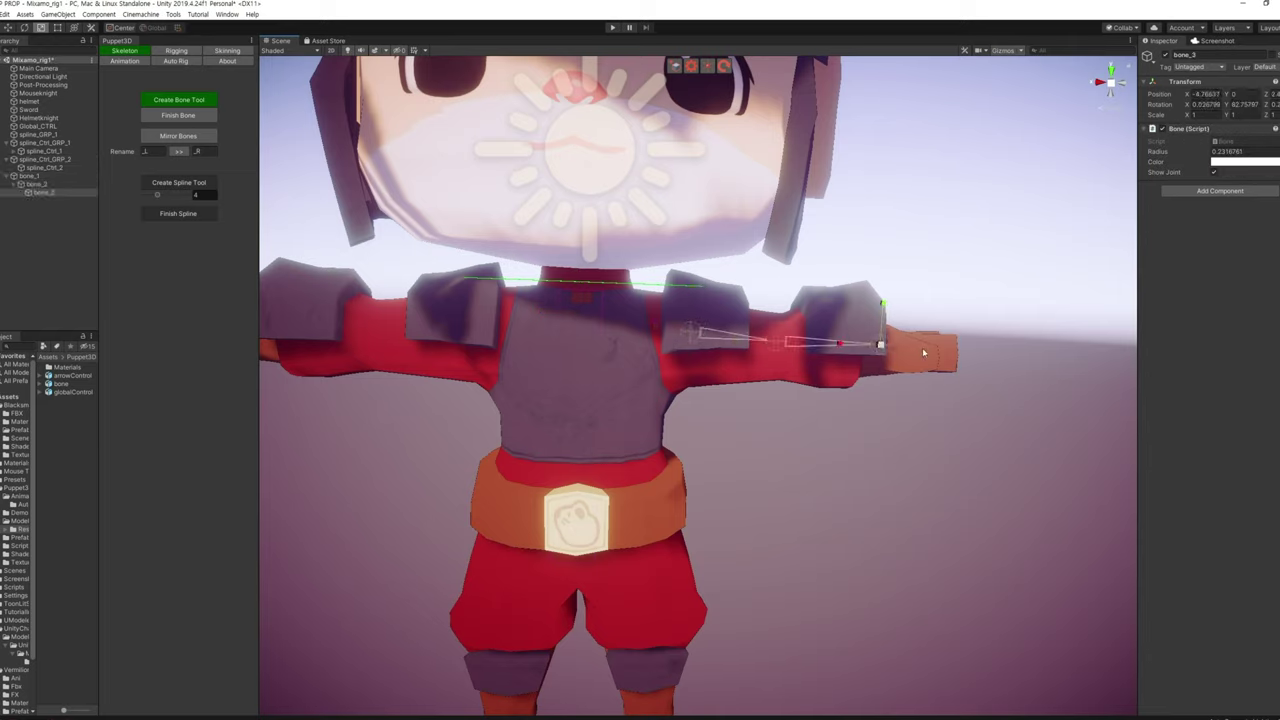
pyautogui.hotkey('ctrl', 'z')
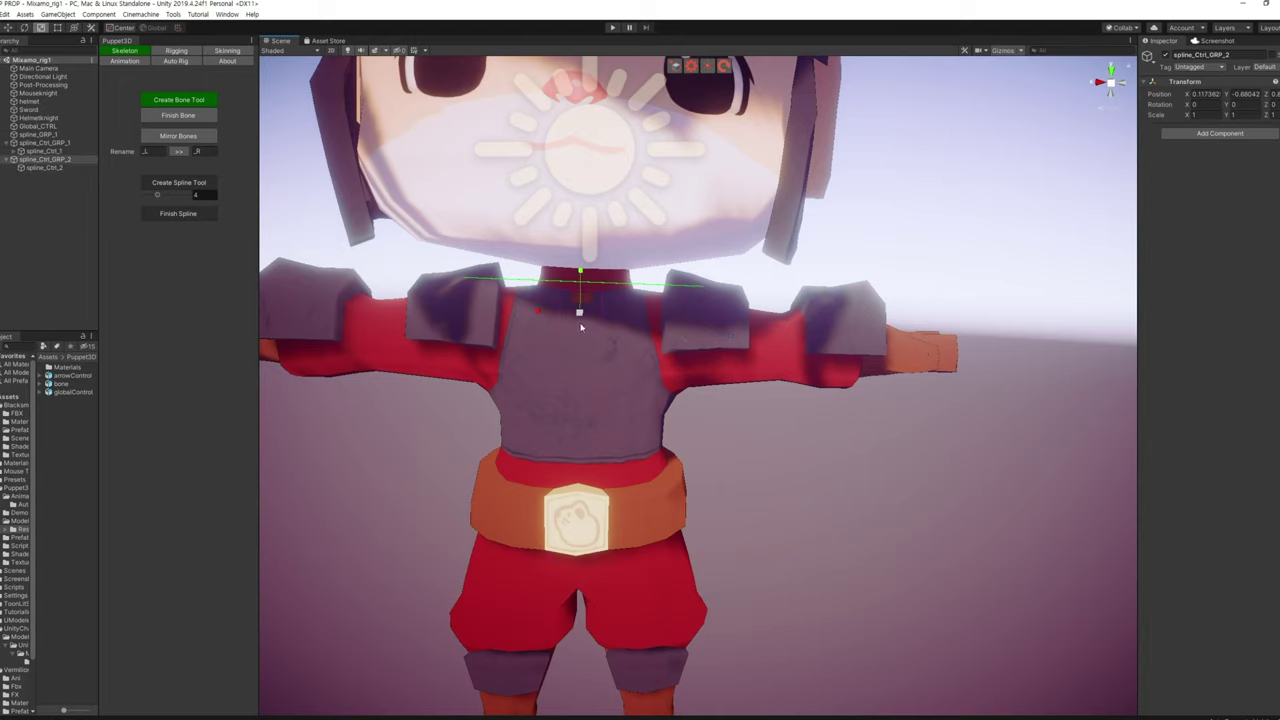
# Build bone_1 to bone_5 from the neck through shoulder and arm to the hand, then finish
pyautogui.click(580, 328)
pyautogui.click(677, 340)
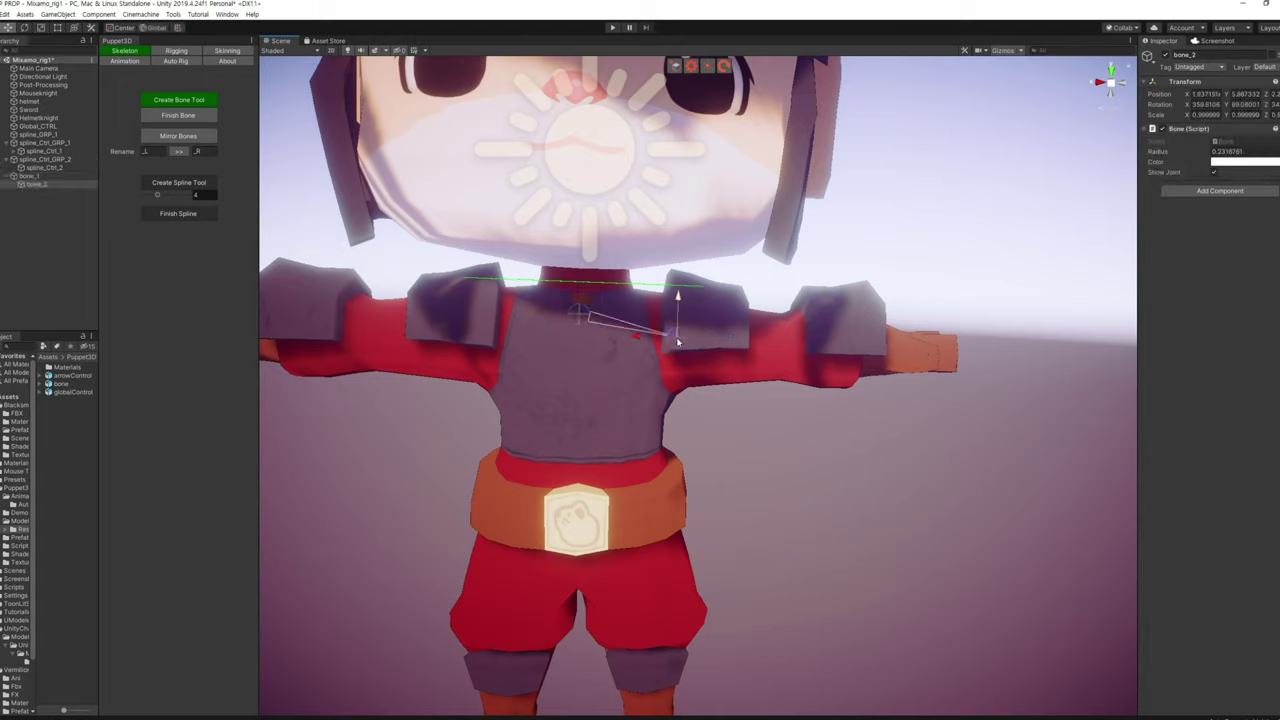
pyautogui.click(764, 346)
pyautogui.click(853, 350)
pyautogui.click(945, 350)
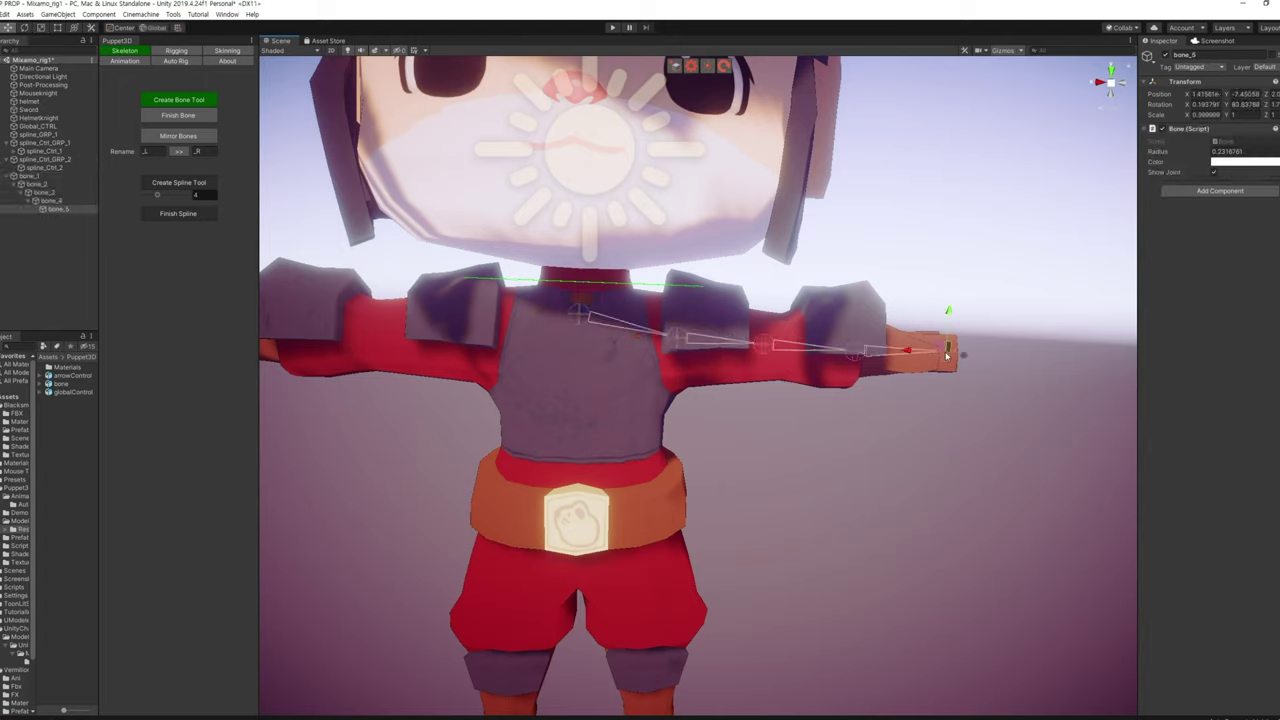
pyautogui.click(166, 116)
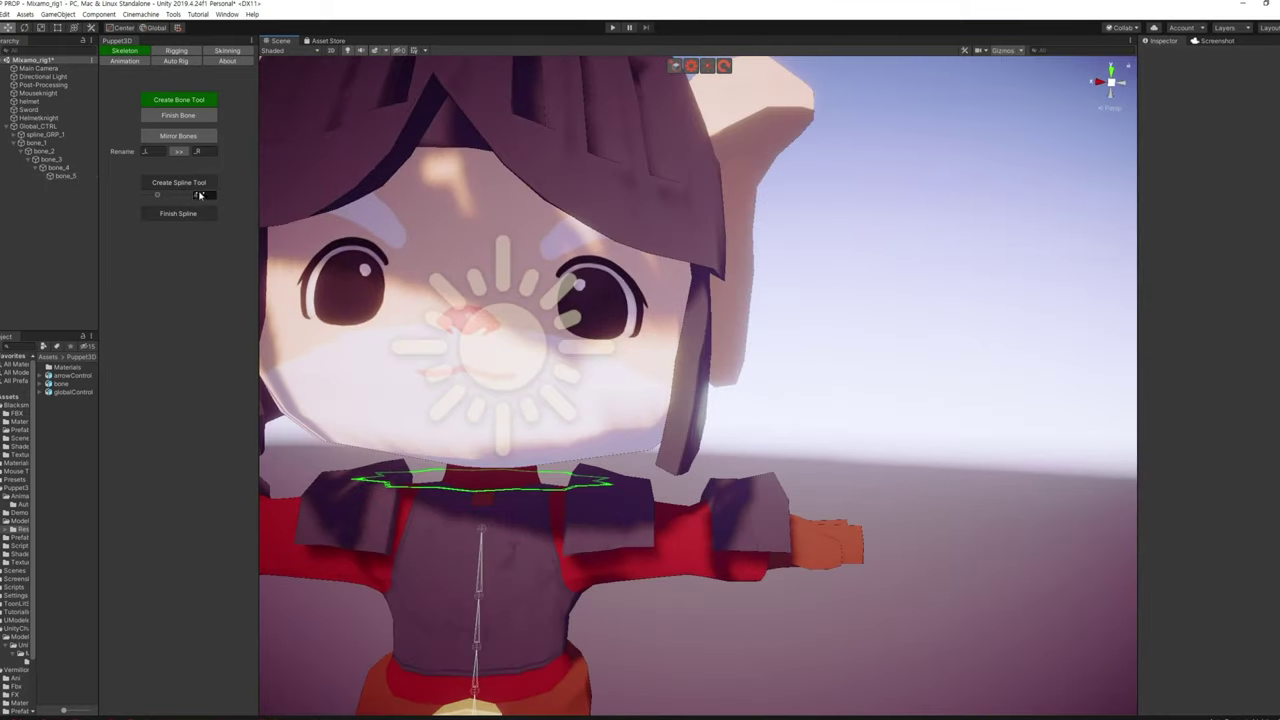
pyautogui.click(559, 541)
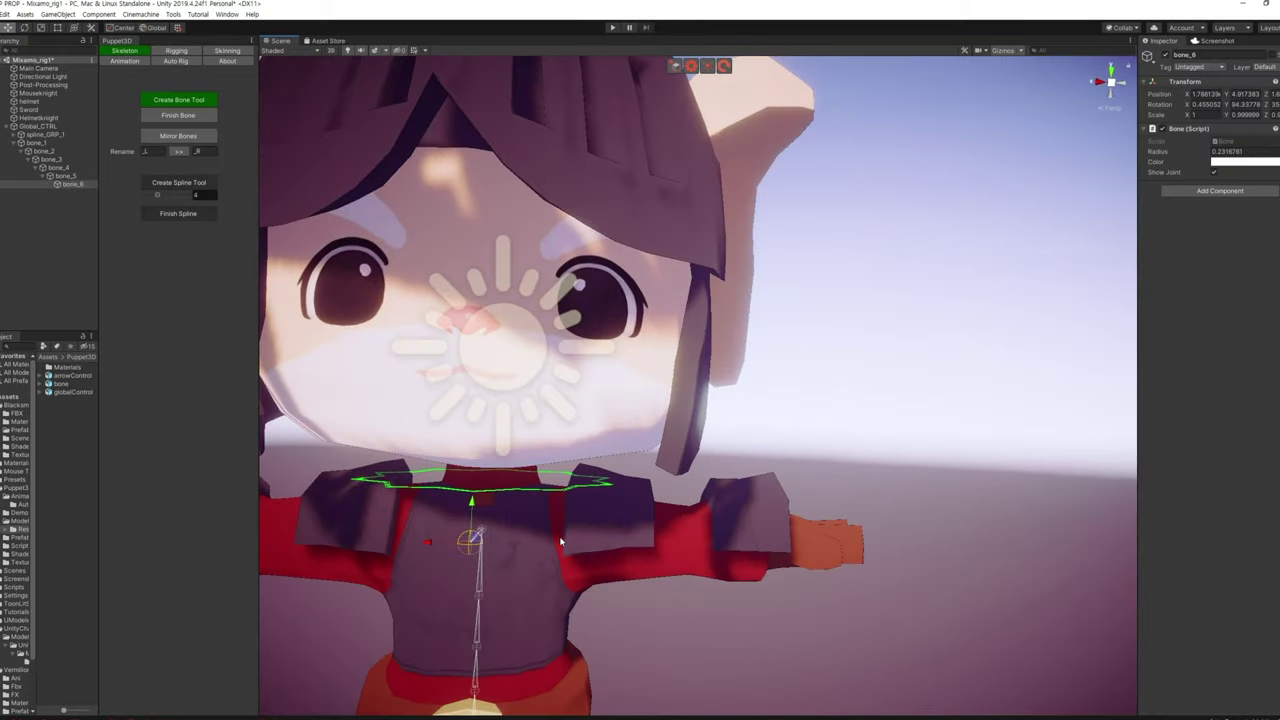
pyautogui.moveTo(559, 541); pyautogui.dragTo(585, 570, button='right')
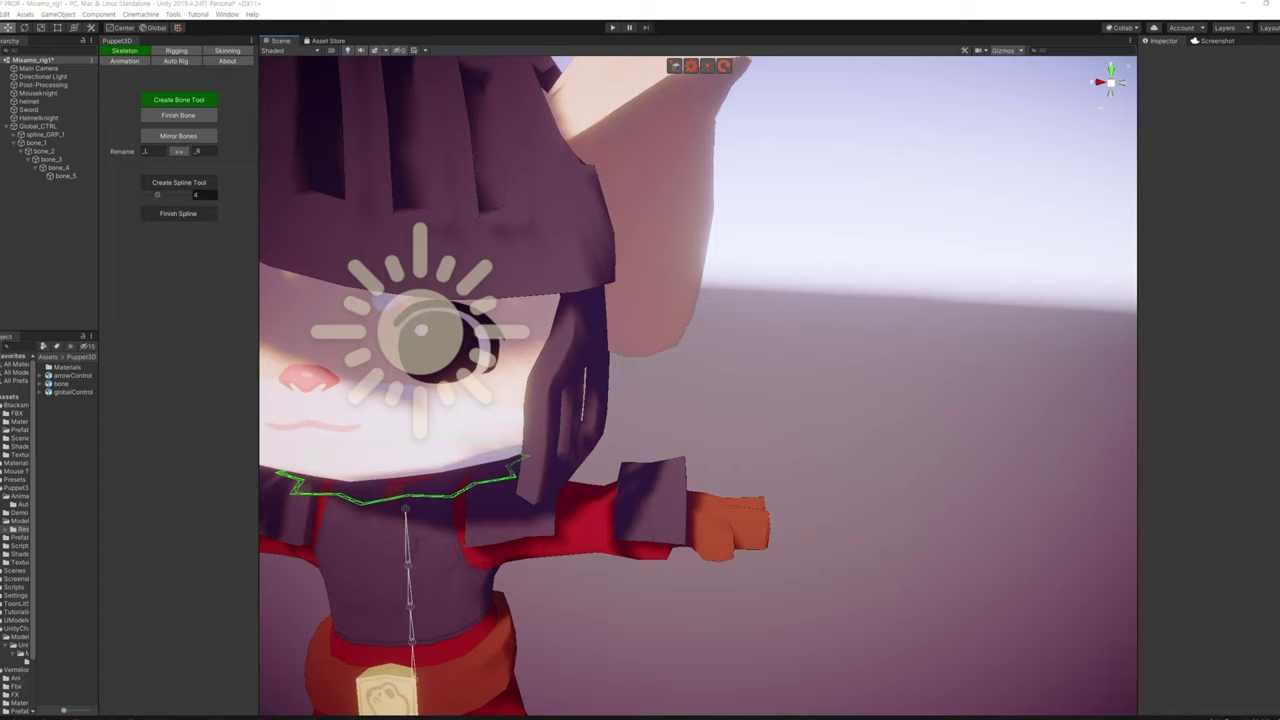
pyautogui.click(405, 510)
pyautogui.moveTo(405, 510); pyautogui.dragTo(431, 390, button='middle')
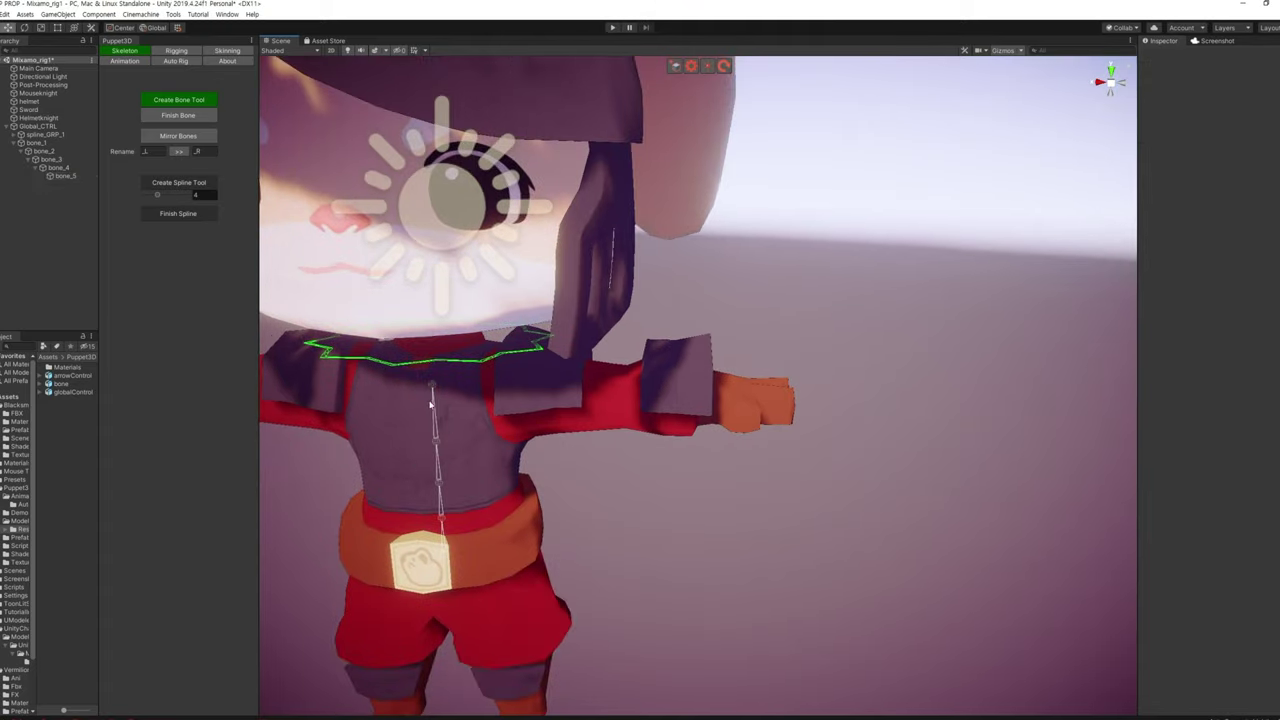
pyautogui.press('Delete')
pyautogui.click(200, 100)
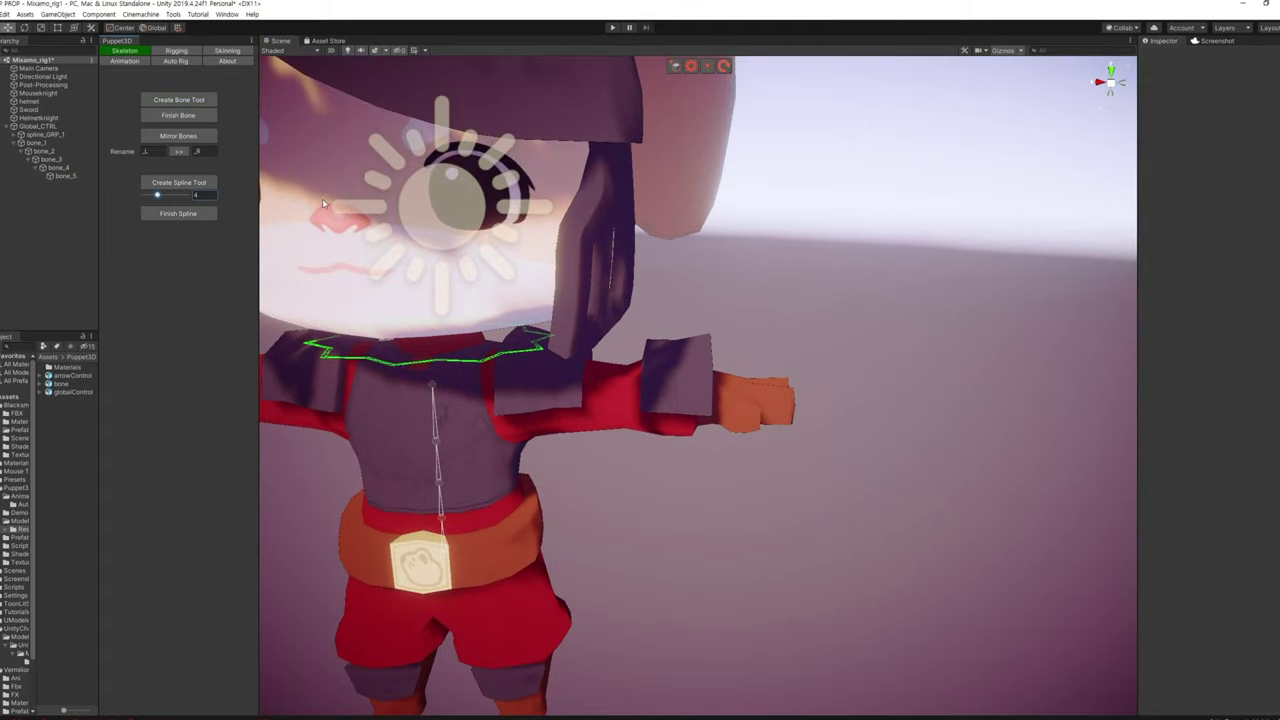
pyautogui.click(436, 390)
pyautogui.click(434, 390)
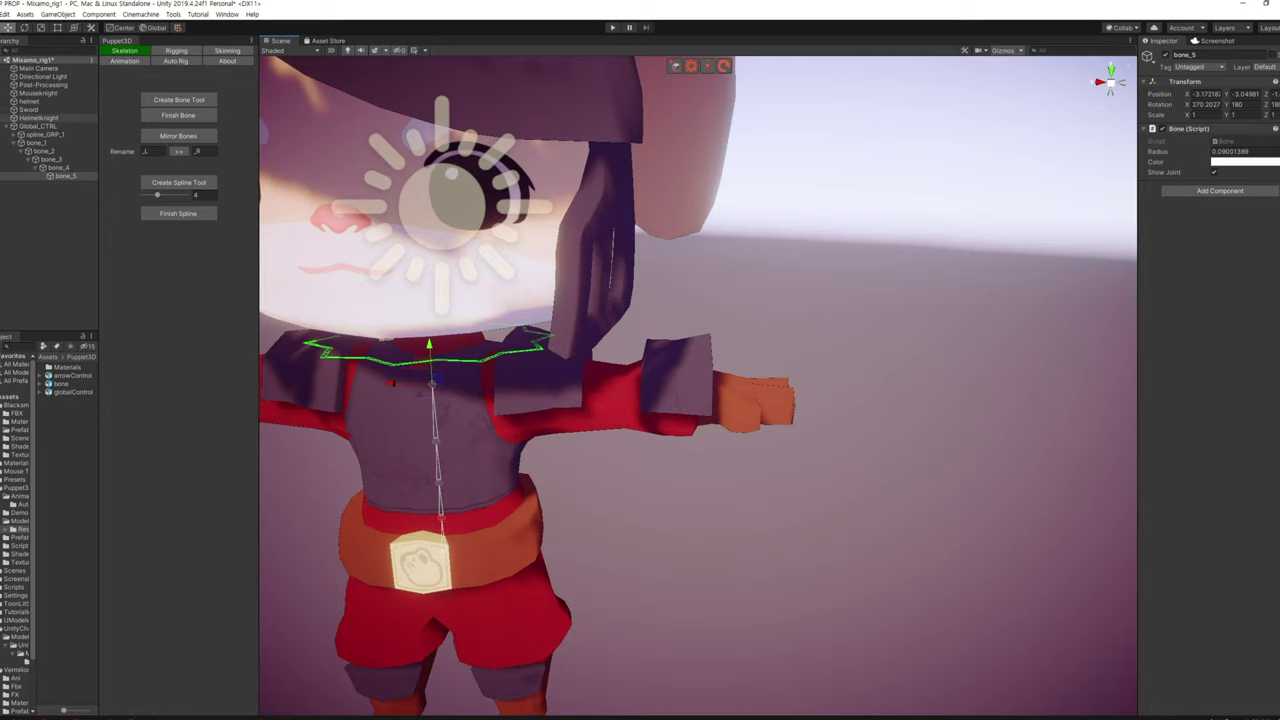
pyautogui.click(70, 177)
# Start a new bone from the top of the spine toward the right-side shoulder
pyautogui.click(432, 388)
pyautogui.click(178, 99)
pyautogui.click(420, 380)
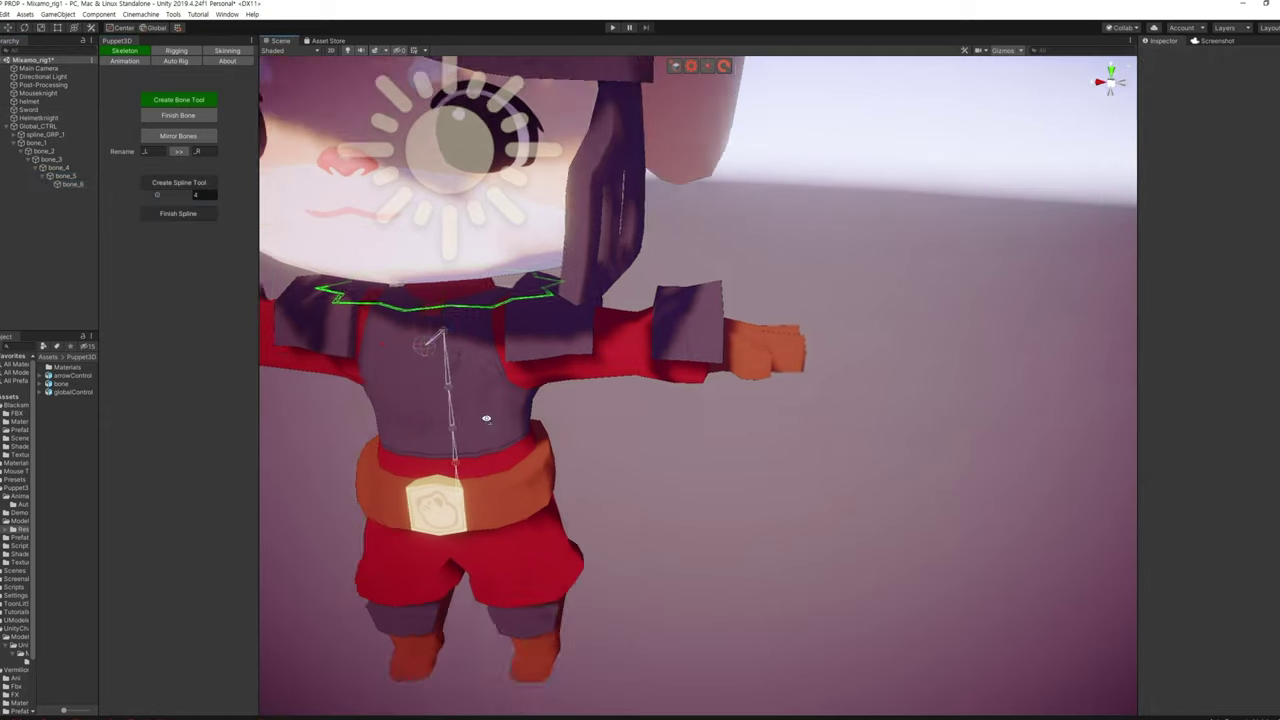
pyautogui.moveTo(420, 380)
pyautogui.keyDown('alt'); pyautogui.mouseDown()
pyautogui.moveTo(491, 454)
pyautogui.moveTo(491, 440)
pyautogui.mouseUp(); pyautogui.keyUp('alt')
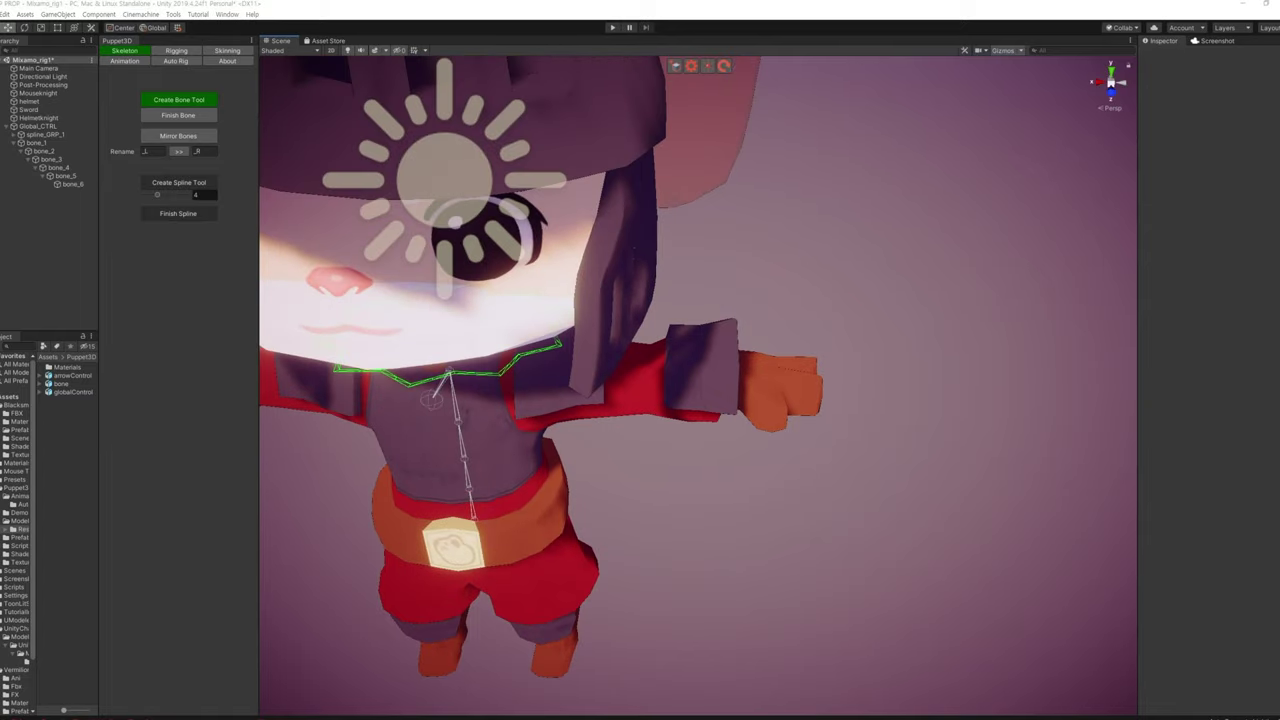
pyautogui.keyDown('alt'); pyautogui.moveTo(449, 397); pyautogui.dragTo(491, 397); pyautogui.keyUp('alt')
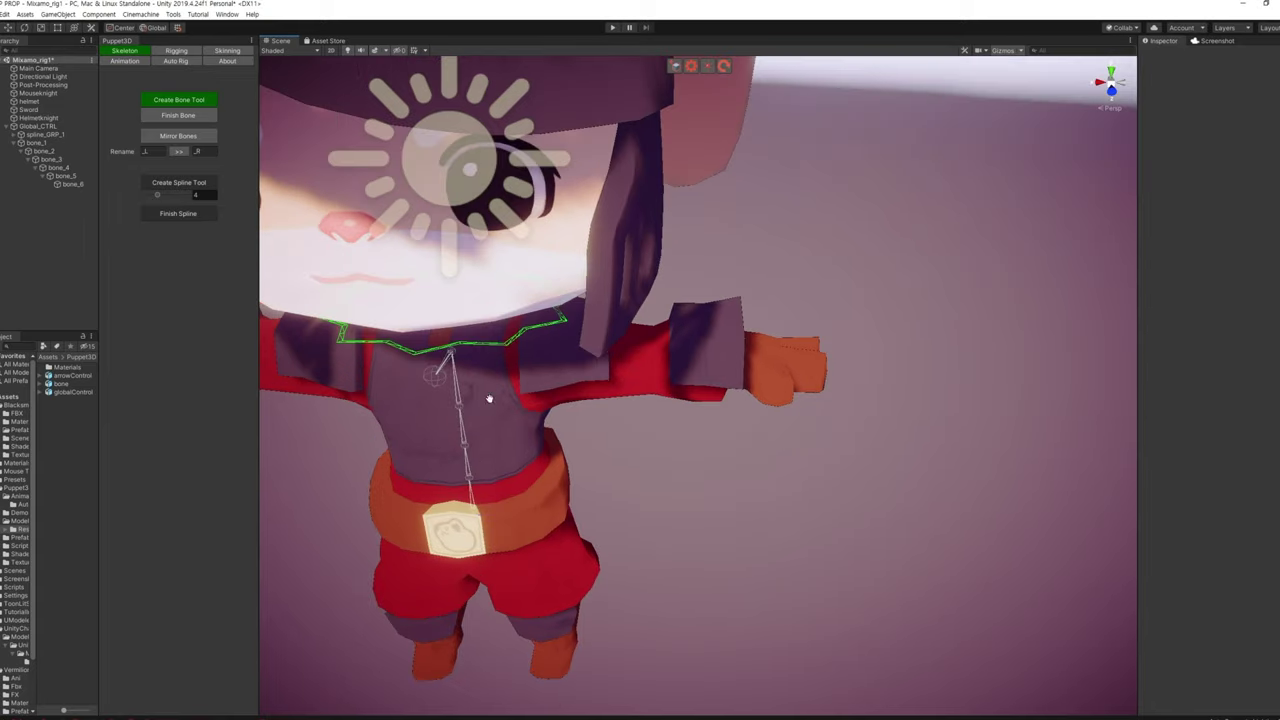
pyautogui.click(86, 184)
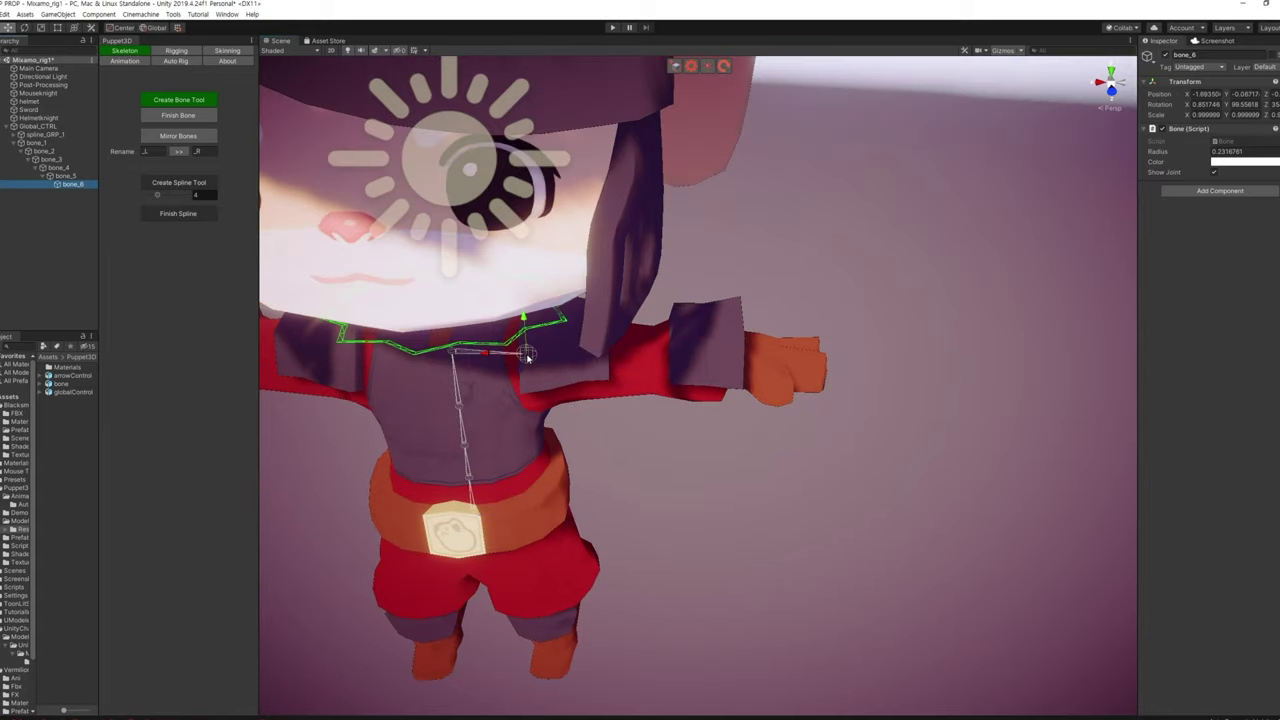
pyautogui.click(530, 355)
pyautogui.moveTo(530, 355)
pyautogui.keyDown('alt'); pyautogui.mouseDown()
pyautogui.moveTo(547, 453)
pyautogui.moveTo(565, 445)
pyautogui.mouseUp(); pyautogui.keyUp('alt')
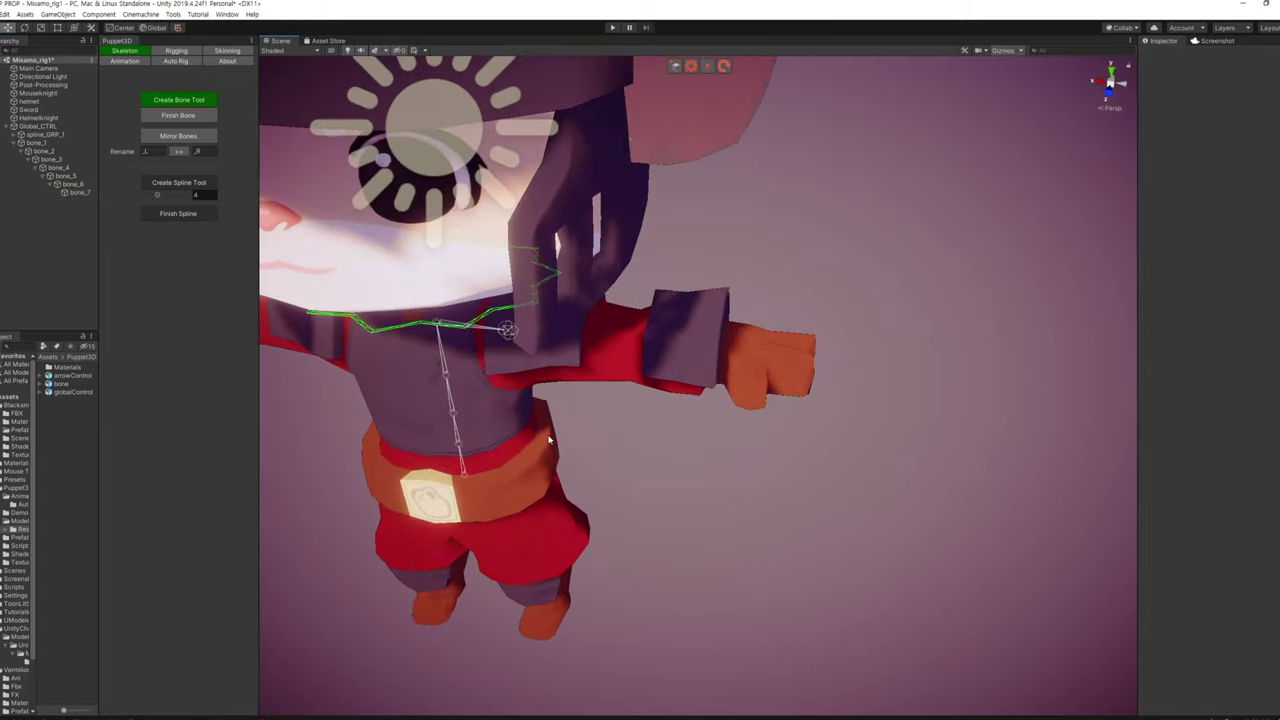
# Add upper-arm and forearm bones to the hand, then move the hand joint into the wrist
pyautogui.click(513, 322)
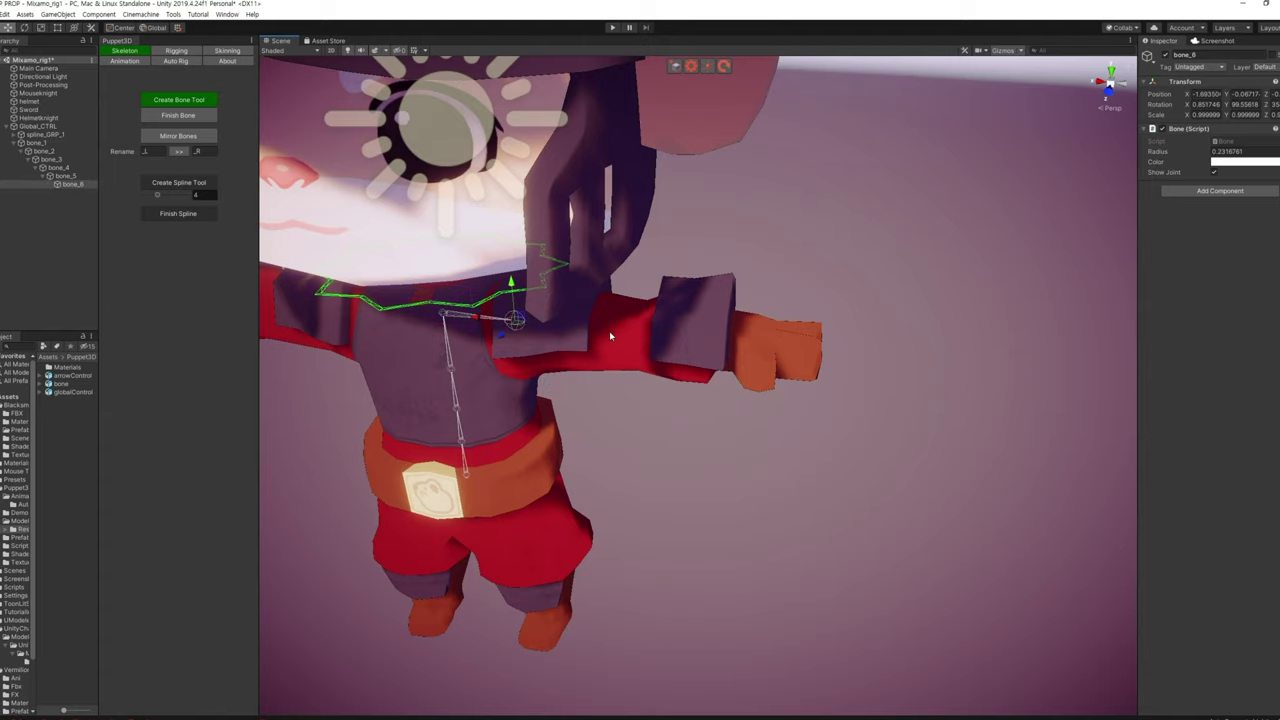
pyautogui.click(609, 331)
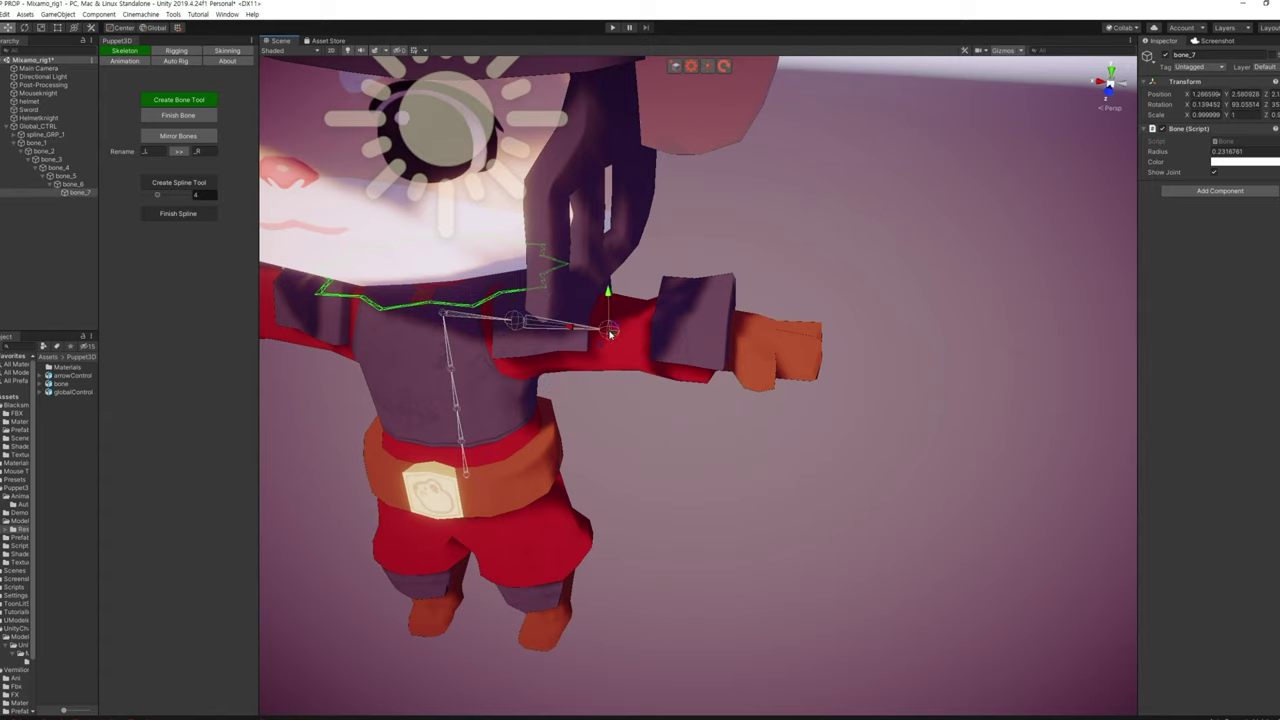
pyautogui.click(719, 343)
pyautogui.moveTo(719, 343)
pyautogui.keyDown('alt'); pyautogui.mouseDown()
pyautogui.moveTo(790, 364)
pyautogui.moveTo(539, 578)
pyautogui.moveTo(589, 526)
pyautogui.mouseUp(); pyautogui.keyUp('alt')
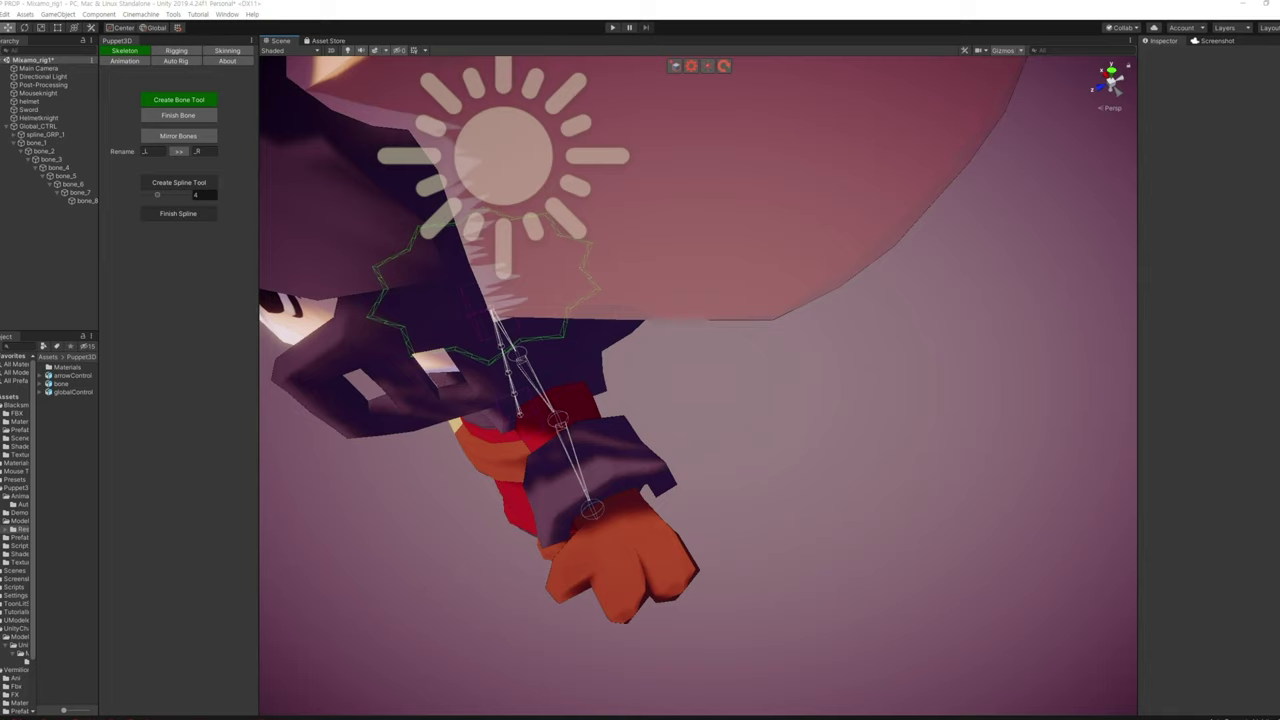
pyautogui.click(85, 201)
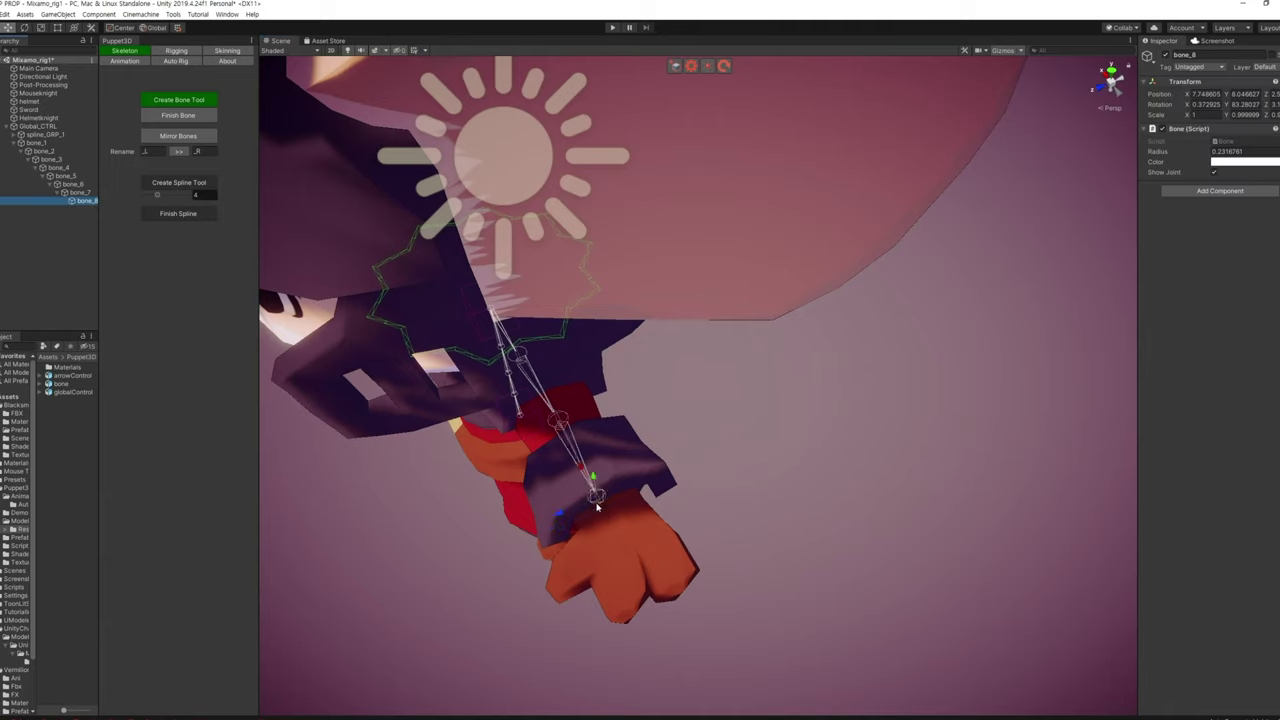
pyautogui.moveTo(590, 508); pyautogui.dragTo(594, 498)
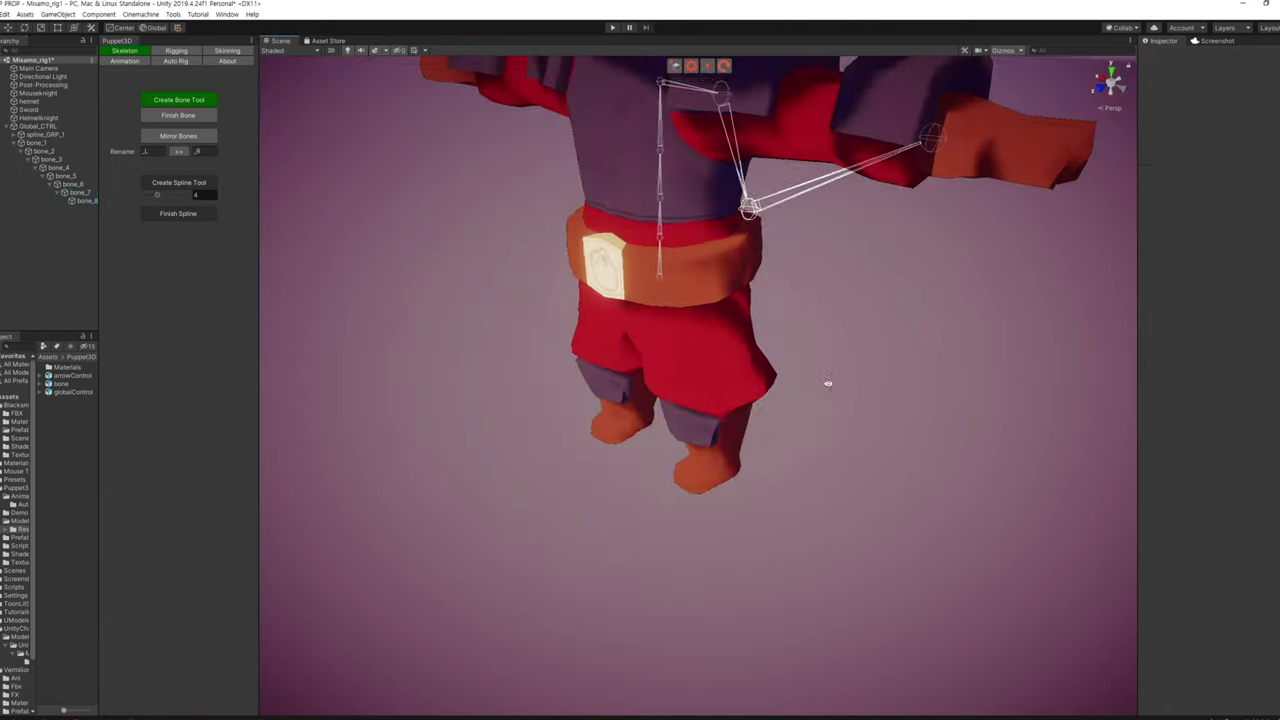
pyautogui.keyDown('alt'); pyautogui.moveTo(827, 383); pyautogui.dragTo(613, 420); pyautogui.keyUp('alt')
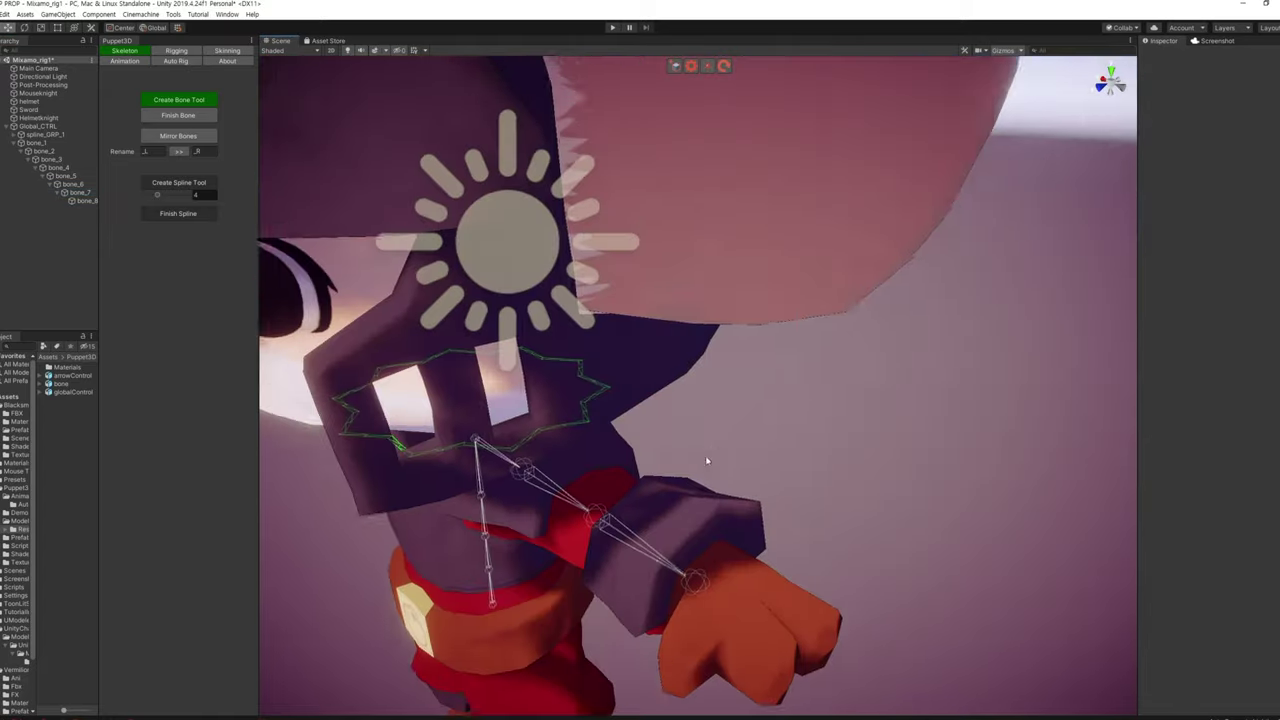
pyautogui.moveTo(706, 461)
pyautogui.keyDown('alt'); pyautogui.mouseDown()
pyautogui.moveTo(763, 447)
pyautogui.moveTo(820, 483)
pyautogui.mouseUp(); pyautogui.keyUp('alt')
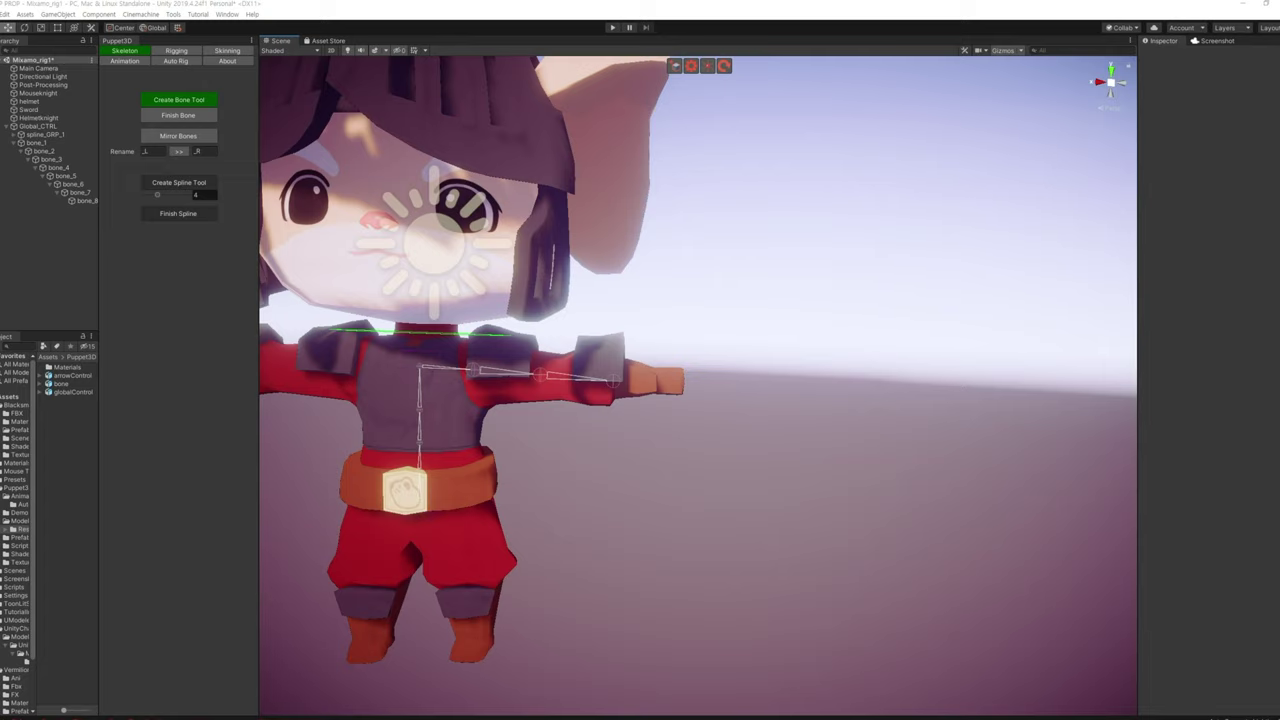
# Try a bone from the upper spine toward the other shoulder and undo it
pyautogui.keyDown('alt'); pyautogui.moveTo(717, 389); pyautogui.dragTo(583, 388); pyautogui.keyUp('alt')
pyautogui.scroll(3, 661, 373)
pyautogui.click(661, 373)
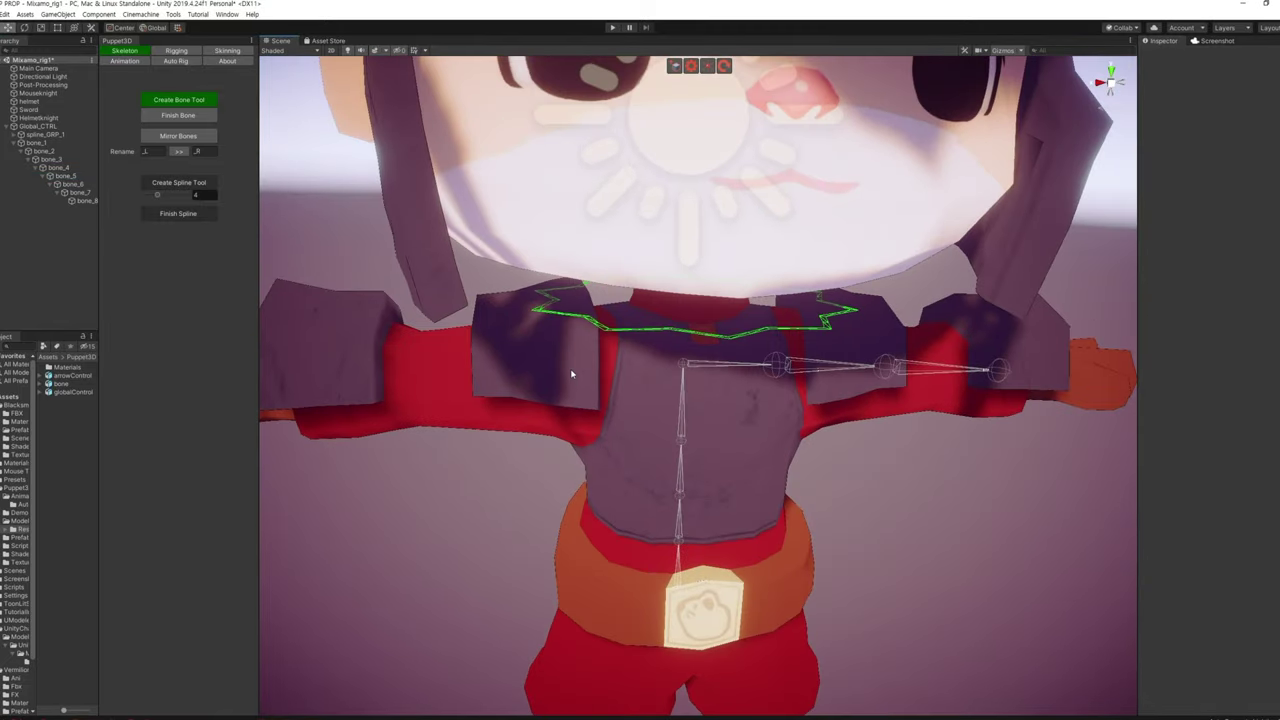
pyautogui.click(571, 373)
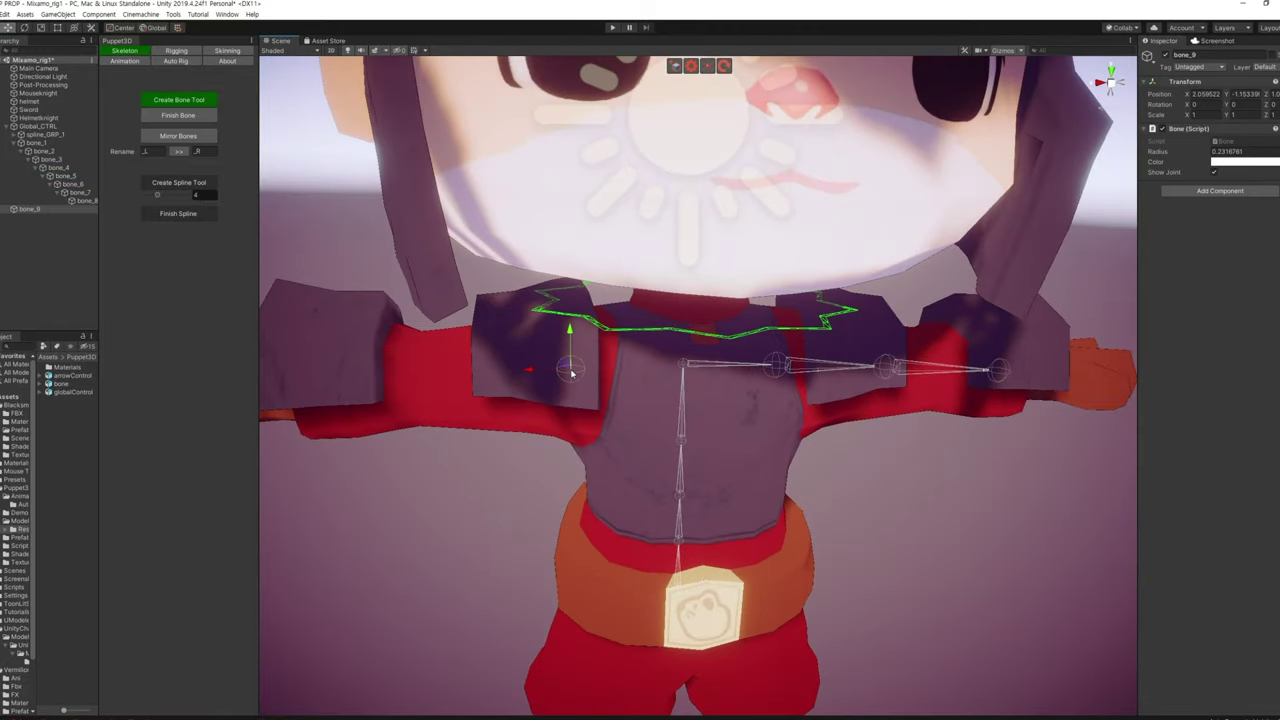
pyautogui.hotkey('ctrl', 'z')
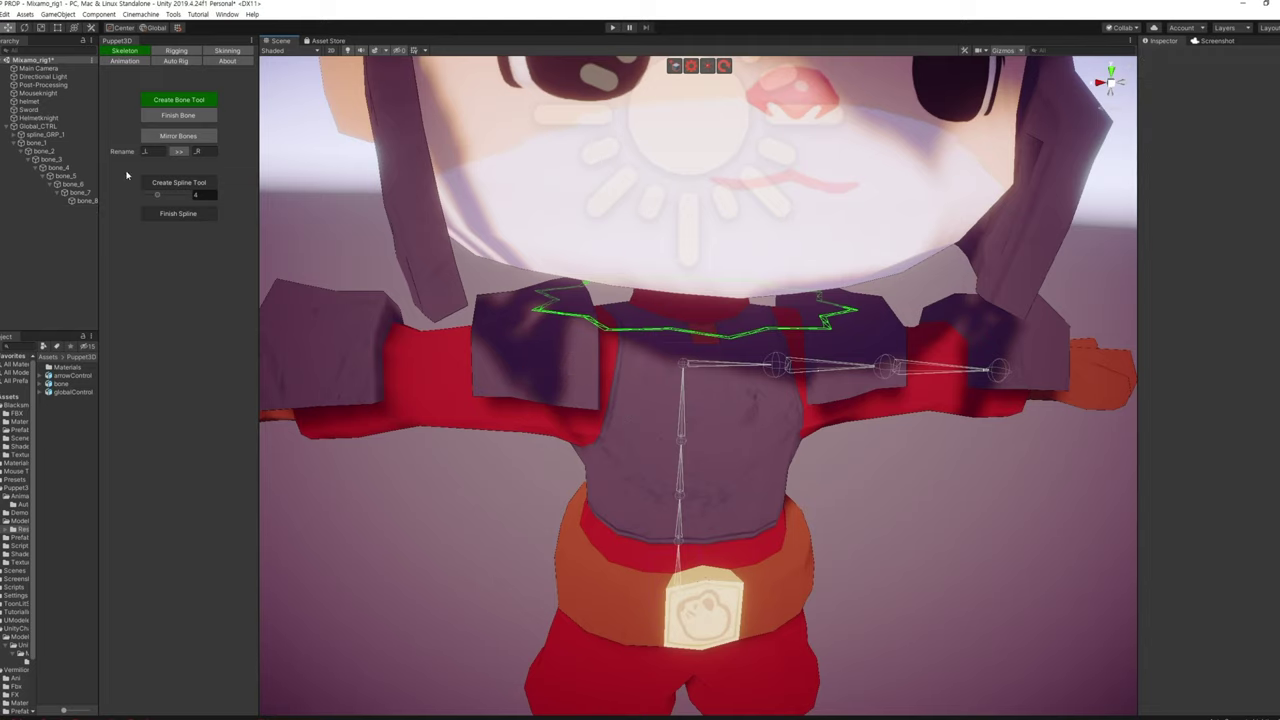
pyautogui.click(65, 176)
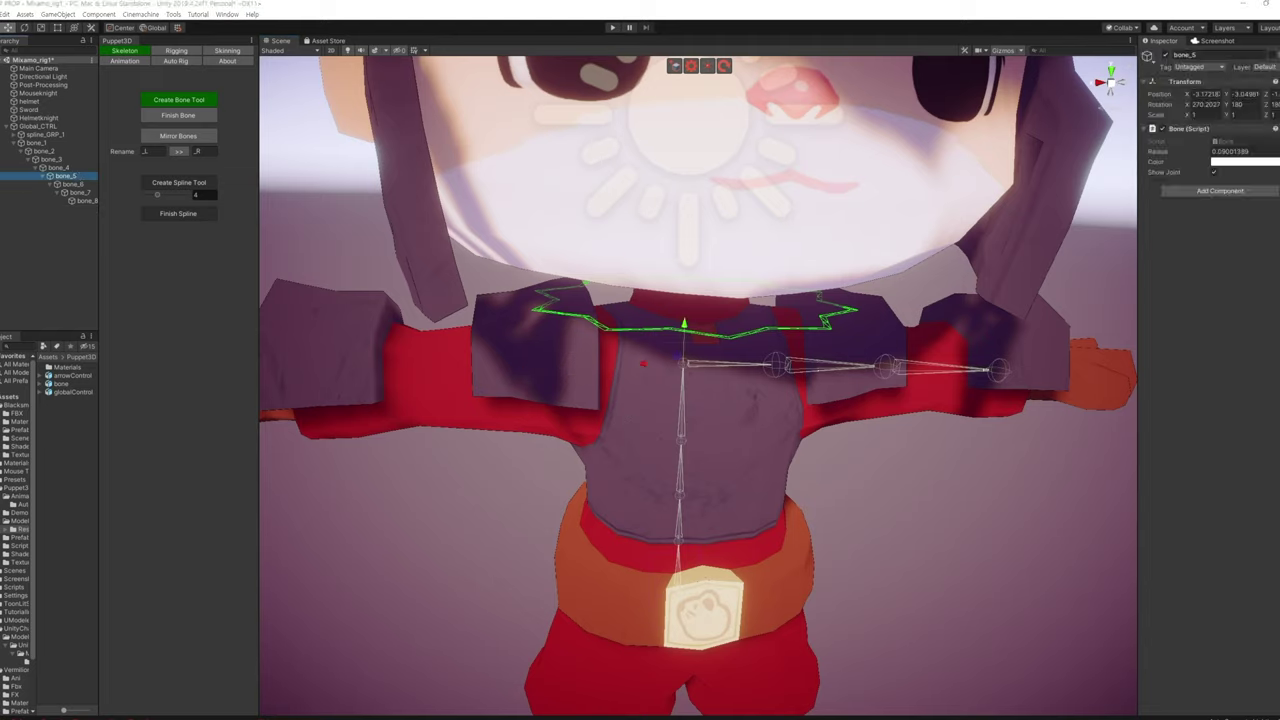
# Create bone_9 from the spine to the left-side shoulder
pyautogui.click(222, 198)
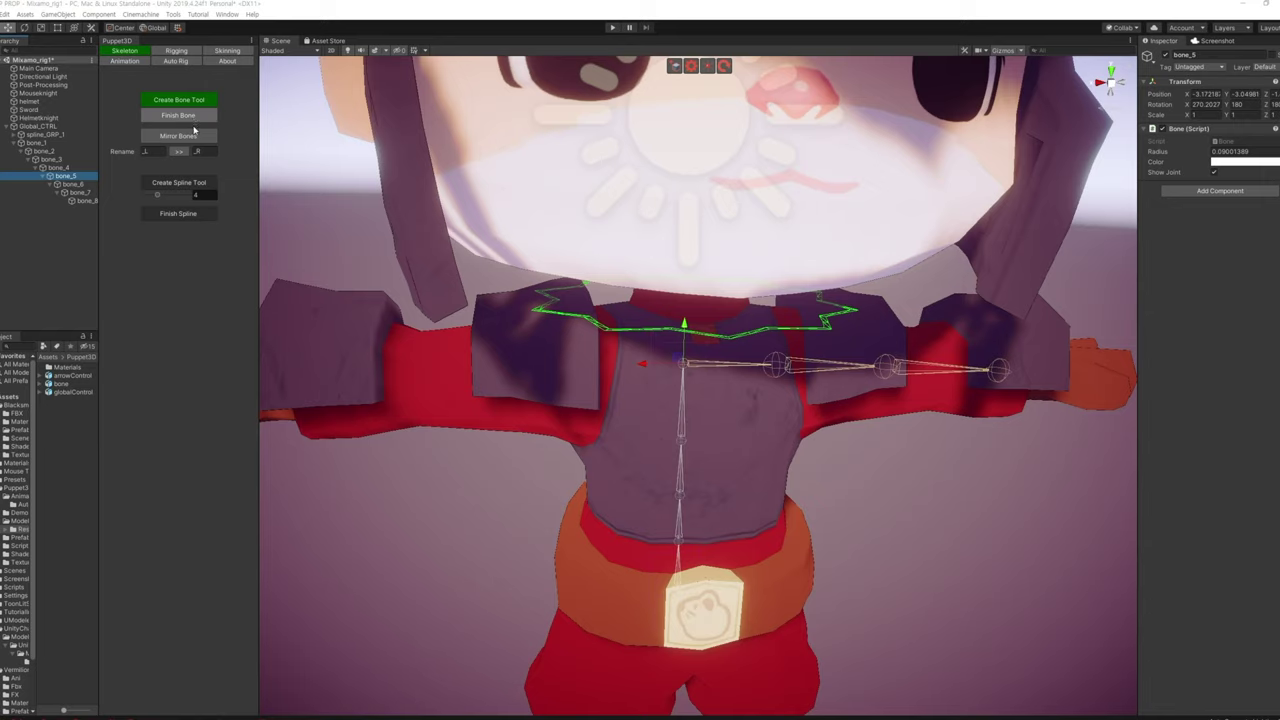
pyautogui.click(687, 370)
pyautogui.keyDown('alt'); pyautogui.moveTo(687, 370); pyautogui.dragTo(621, 337); pyautogui.keyUp('alt')
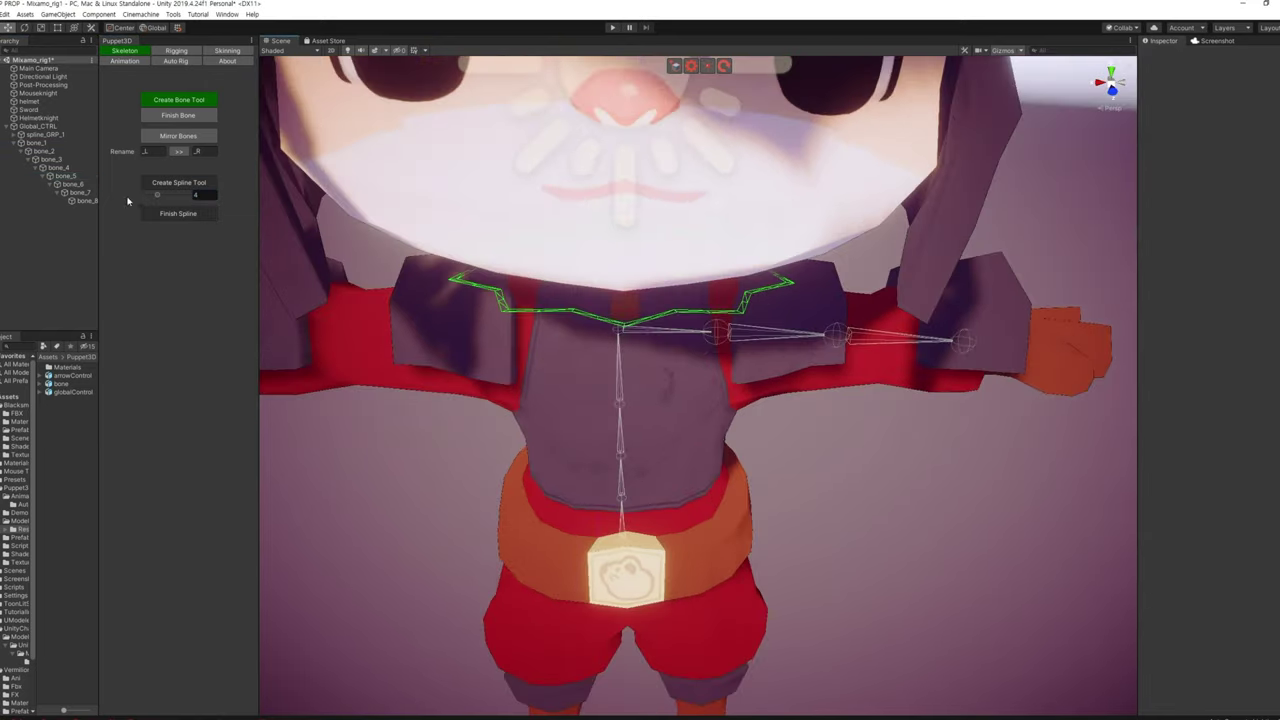
pyautogui.click(571, 343)
pyautogui.click(486, 329)
pyautogui.keyDown('alt'); pyautogui.moveTo(486, 329); pyautogui.dragTo(490, 363); pyautogui.keyUp('alt')
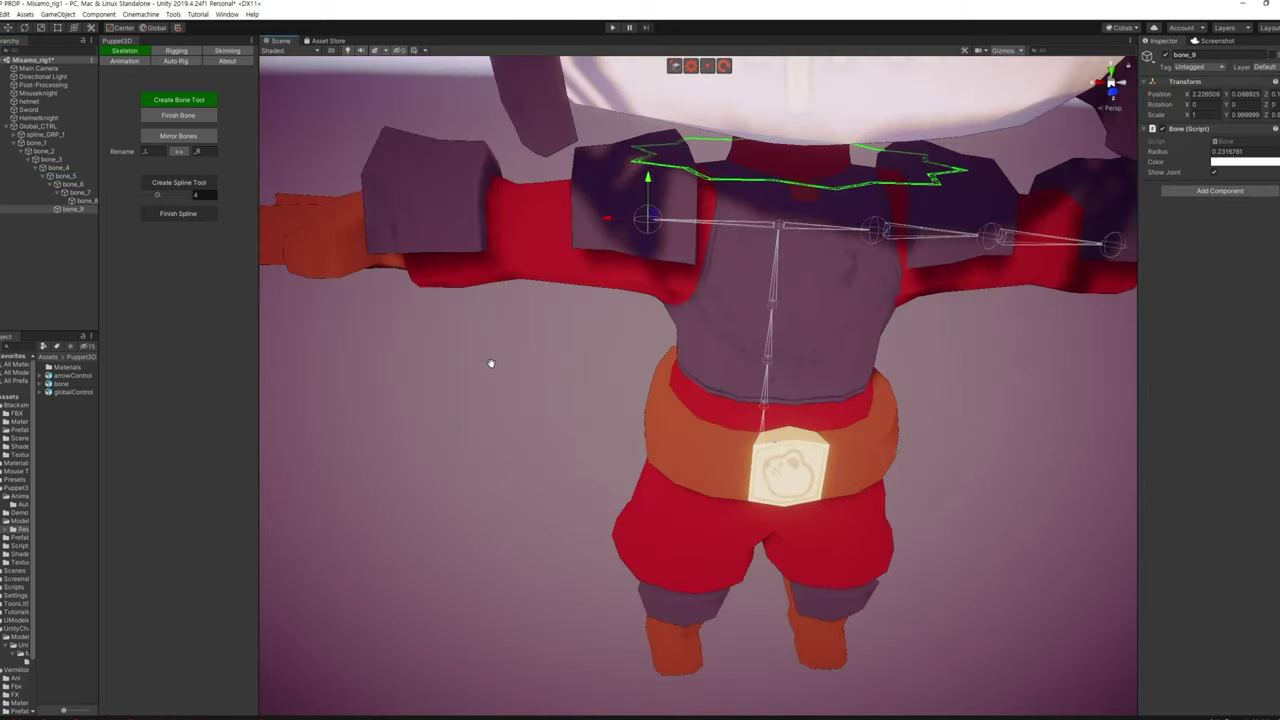
# Add elbow and hand bones bone_10 and bone_11, moving the hand joint into the wrist
pyautogui.click(523, 277)
pyautogui.click(351, 237)
pyautogui.scroll(5, 638, 386)
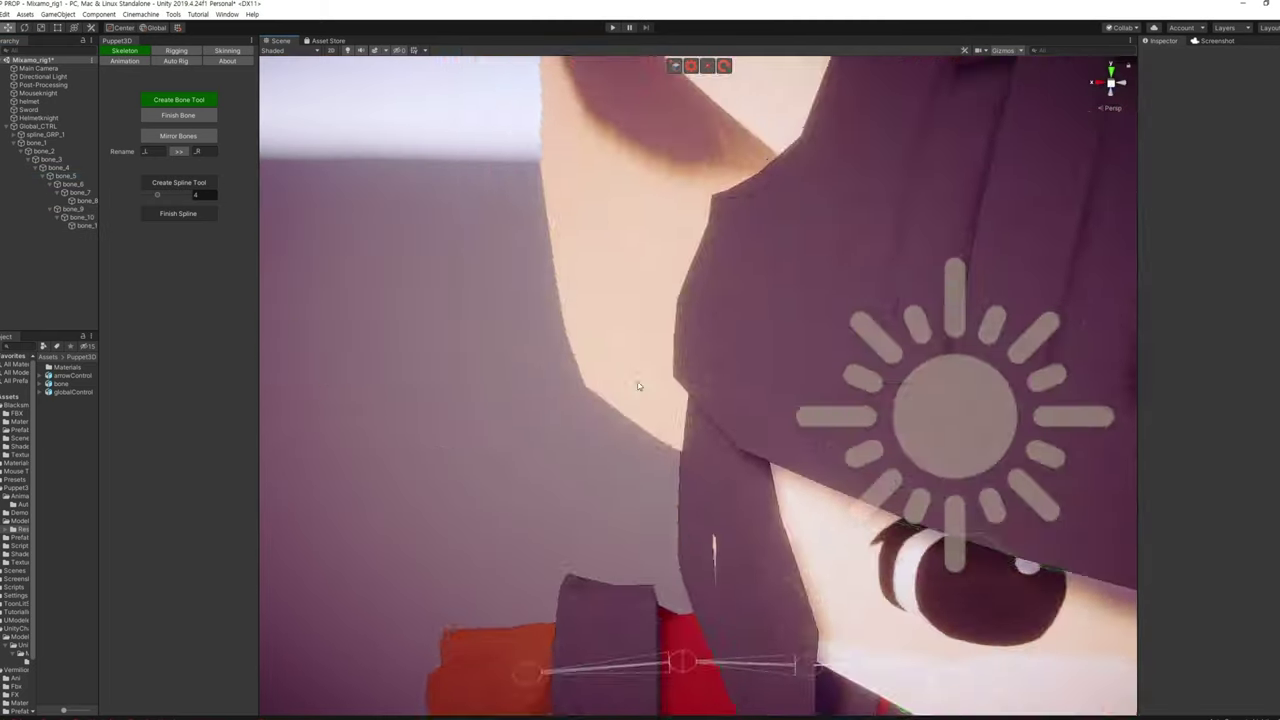
pyautogui.scroll(-5, 771, 457)
pyautogui.scroll(2, 829, 442)
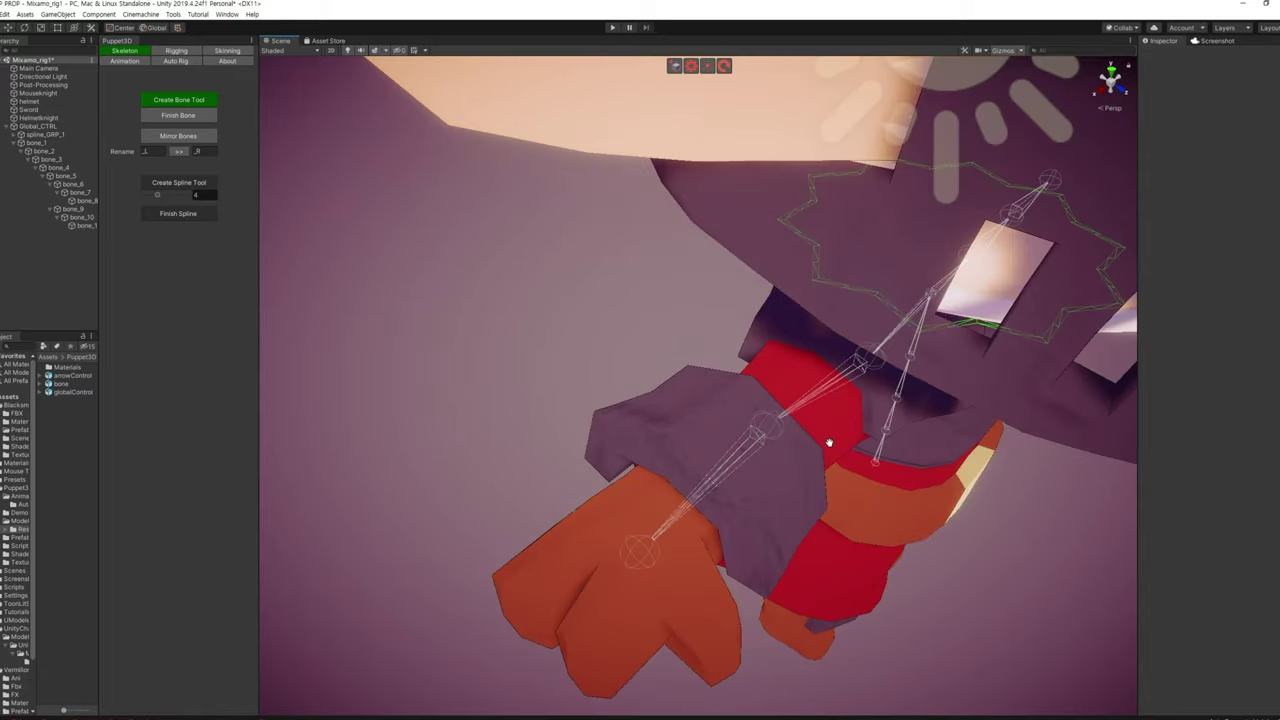
pyautogui.click(639, 554)
pyautogui.moveTo(650, 552); pyautogui.dragTo(655, 529)
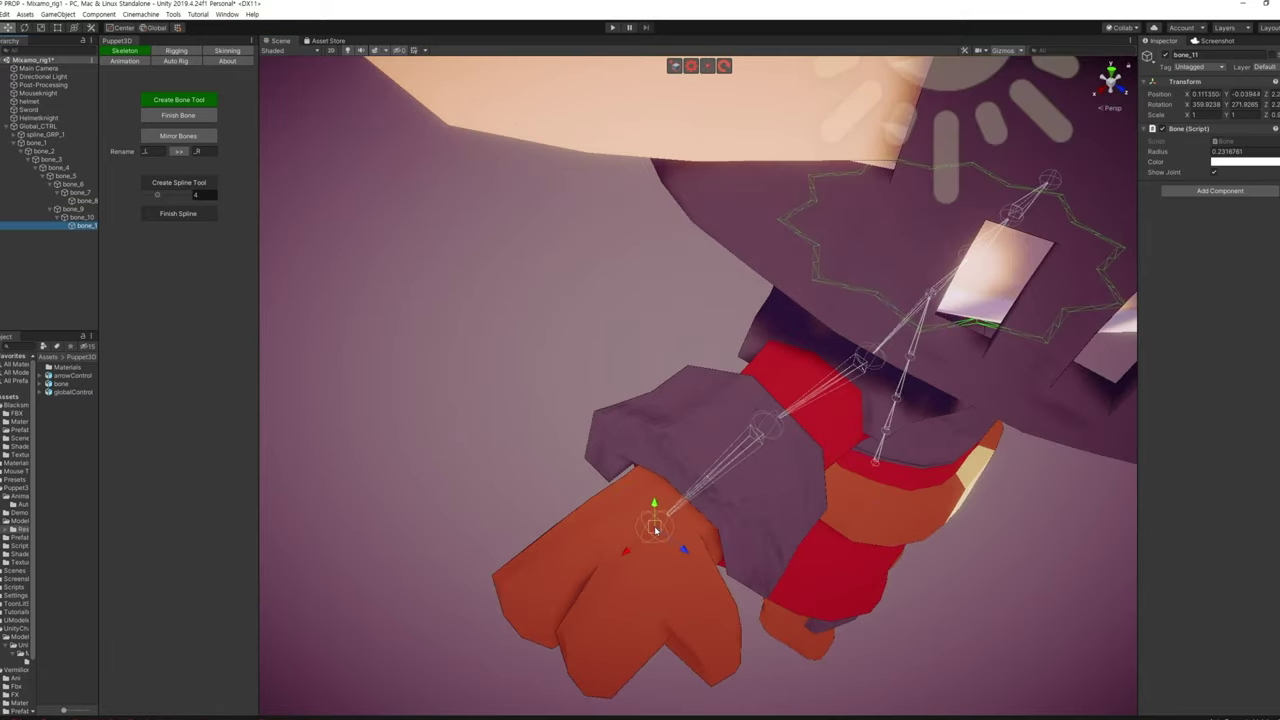
pyautogui.moveTo(258, 320)
pyautogui.keyDown('alt'); pyautogui.mouseDown()
pyautogui.moveTo(922, 605)
pyautogui.moveTo(703, 428)
pyautogui.mouseUp(); pyautogui.keyUp('alt')
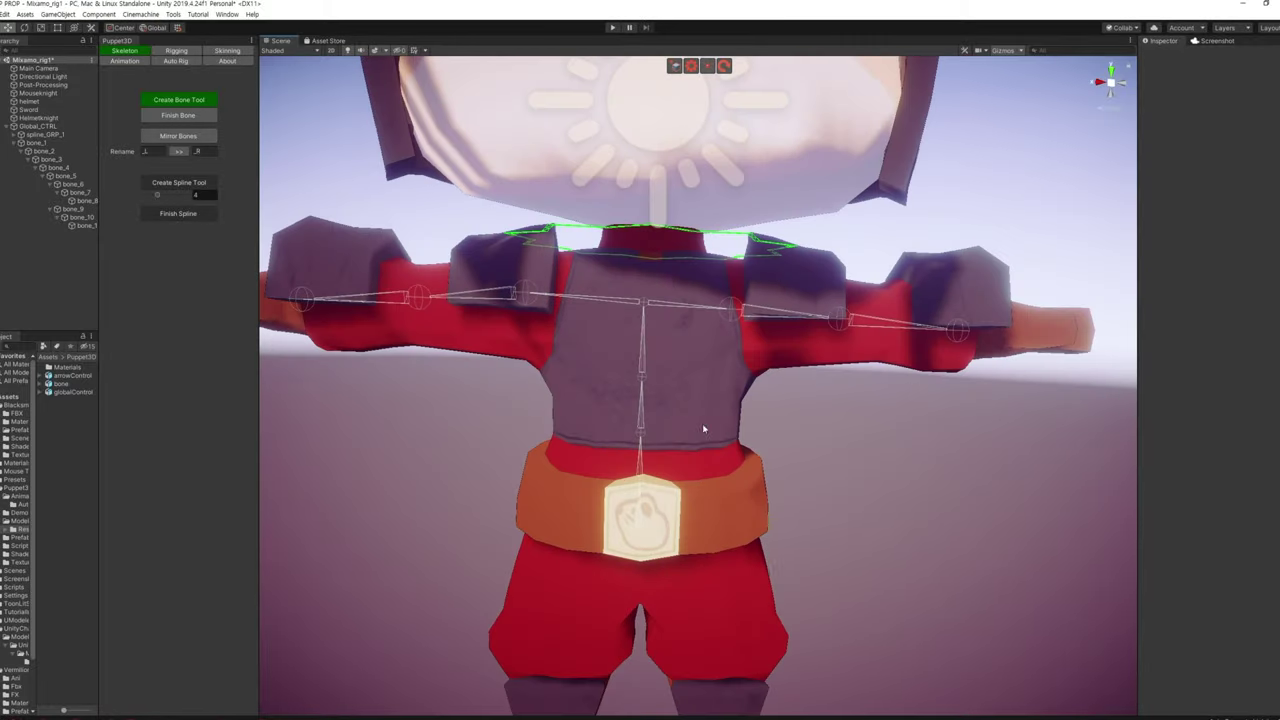
# Lower the left-side shoulder joint so it sits inside the arm
pyautogui.click(526, 296)
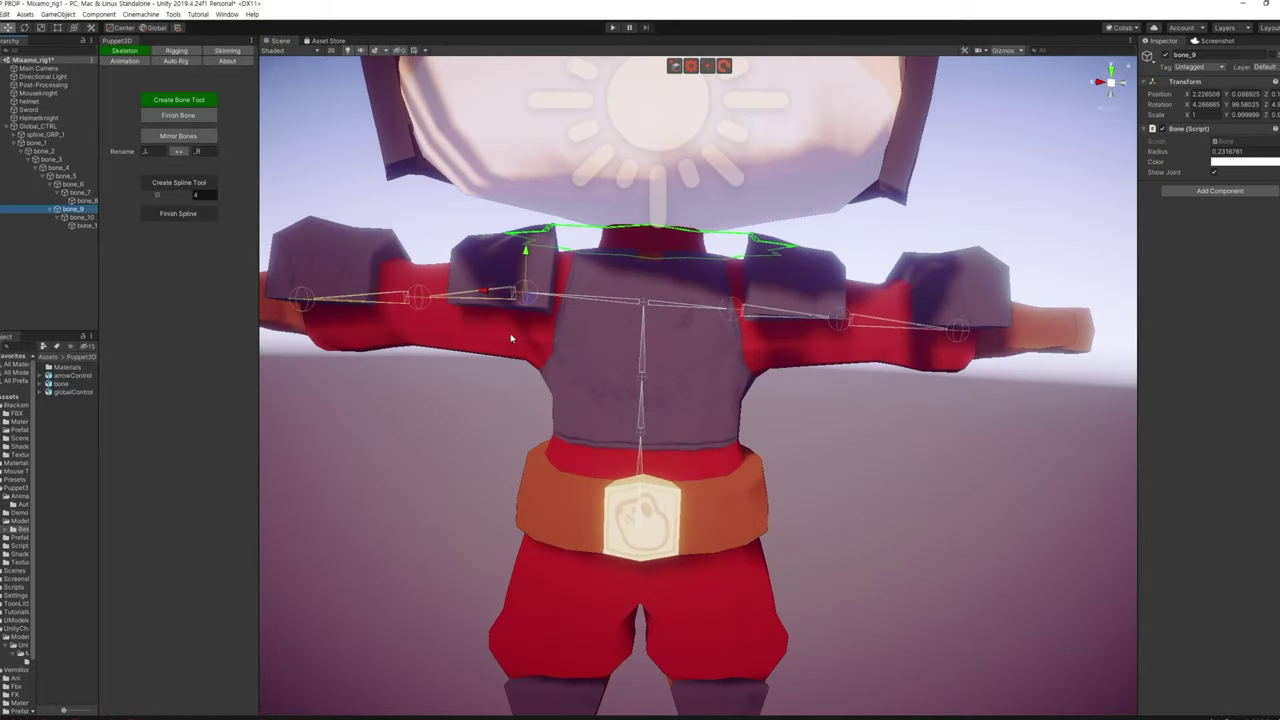
pyautogui.click(84, 201)
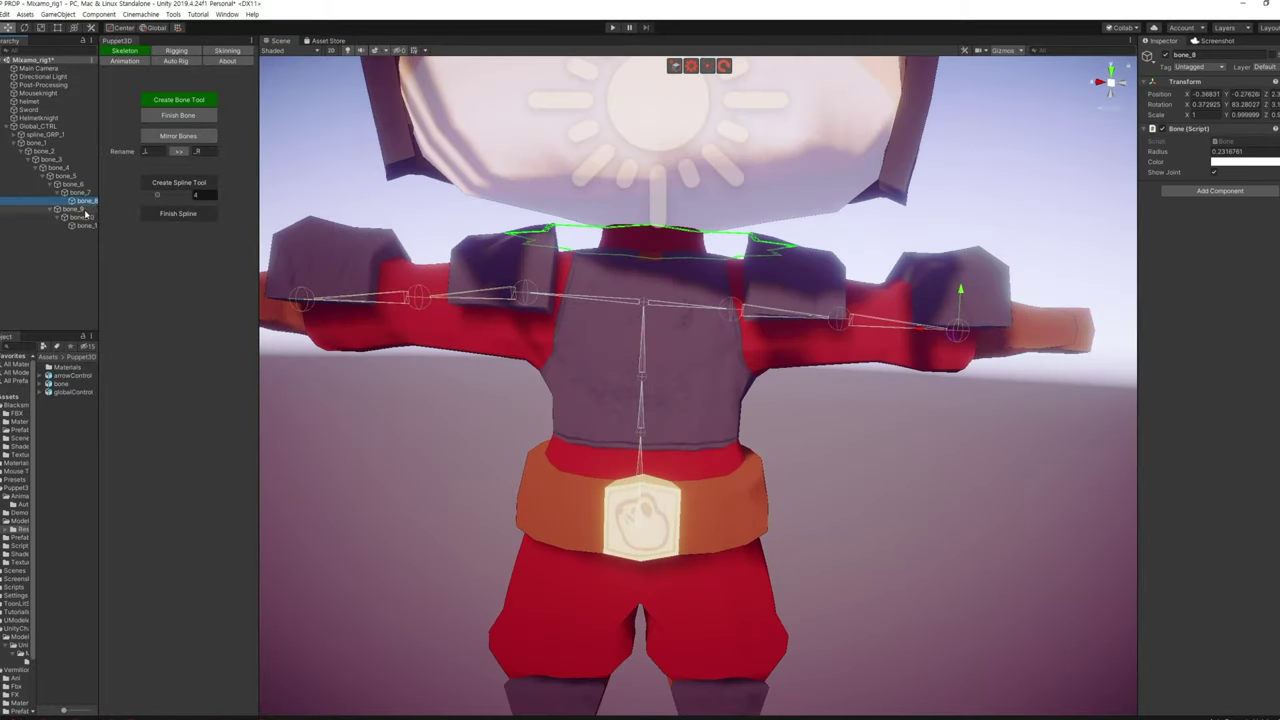
pyautogui.click(85, 210)
pyautogui.moveTo(531, 291); pyautogui.dragTo(530, 309)
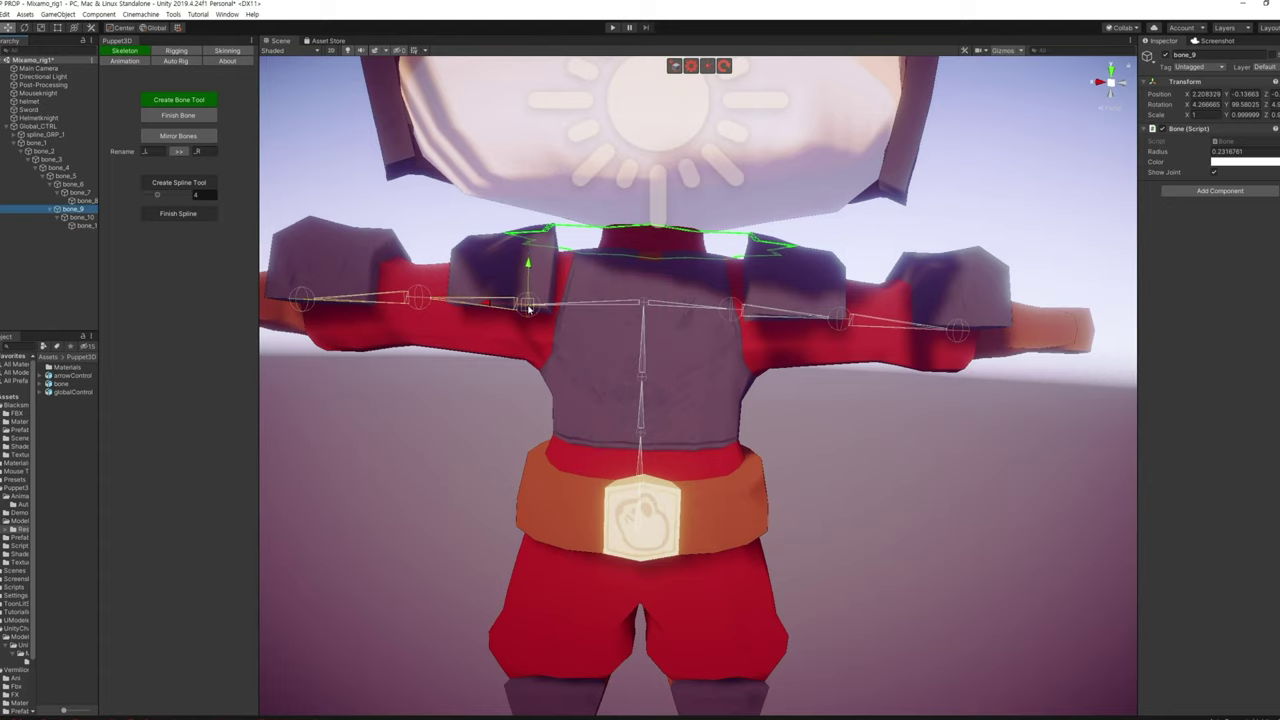
pyautogui.click(80, 217)
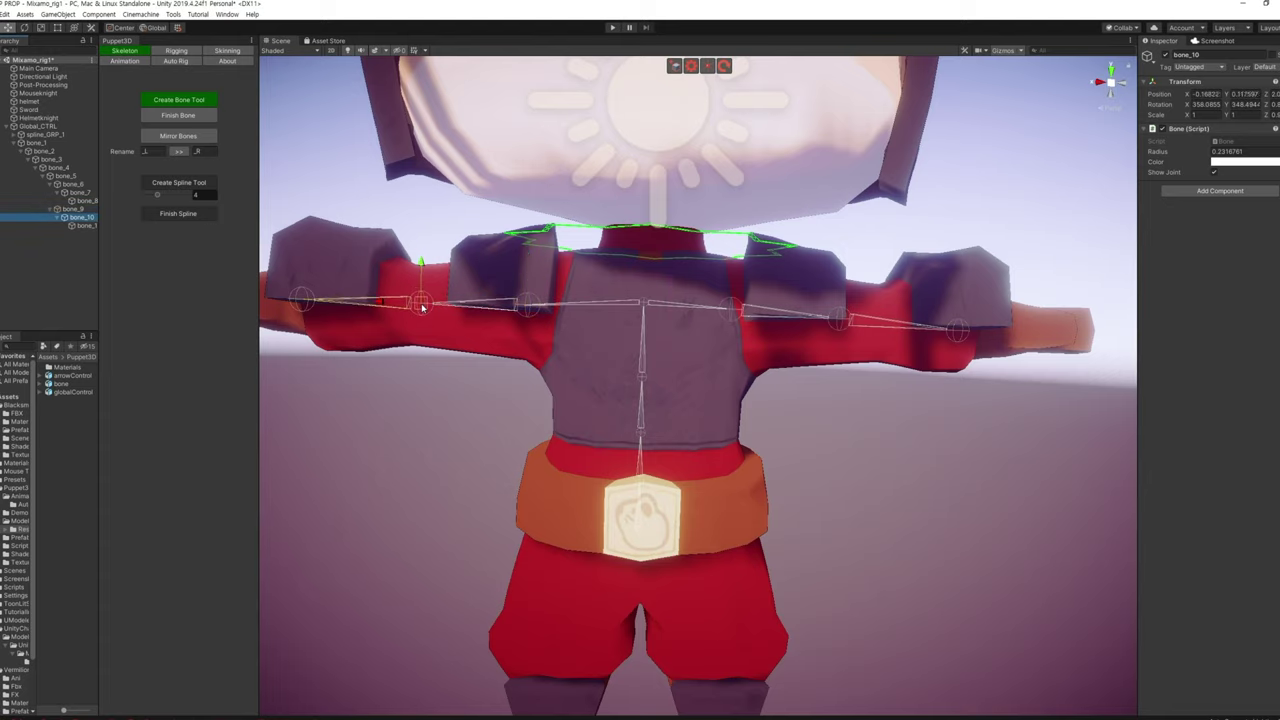
pyautogui.moveTo(424, 296); pyautogui.dragTo(645, 435, button='right')
# Frame the rig and select Global_CTRL to view its visibility and limb blend settings
pyautogui.scroll(-10, 645, 435)
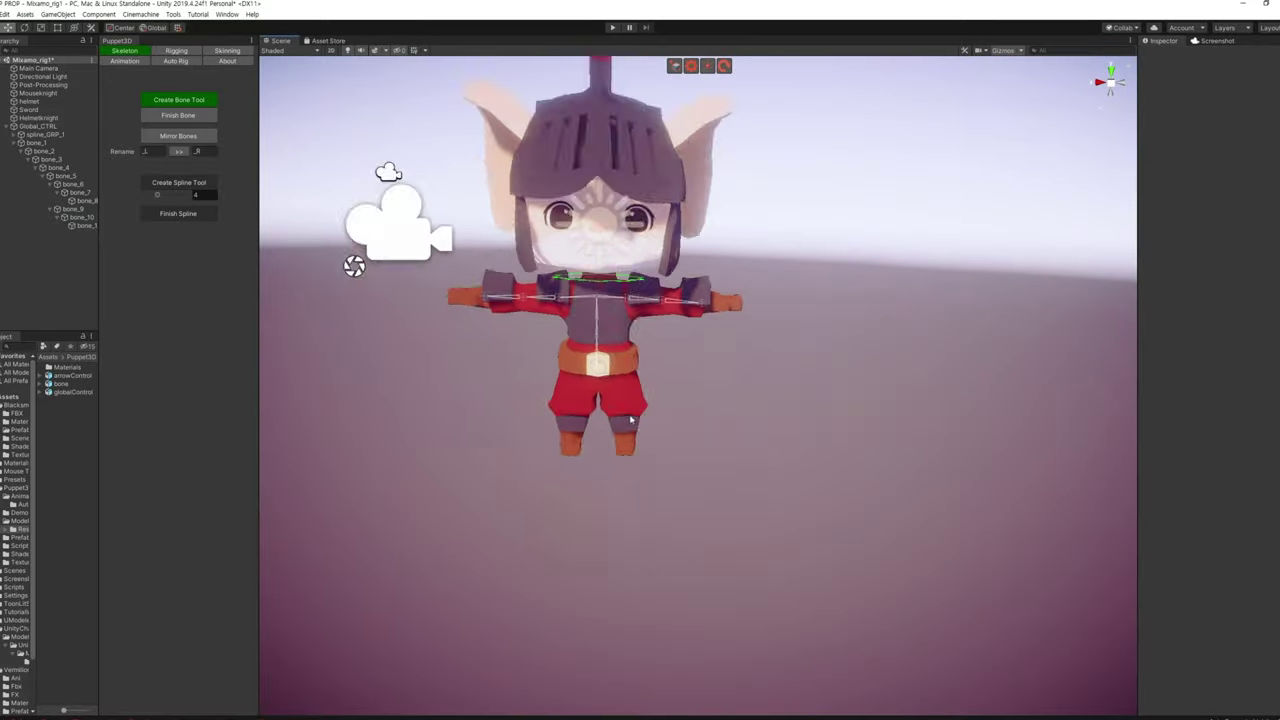
pyautogui.scroll(3, 645, 435)
pyautogui.scroll(3, 645, 435)
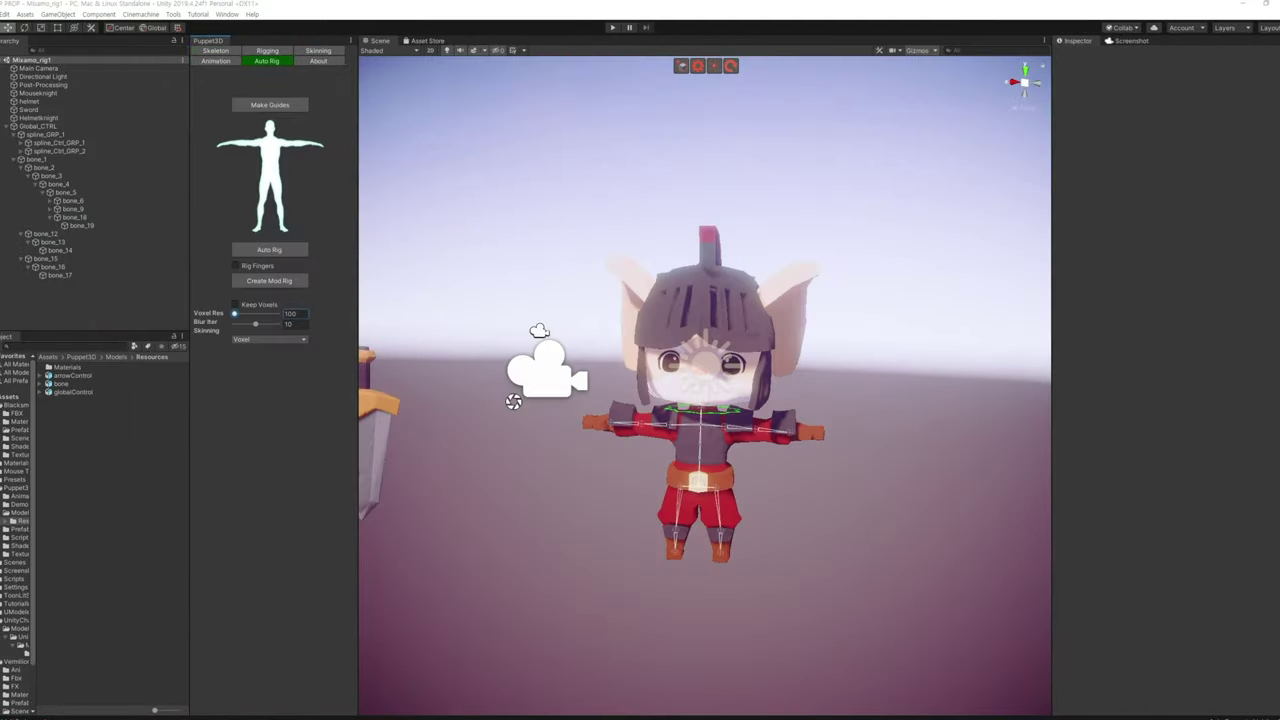
pyautogui.moveTo(482, 225); pyautogui.dragTo(482, 190, button='middle')
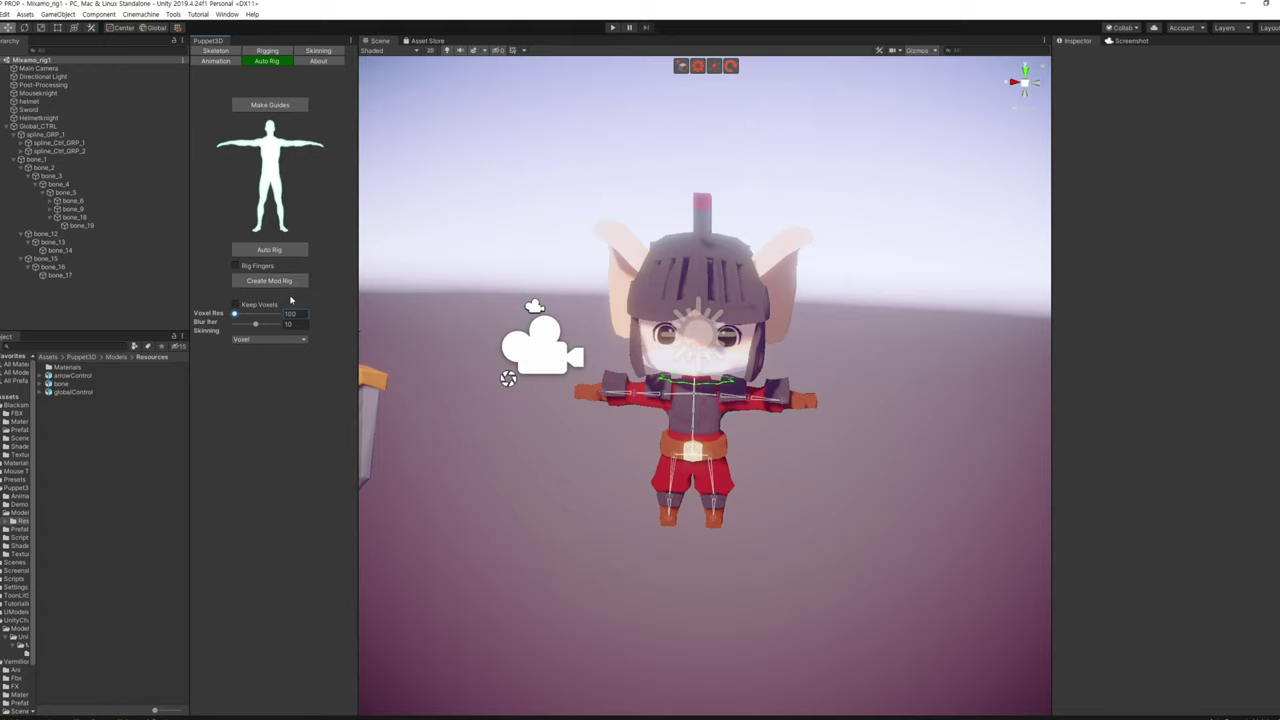
pyautogui.scroll(2, 480, 422)
pyautogui.scroll(2, 501, 434)
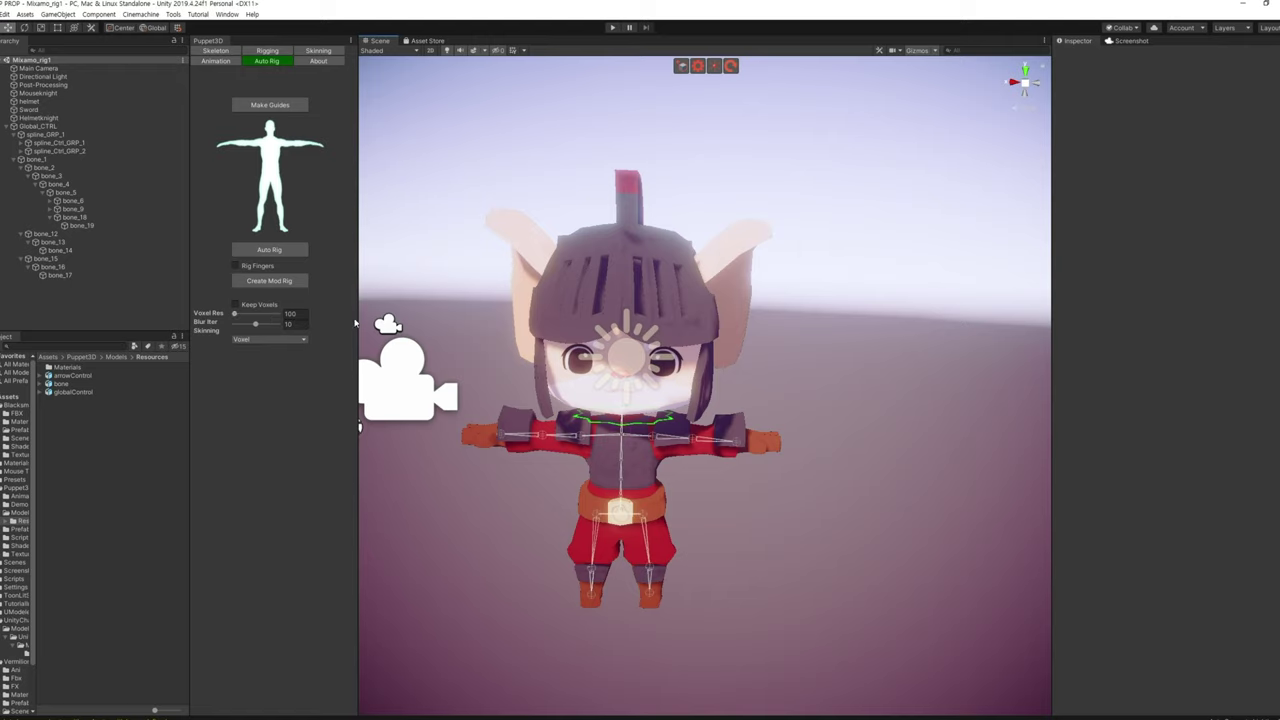
pyautogui.click(275, 146)
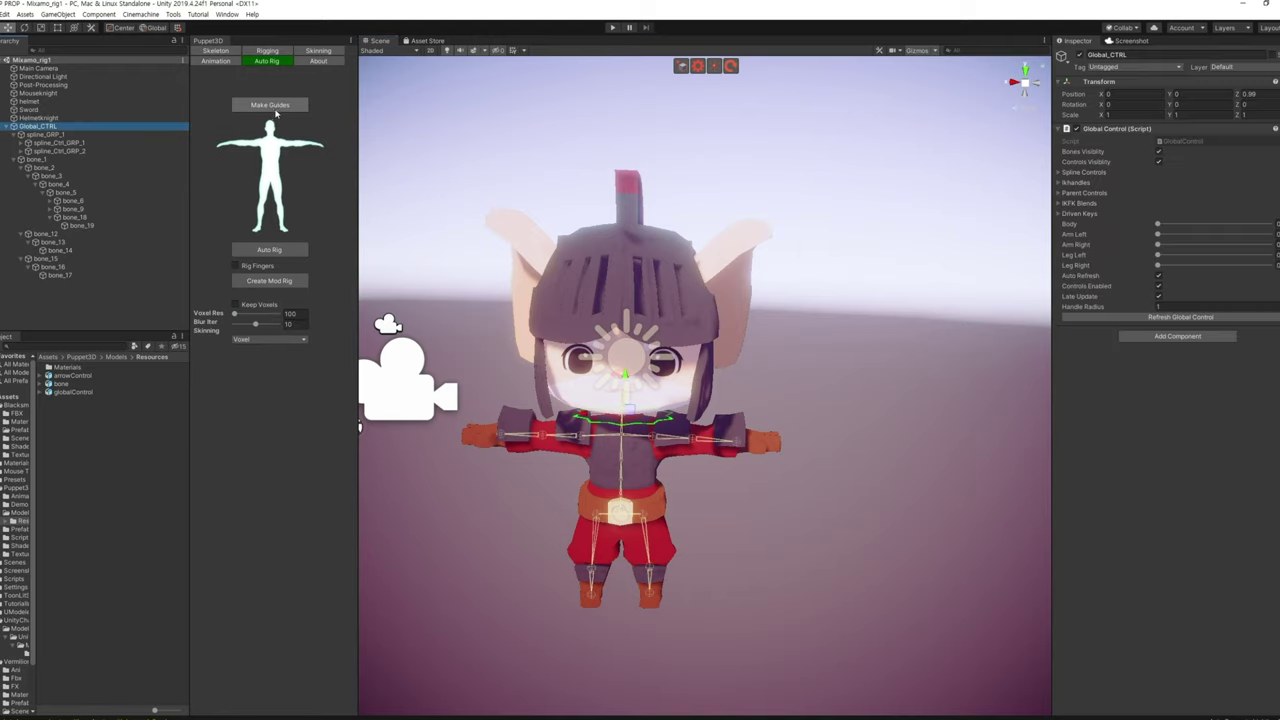
# Select the Helmetknight mesh, run Make Guides from the Auto Rig tab, then reselect Helmetknight
pyautogui.click(55, 119)
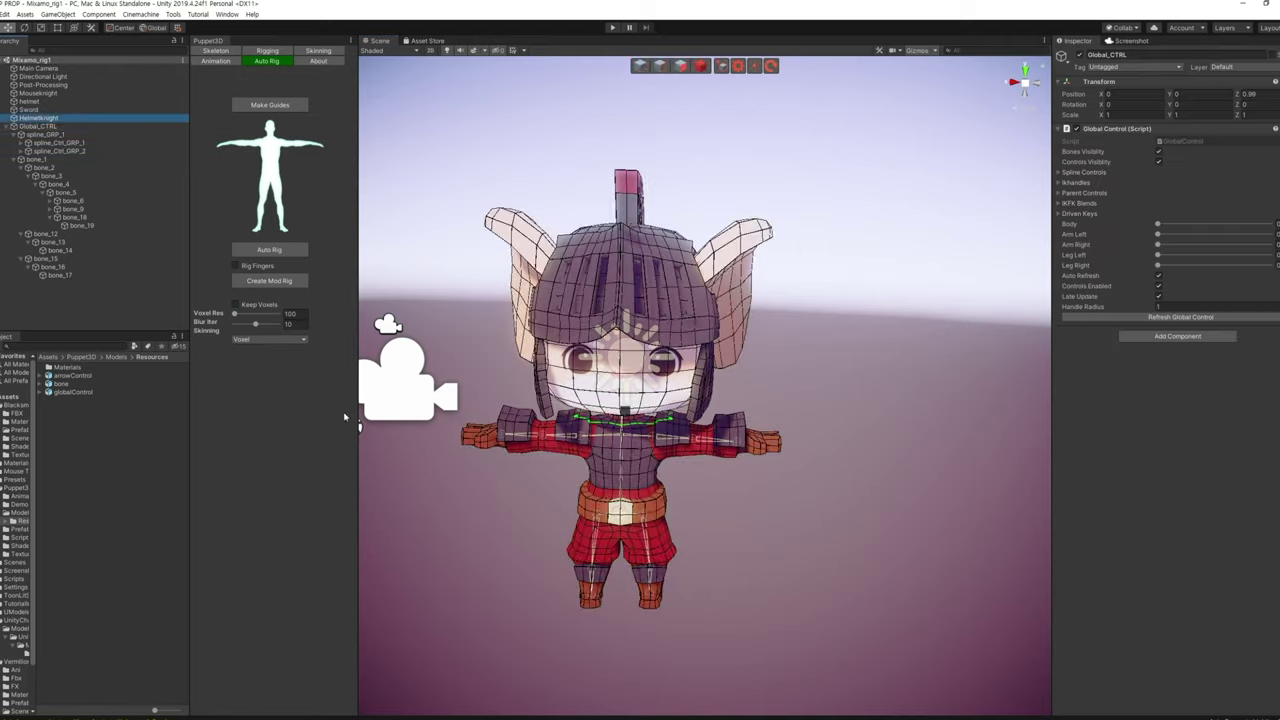
pyautogui.keyDown('alt'); pyautogui.moveTo(484, 537); pyautogui.dragTo(548, 535); pyautogui.keyUp('alt')
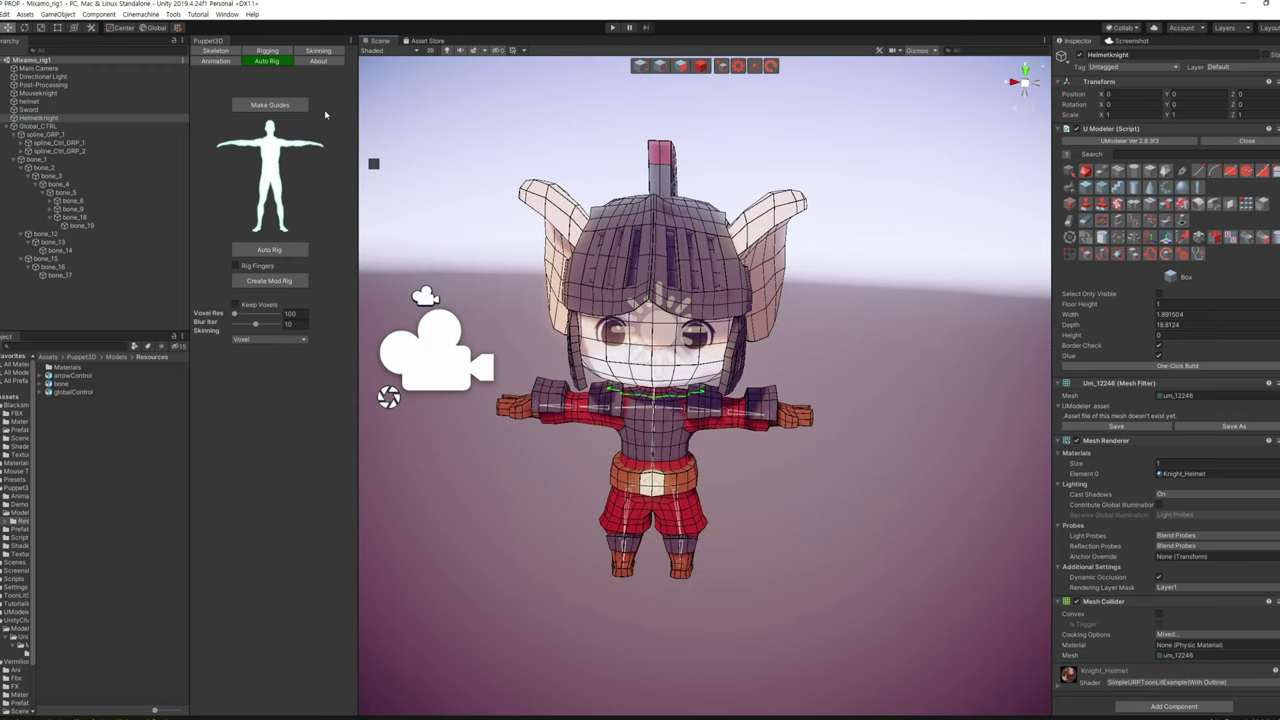
pyautogui.click(270, 104)
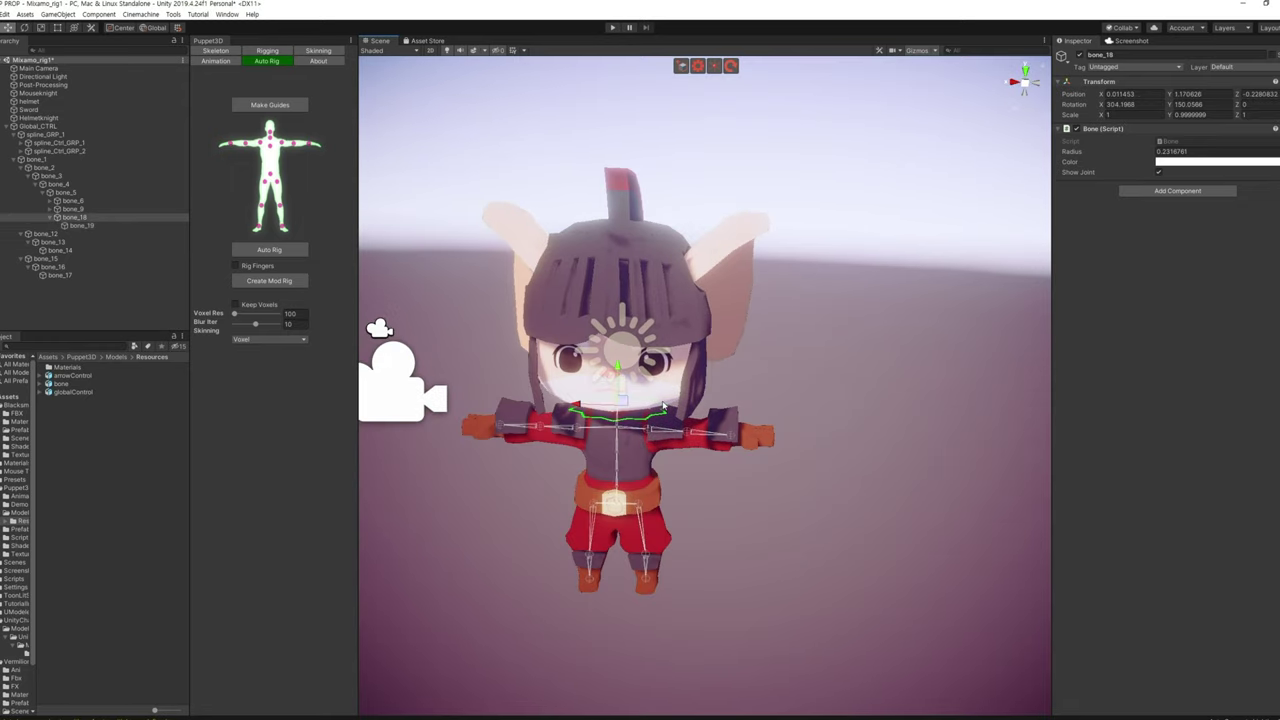
pyautogui.press('Down')
pyautogui.press('Down')
pyautogui.press('Down')
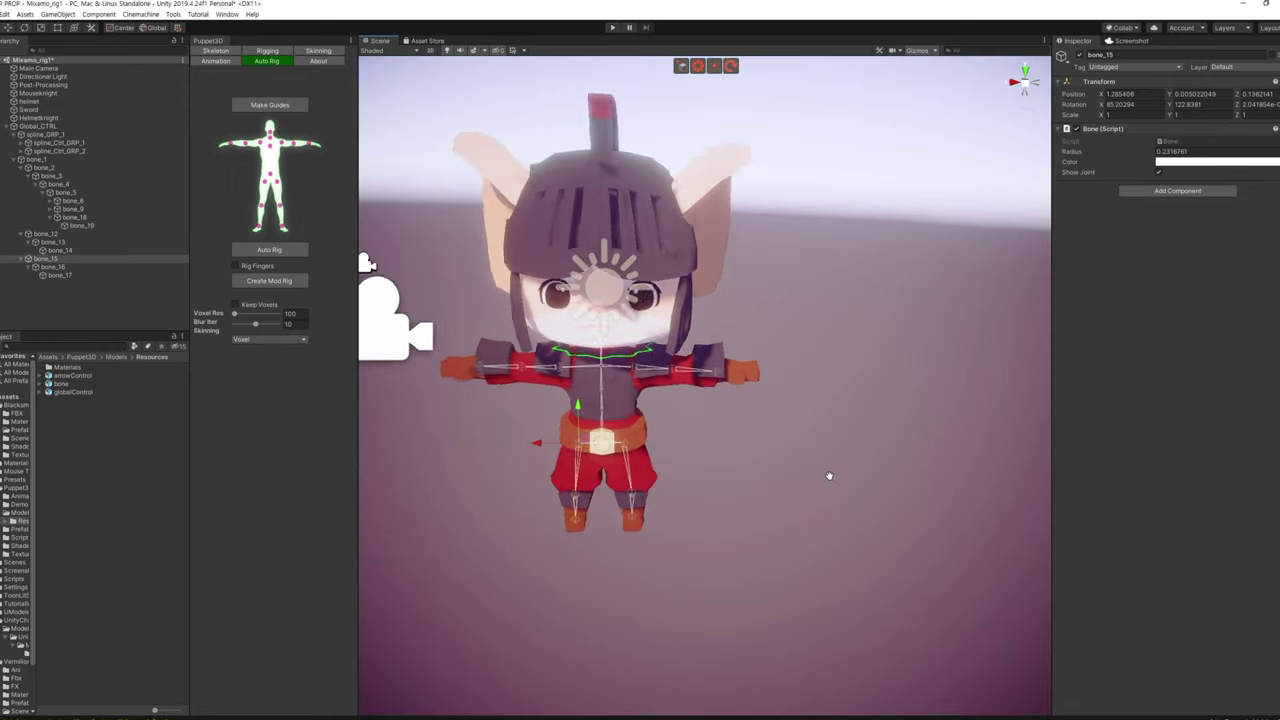
pyautogui.click(61, 118)
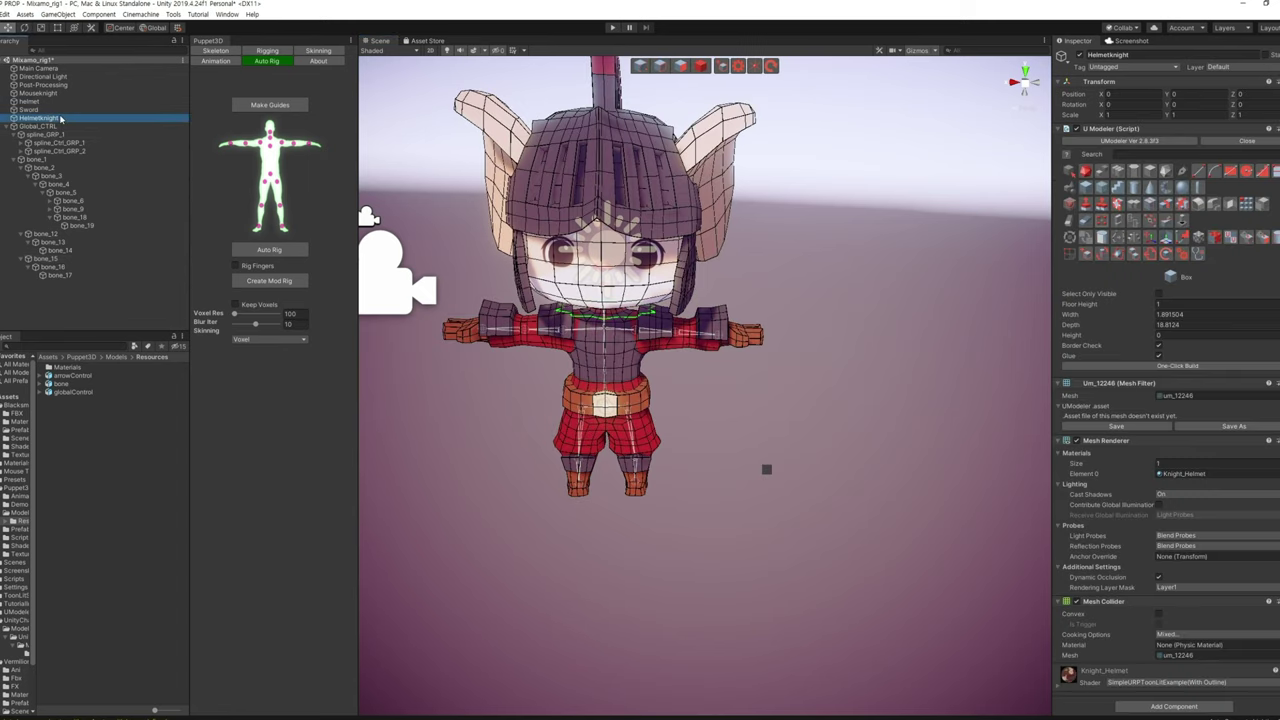
pyautogui.scroll(-1, 630, 407)
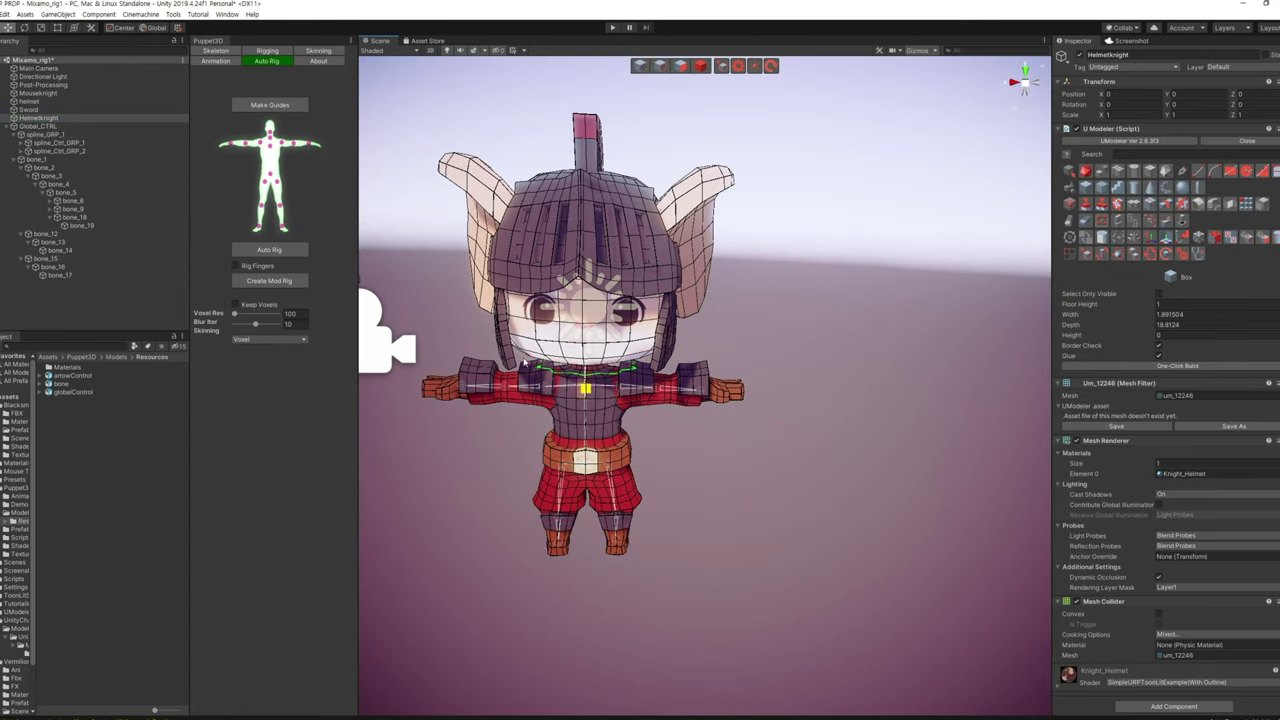
# Generate the Helmetknight guides and switch the Scene view to wireframe
pyautogui.click(270, 104)
pyautogui.scroll(-3, 757, 340)
pyautogui.scroll(3, 757, 340)
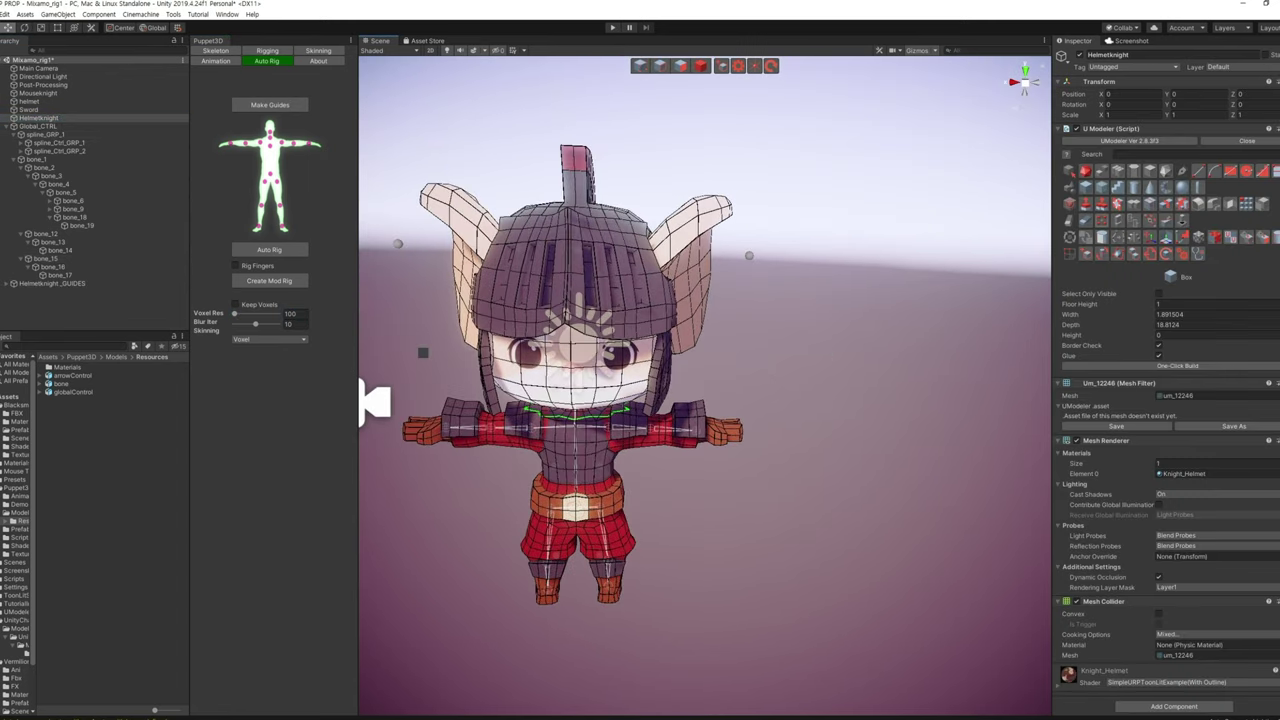
pyautogui.scroll(1, 433, 92)
pyautogui.click(372, 50)
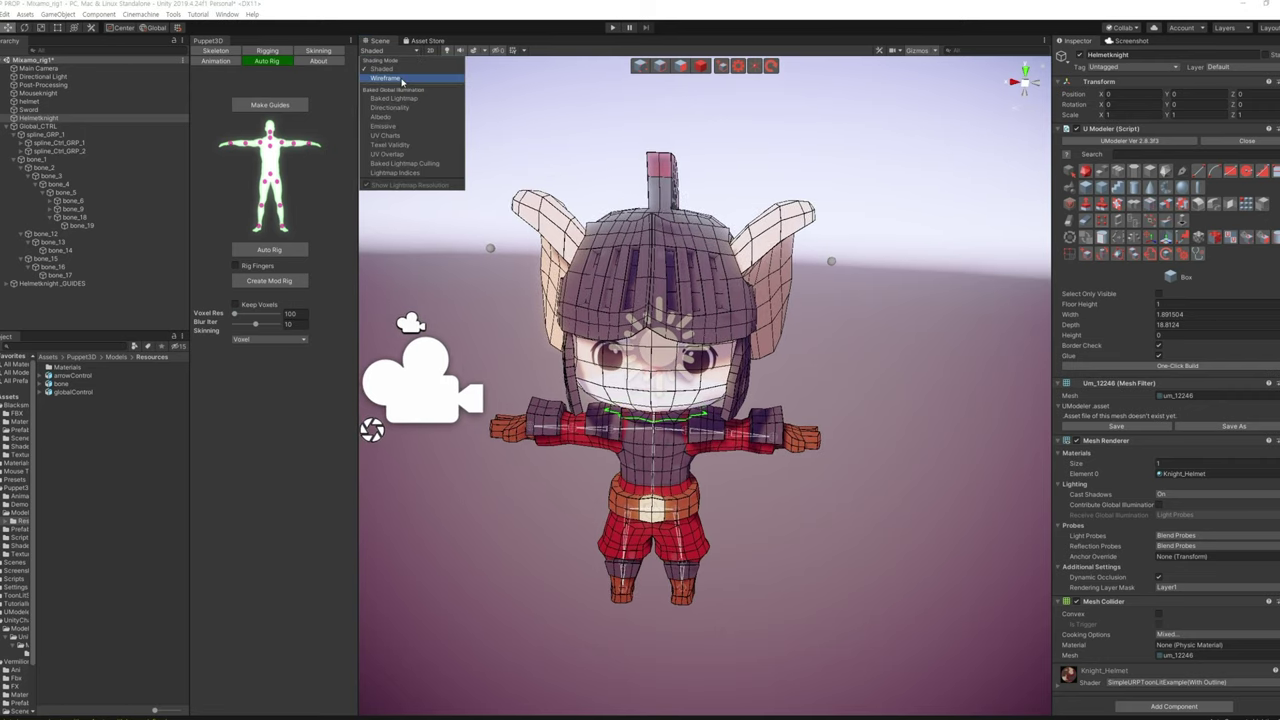
pyautogui.click(390, 82)
# In object mode, move the handL_guide onto the knight's hand
pyautogui.moveTo(771, 374)
pyautogui.keyDown('alt'); pyautogui.mouseDown()
pyautogui.moveTo(763, 418)
pyautogui.moveTo(700, 466)
pyautogui.moveTo(486, 443)
pyautogui.moveTo(491, 462)
pyautogui.moveTo(694, 440)
pyautogui.mouseUp(); pyautogui.keyUp('alt')
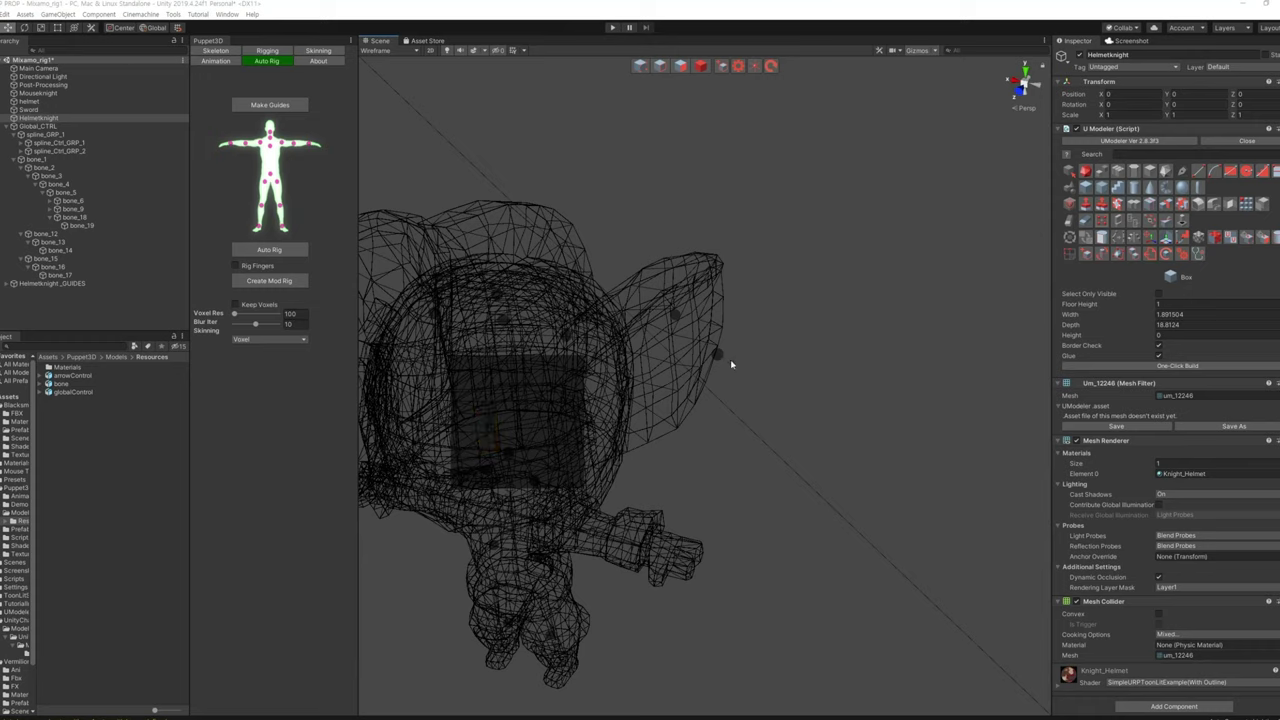
pyautogui.click(702, 67)
pyautogui.click(718, 358)
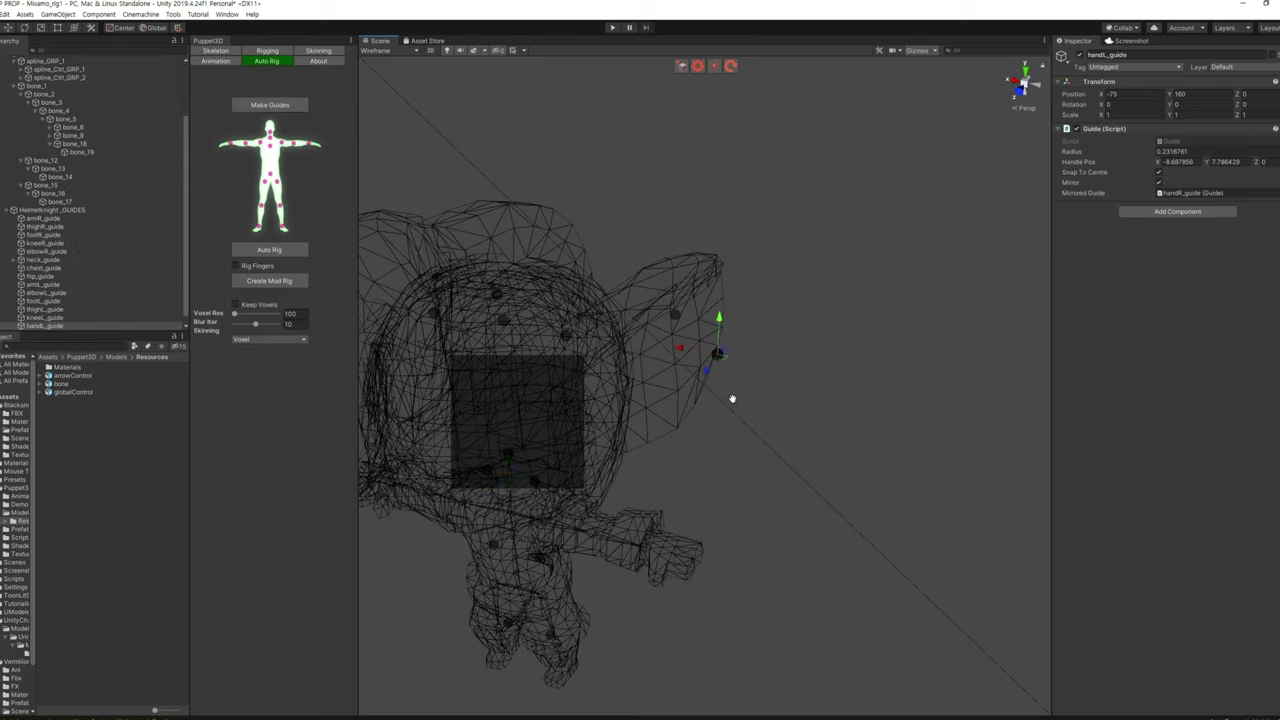
pyautogui.keyDown('alt'); pyautogui.moveTo(731, 394); pyautogui.dragTo(836, 262); pyautogui.keyUp('alt')
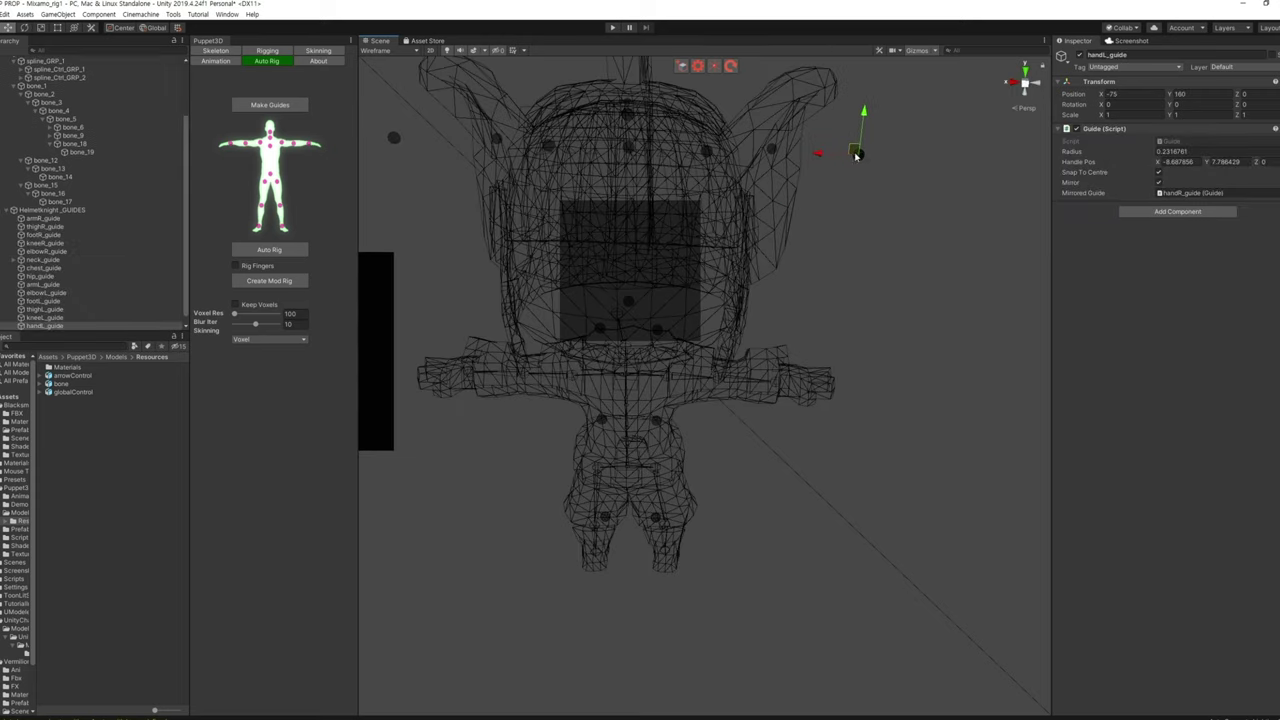
pyautogui.moveTo(858, 153)
pyautogui.mouseDown()
pyautogui.moveTo(760, 350)
pyautogui.moveTo(784, 404)
pyautogui.moveTo(662, 426)
pyautogui.mouseUp()
pyautogui.scroll(3, 662, 426)
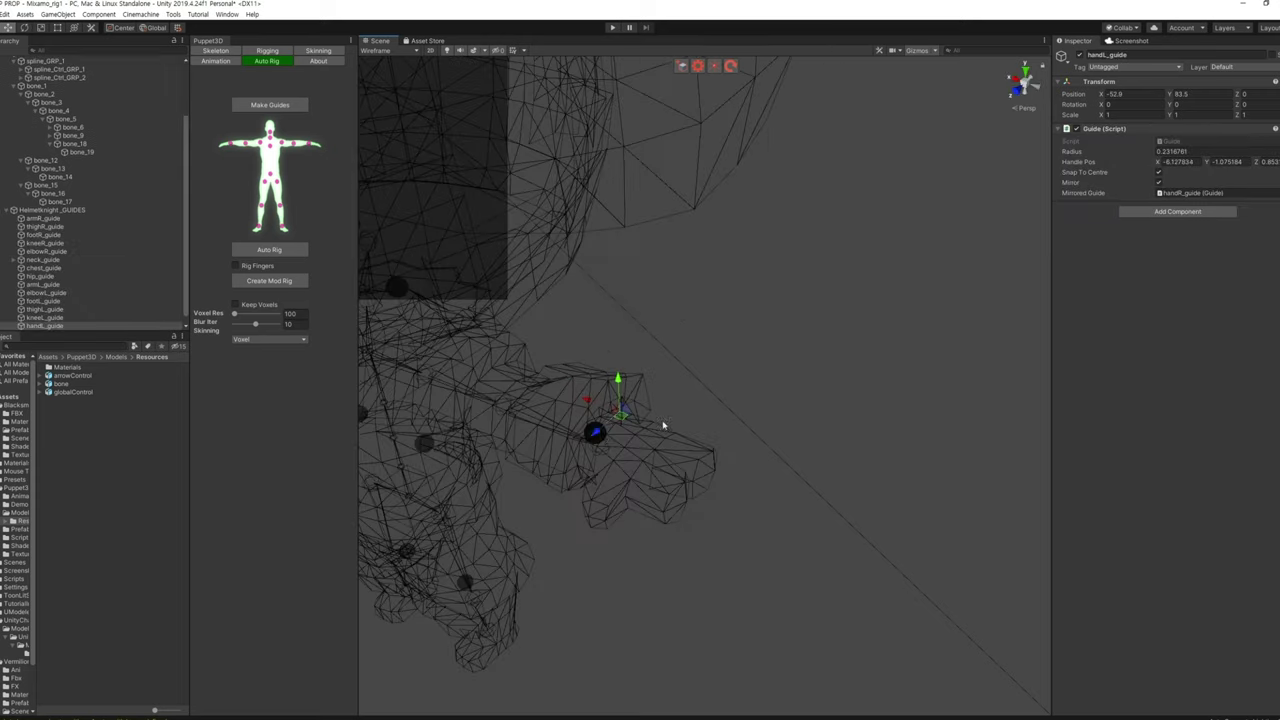
pyautogui.click(594, 434)
pyautogui.click(594, 434)
pyautogui.click(594, 436)
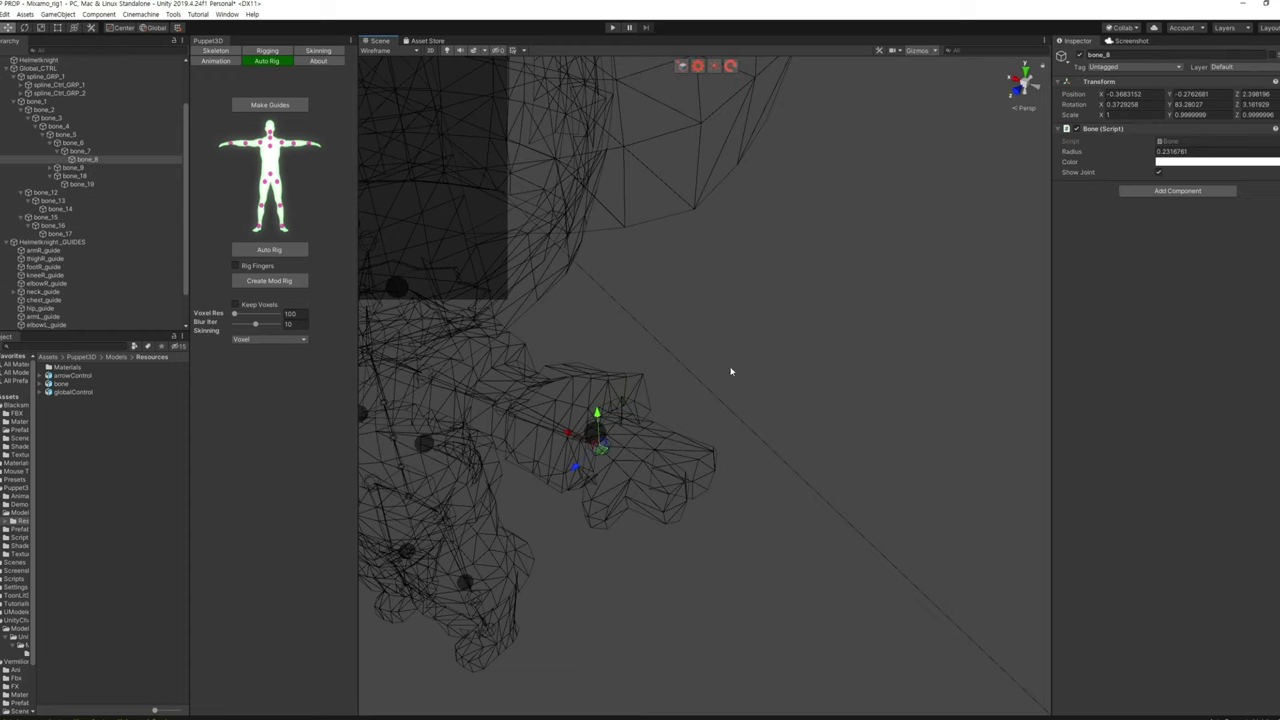
pyautogui.click(592, 440)
pyautogui.click(592, 440)
# Move the armR_guide down onto the knight's right arm
pyautogui.moveTo(592, 440)
pyautogui.keyDown('alt'); pyautogui.mouseDown()
pyautogui.moveTo(834, 357)
pyautogui.moveTo(857, 320)
pyautogui.moveTo(862, 331)
pyautogui.mouseUp(); pyautogui.keyUp('alt')
pyautogui.scroll(-5, 862, 331)
pyautogui.click(592, 347)
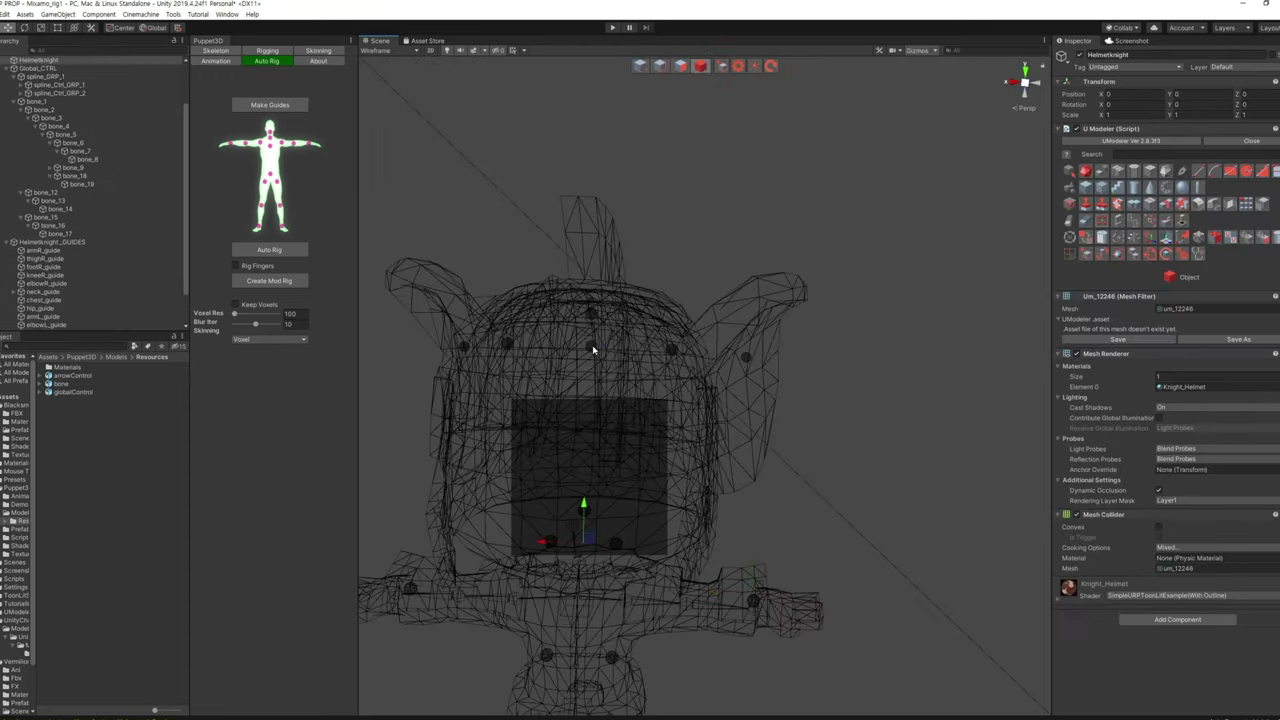
pyautogui.click(592, 347)
pyautogui.click(42, 250)
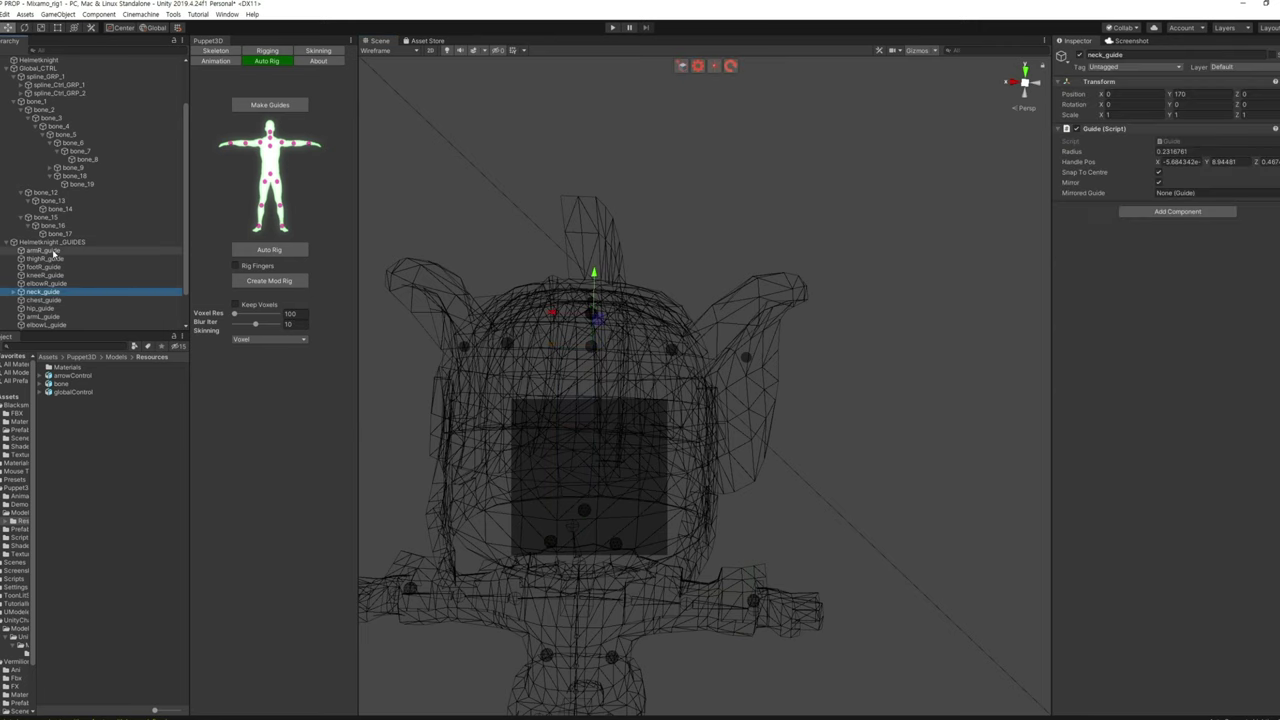
pyautogui.moveTo(528, 546); pyautogui.dragTo(605, 440, button='middle')
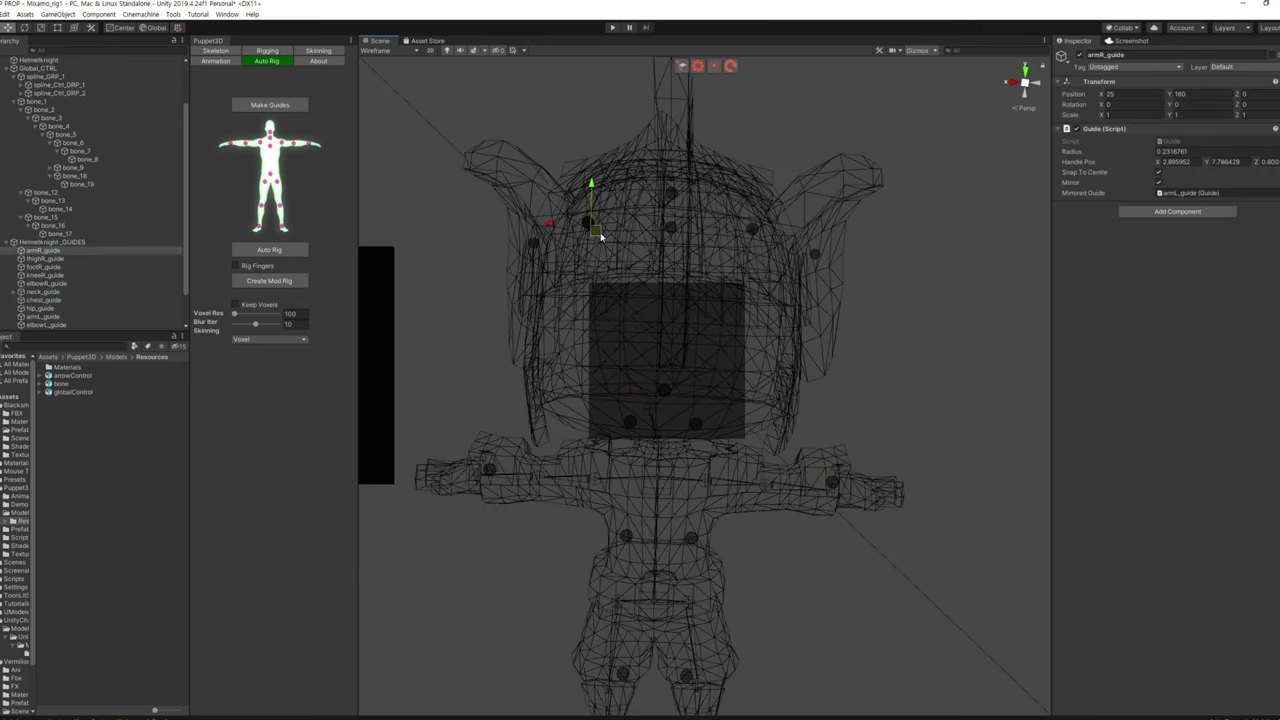
pyautogui.moveTo(592, 236)
pyautogui.mouseDown()
pyautogui.moveTo(560, 345)
pyautogui.moveTo(556, 481)
pyautogui.mouseUp()
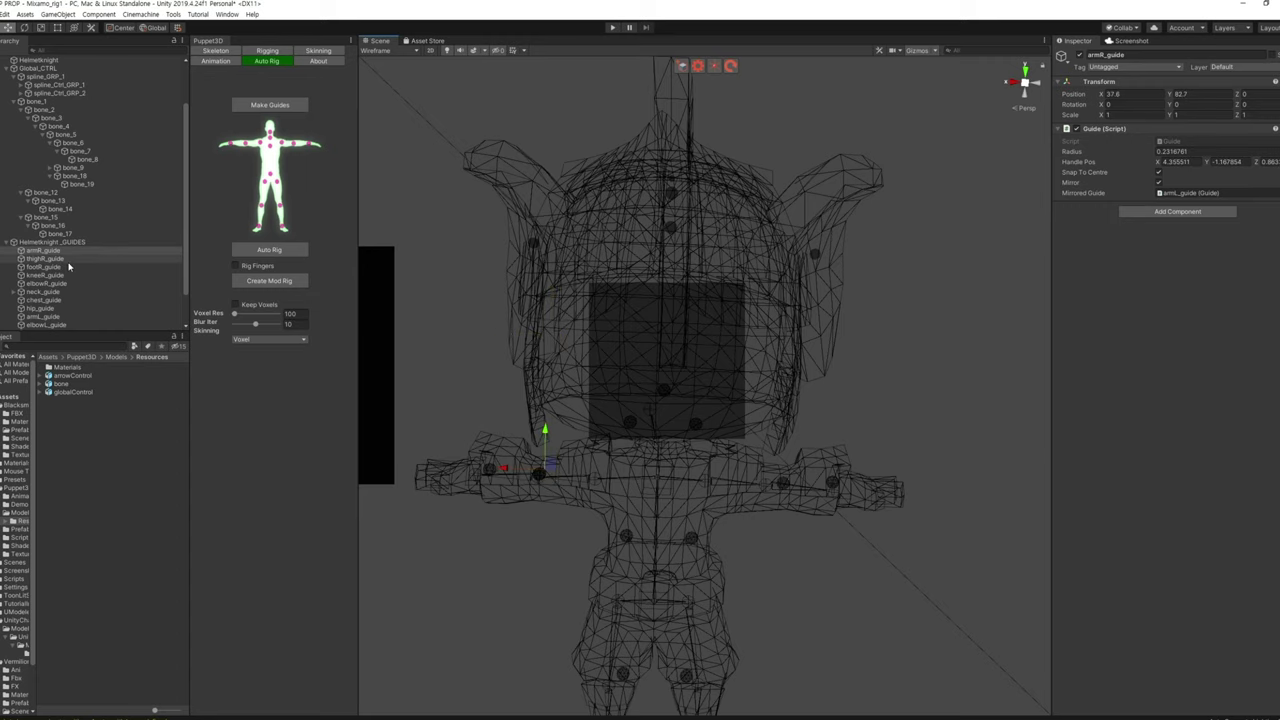
# Move the footR_guide and kneeR_guide down onto the right foot and knee
pyautogui.click(622, 672)
pyautogui.moveTo(622, 672); pyautogui.dragTo(603, 424, button='middle')
pyautogui.moveTo(603, 424); pyautogui.dragTo(590, 466)
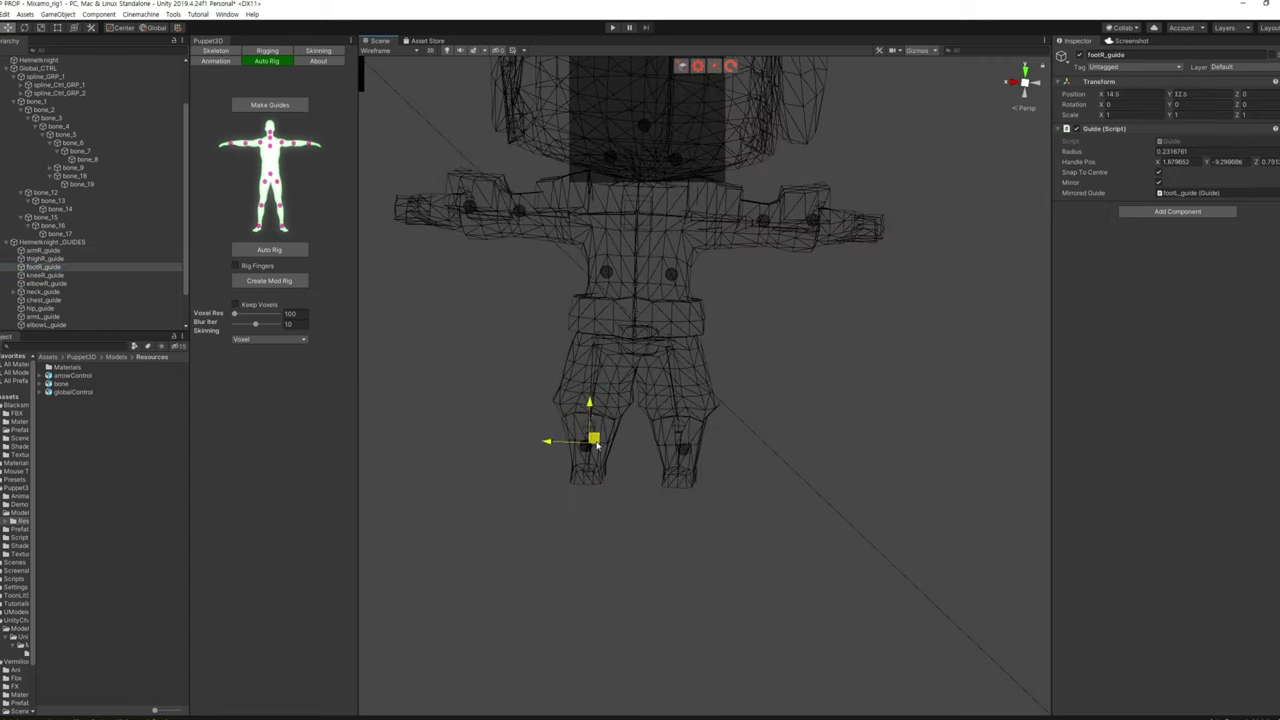
pyautogui.click(605, 272)
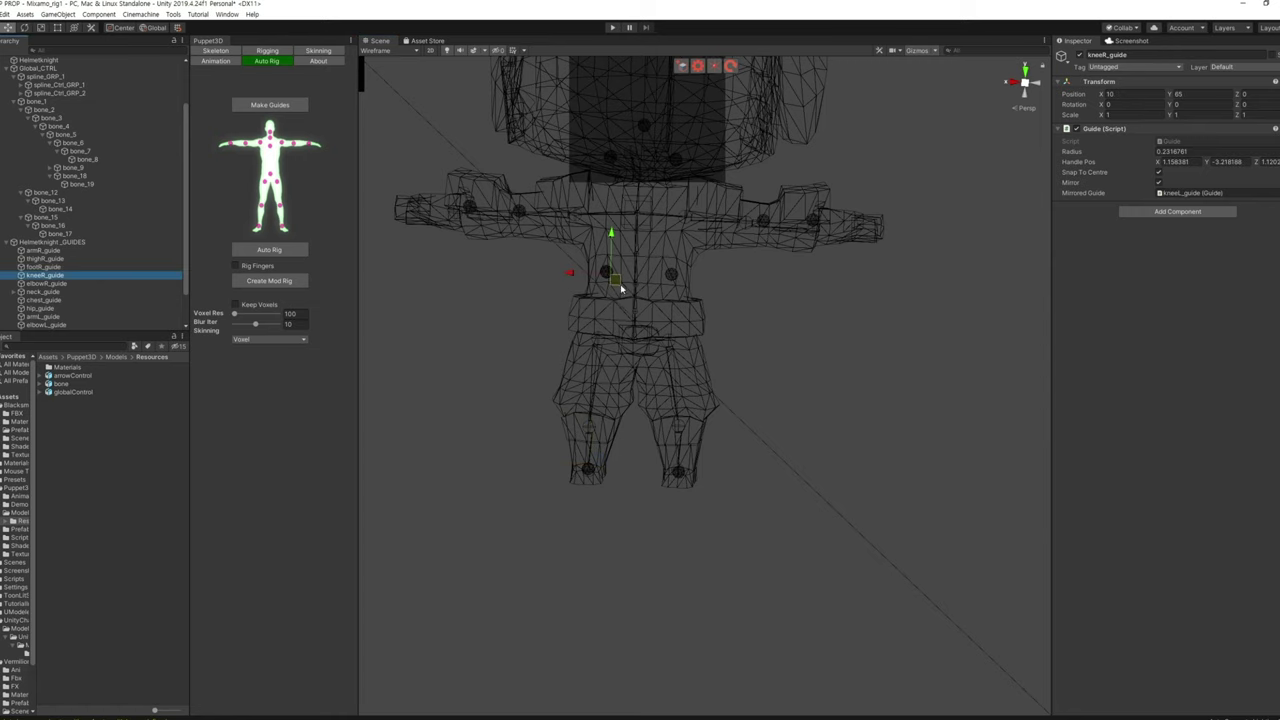
pyautogui.moveTo(606, 272); pyautogui.dragTo(588, 422)
# Move the elbowR_guide down onto the right arm
pyautogui.click(60, 283)
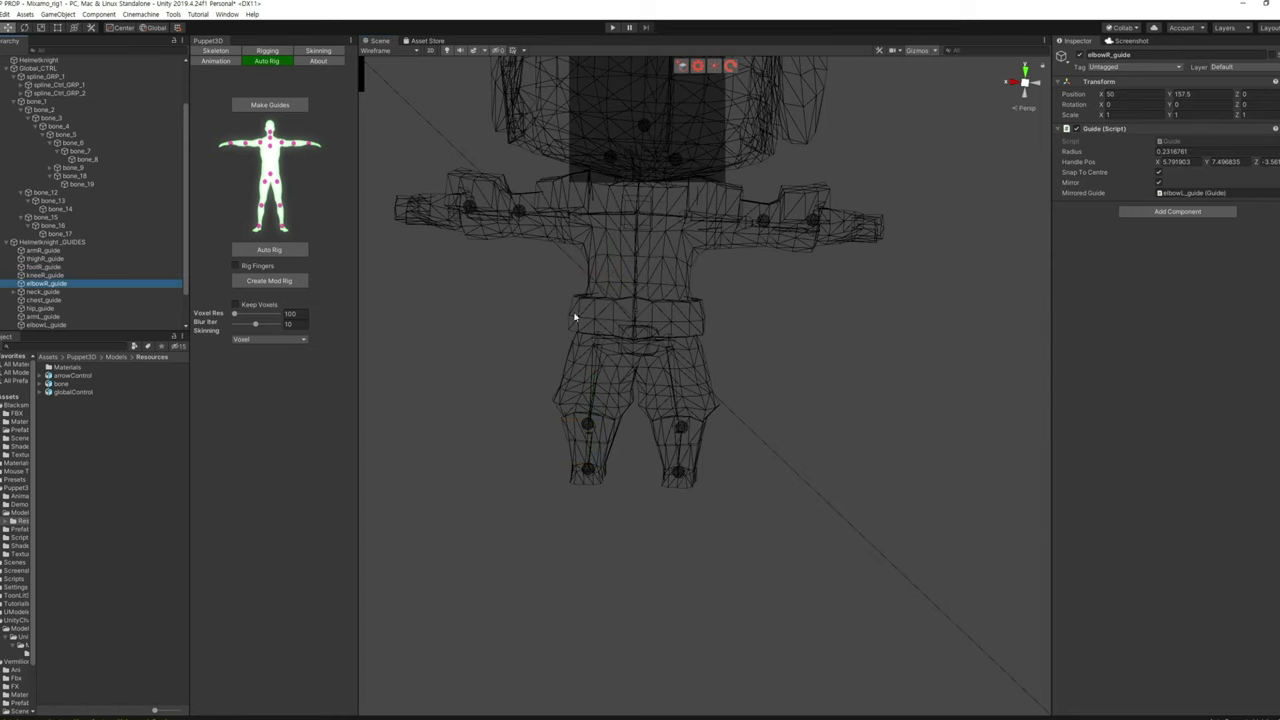
pyautogui.moveTo(605, 100); pyautogui.dragTo(609, 286, button='middle')
pyautogui.moveTo(538, 290); pyautogui.dragTo(537, 323, button='right')
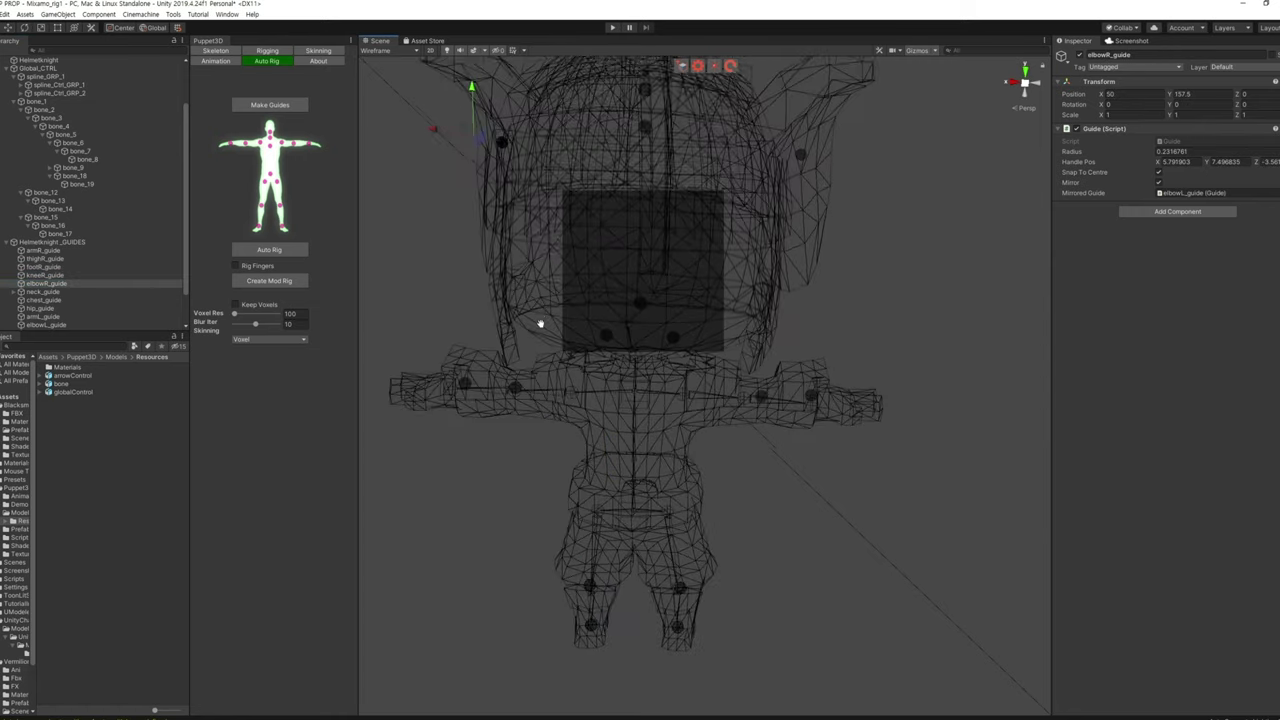
pyautogui.click(531, 392)
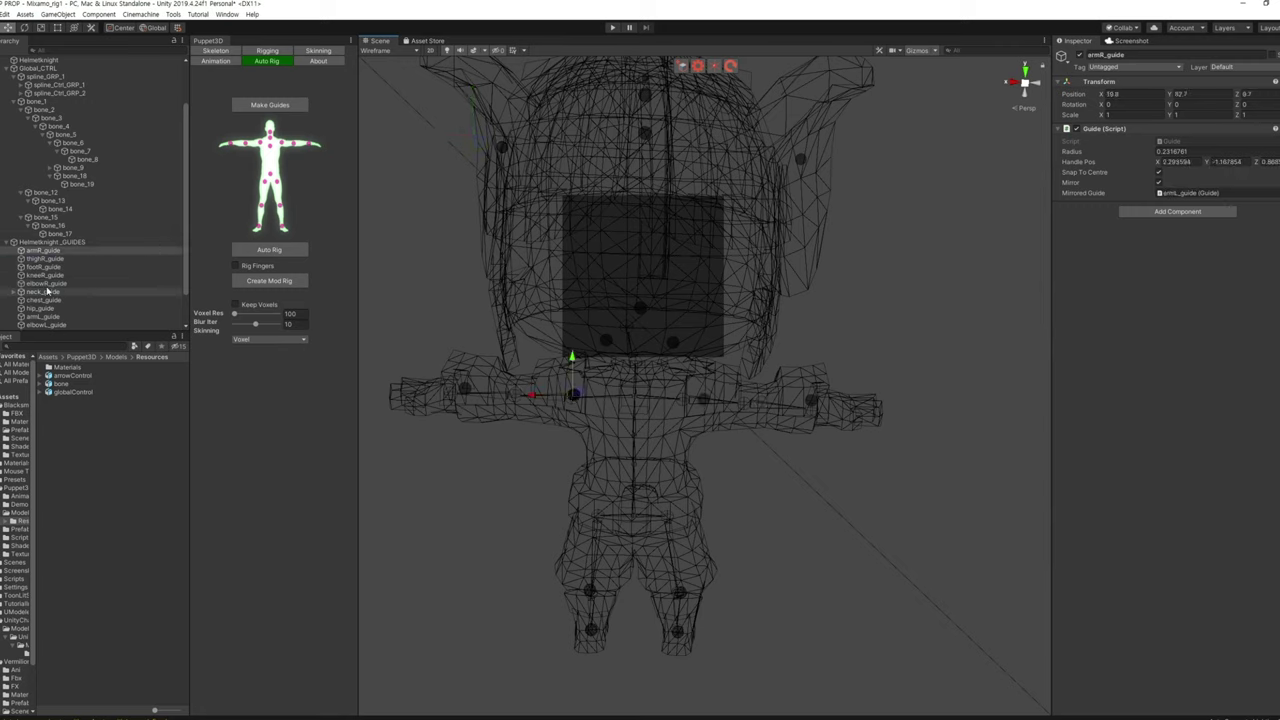
pyautogui.click(45, 283)
pyautogui.moveTo(472, 135); pyautogui.dragTo(521, 391)
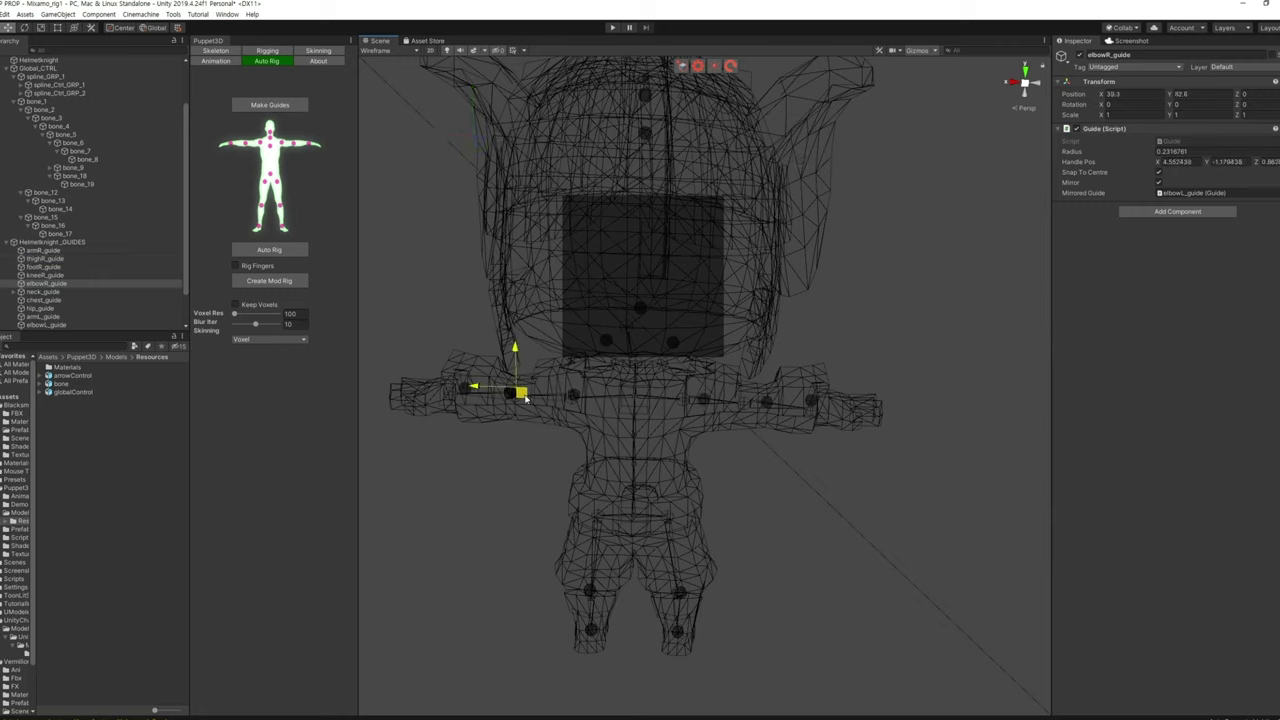
# Move the neck_guide down over the head toward the chest
pyautogui.click(43, 291)
pyautogui.moveTo(737, 234); pyautogui.dragTo(677, 274, button='right')
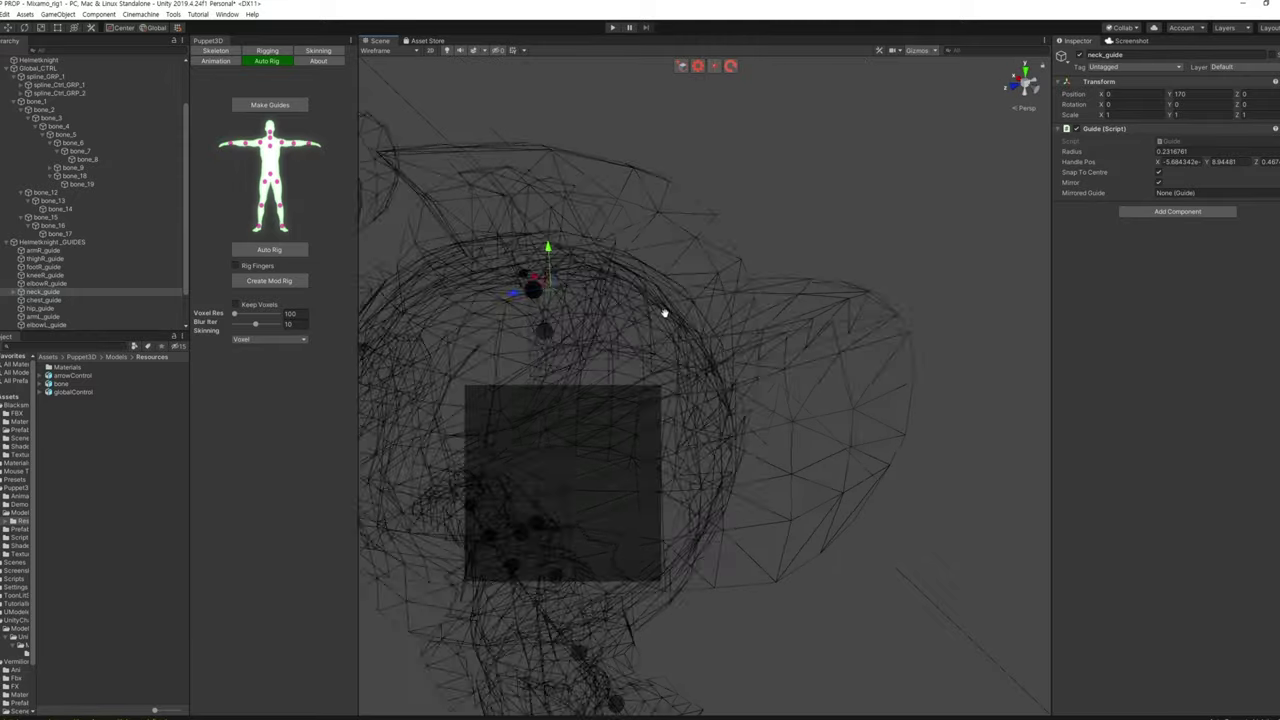
pyautogui.moveTo(571, 151); pyautogui.dragTo(529, 263)
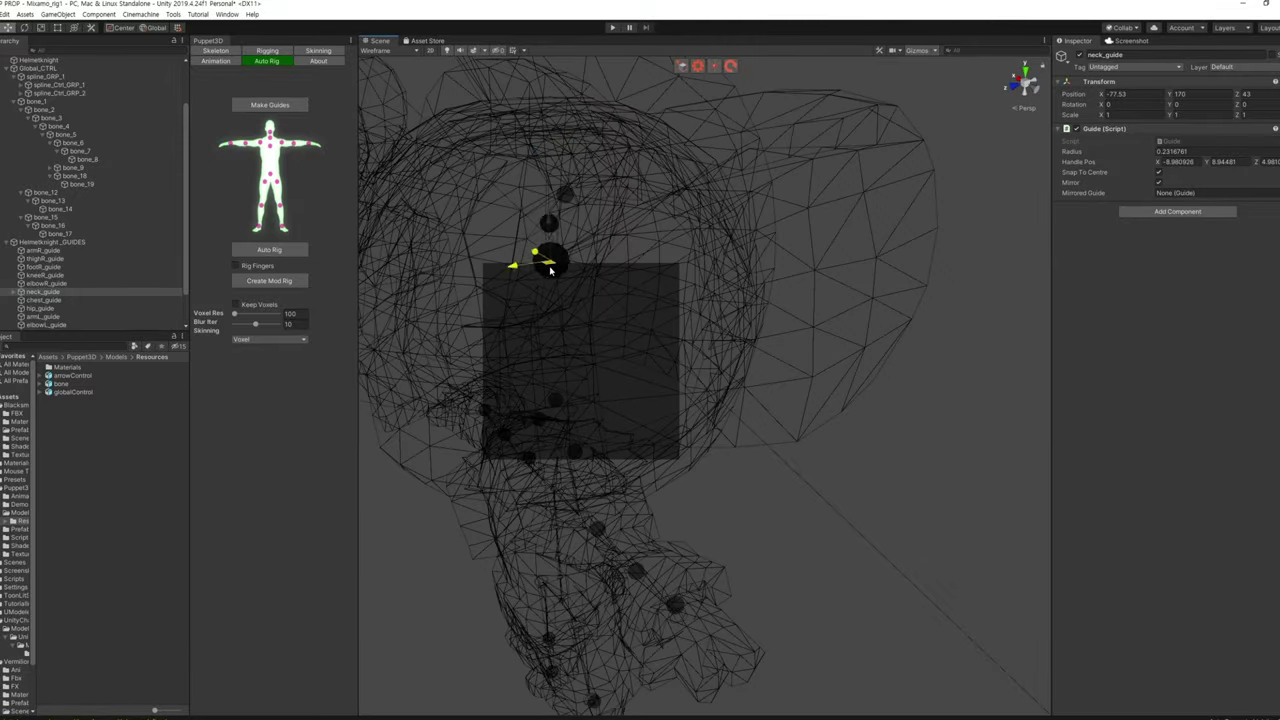
pyautogui.moveTo(529, 263)
pyautogui.mouseDown(button='right')
pyautogui.moveTo(563, 311)
pyautogui.moveTo(795, 388)
pyautogui.mouseUp(button='right')
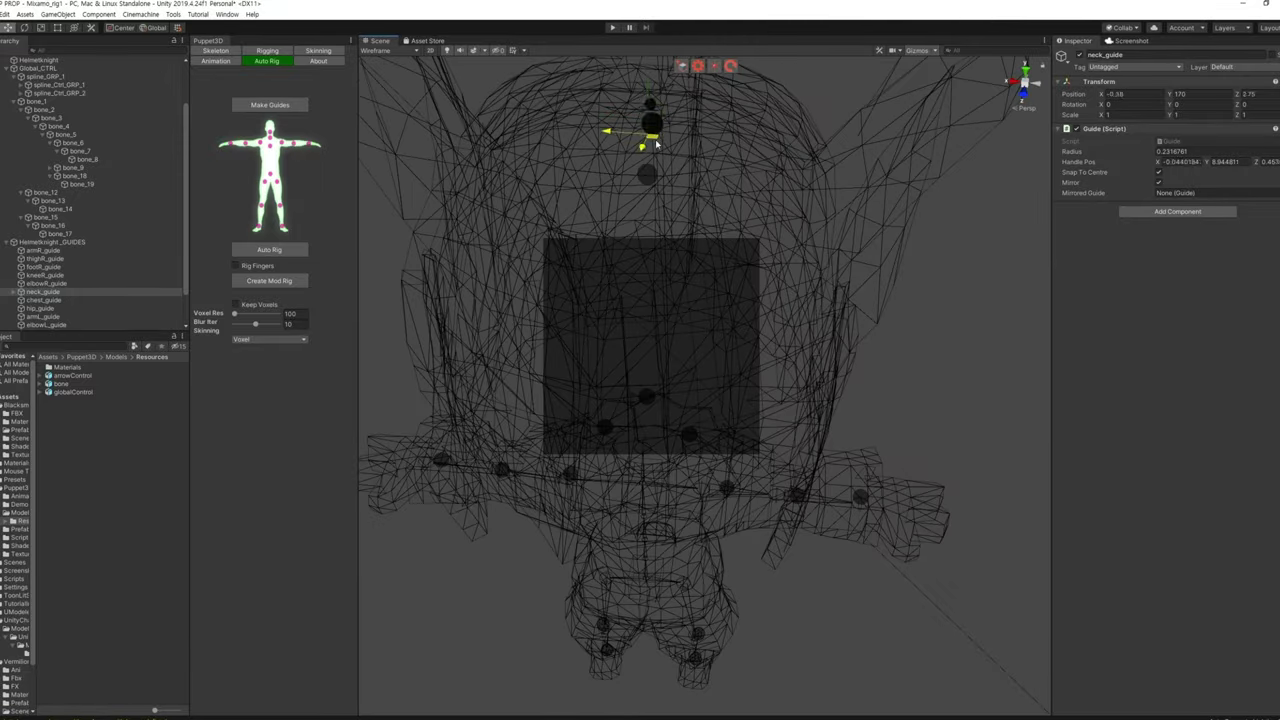
pyautogui.scroll(-5, 650, 130)
pyautogui.moveTo(766, 223); pyautogui.dragTo(733, 176, button='right')
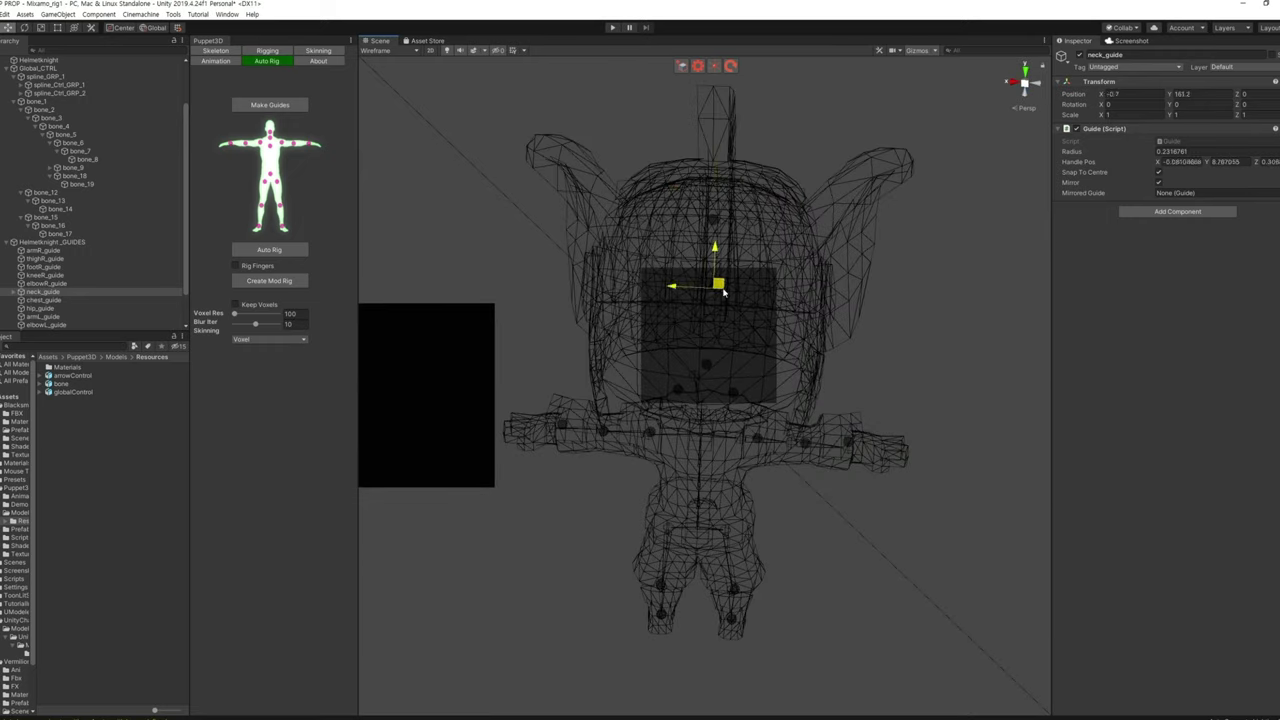
pyautogui.moveTo(733, 176); pyautogui.dragTo(718, 388)
# Move the chest_guide to the chest and the hip guide to the hips
pyautogui.click(63, 301)
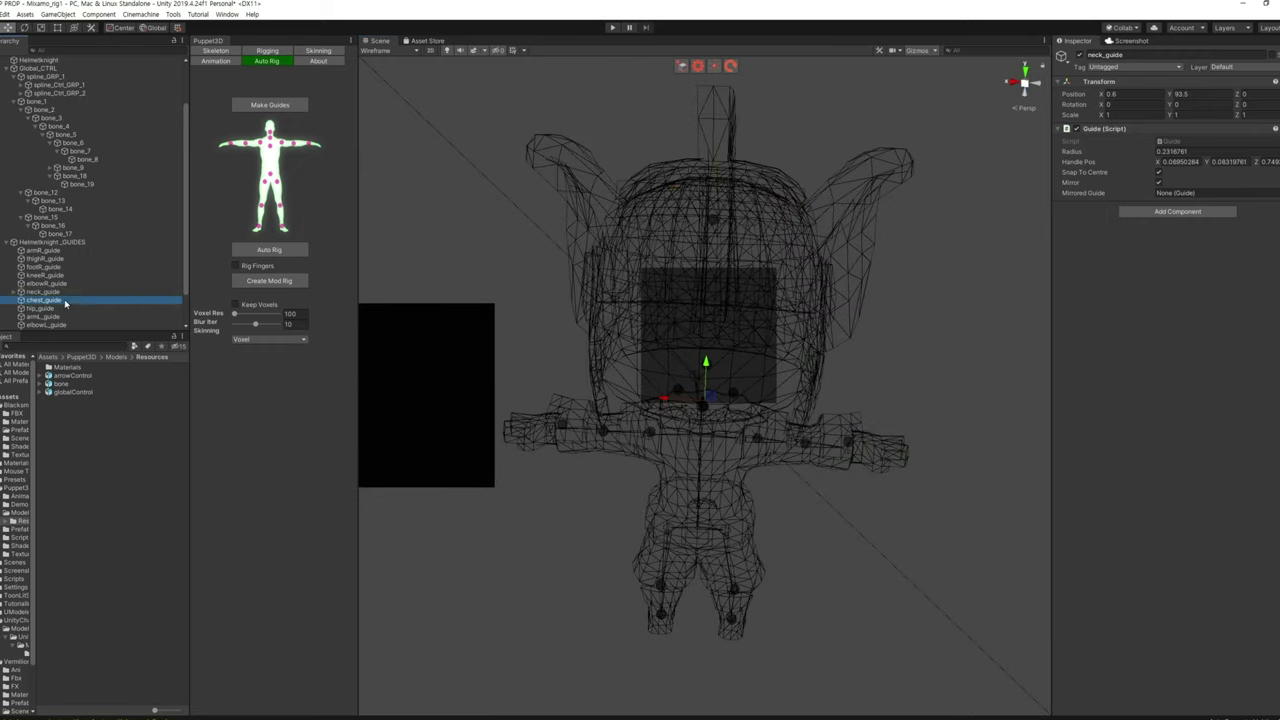
pyautogui.moveTo(720, 220); pyautogui.dragTo(710, 442)
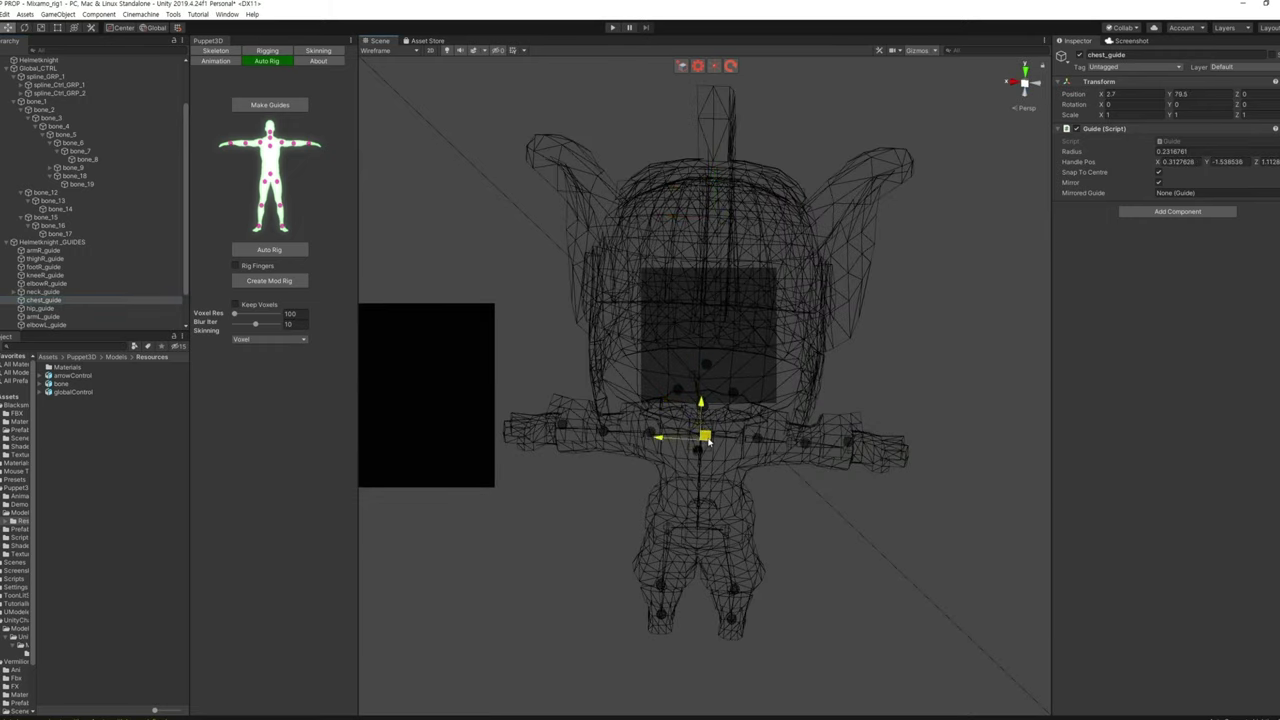
pyautogui.click(99, 309)
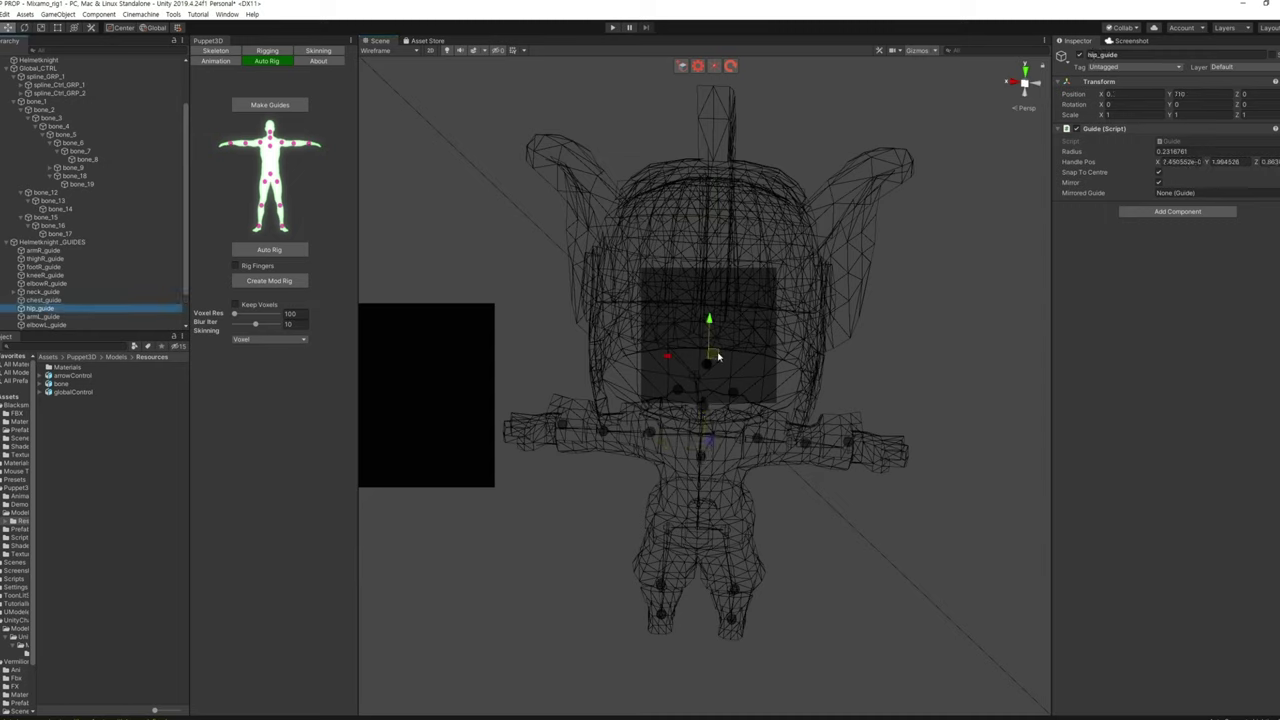
pyautogui.moveTo(704, 357); pyautogui.dragTo(698, 515)
# Move the left thigh guide down to the upper legs
pyautogui.click(68, 317)
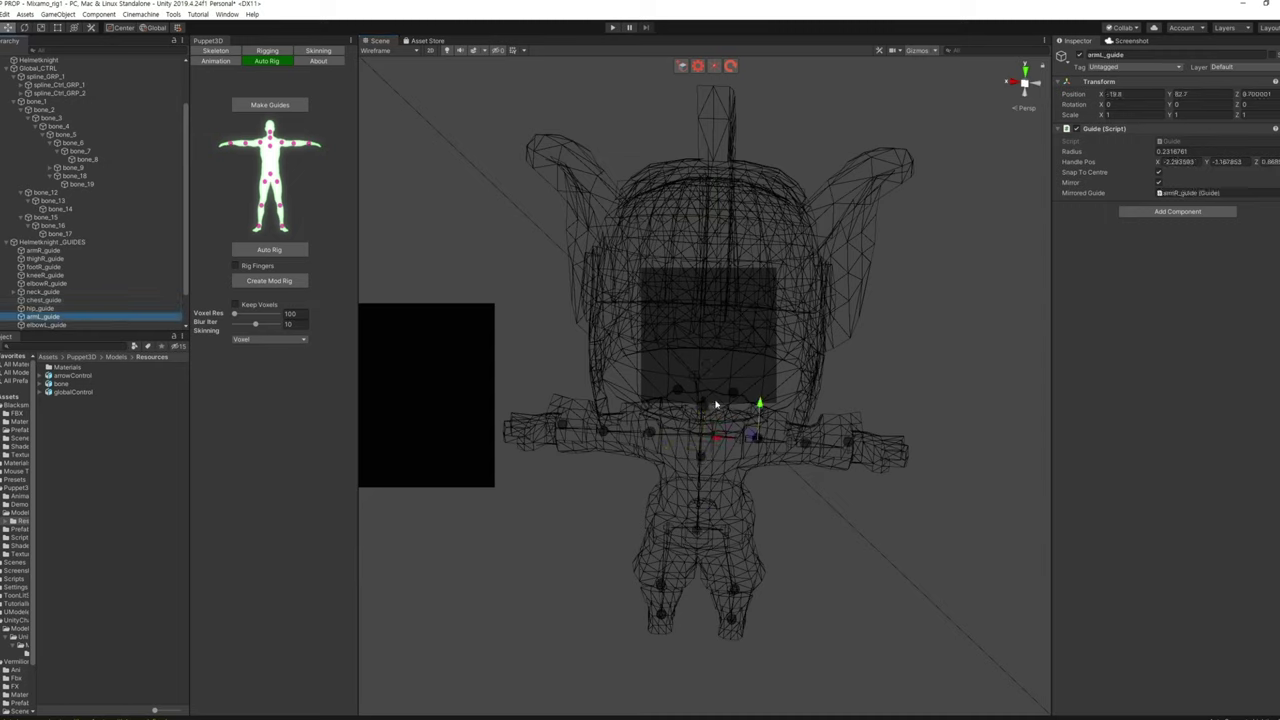
pyautogui.click(68, 325)
pyautogui.scroll(-1, 68, 320)
pyautogui.click(68, 301)
pyautogui.click(69, 310)
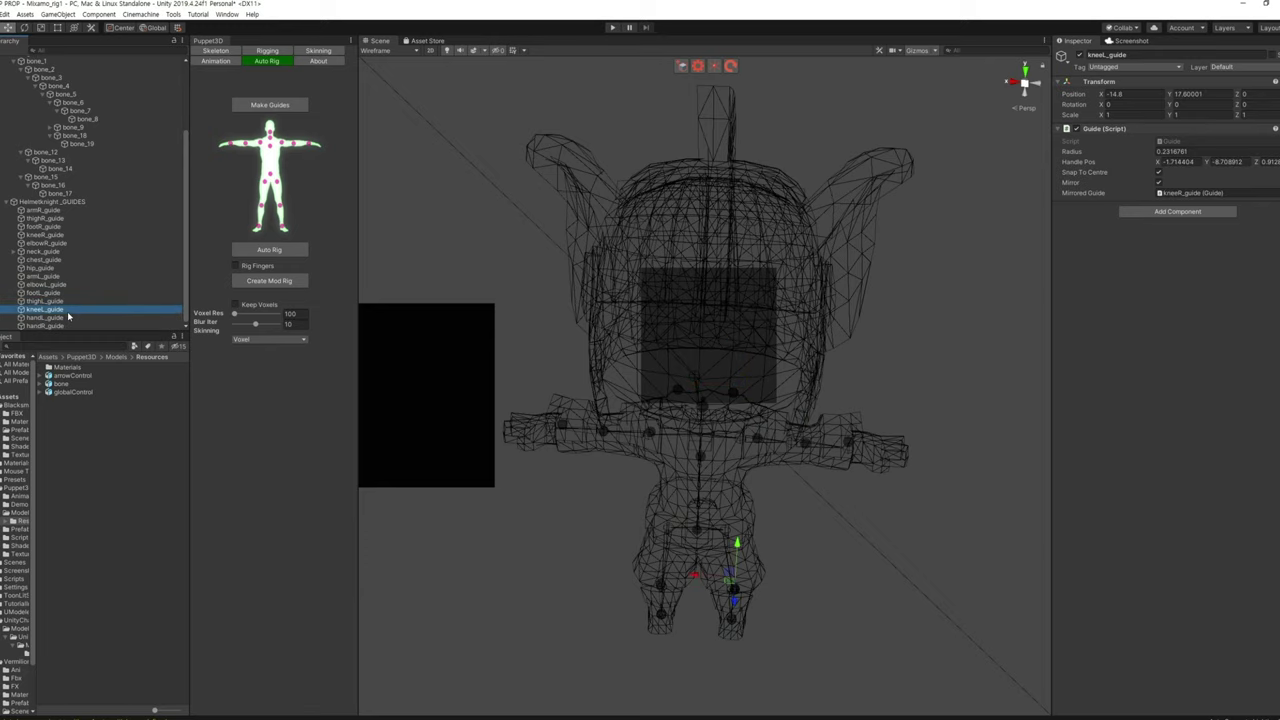
pyautogui.click(60, 301)
pyautogui.moveTo(740, 382); pyautogui.dragTo(740, 522)
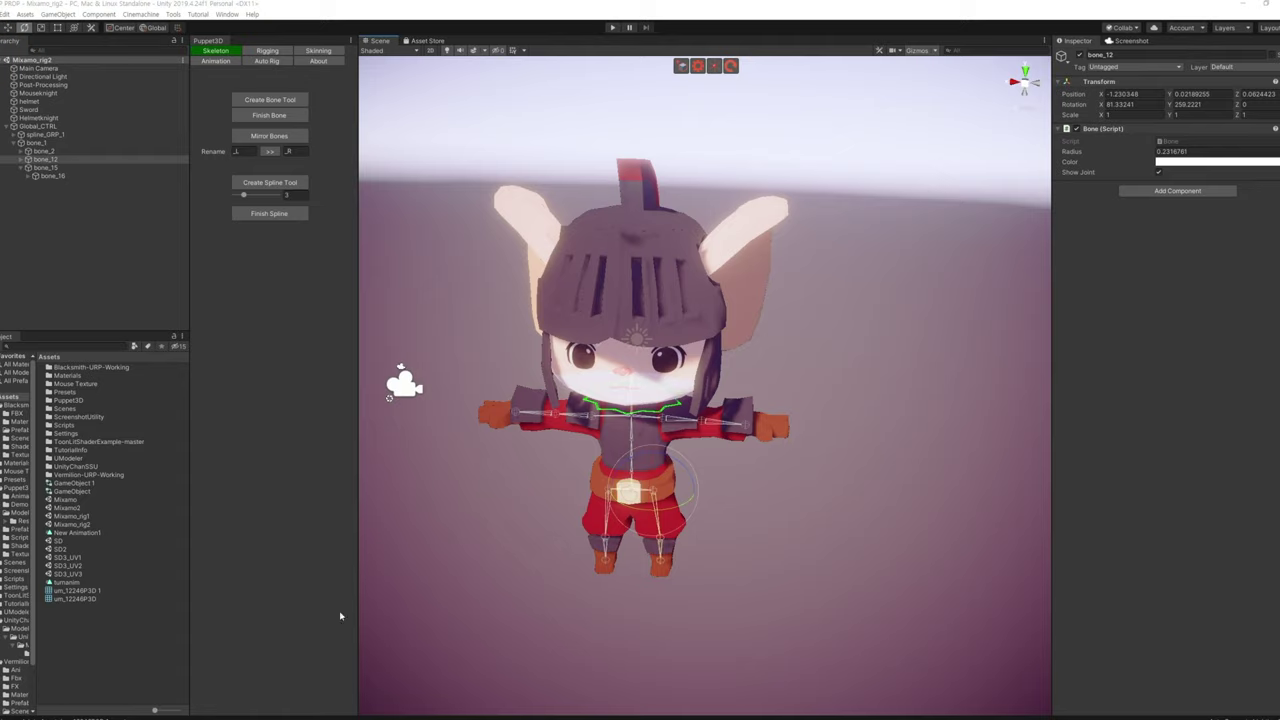
# Hide the loose helmet, Sword and Mouseknight, then select the Helmetknight
pyautogui.click(459, 550)
pyautogui.scroll(-3, 486, 537)
pyautogui.scroll(-2, 467, 380)
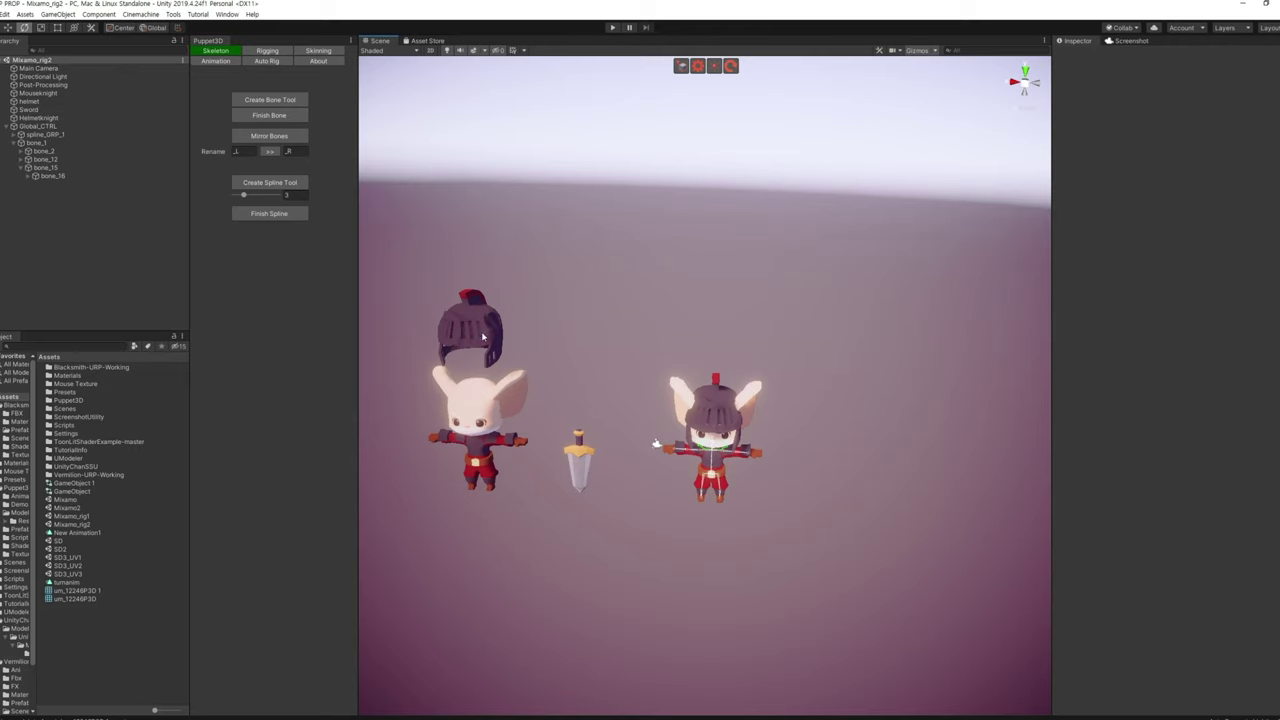
pyautogui.click(483, 337)
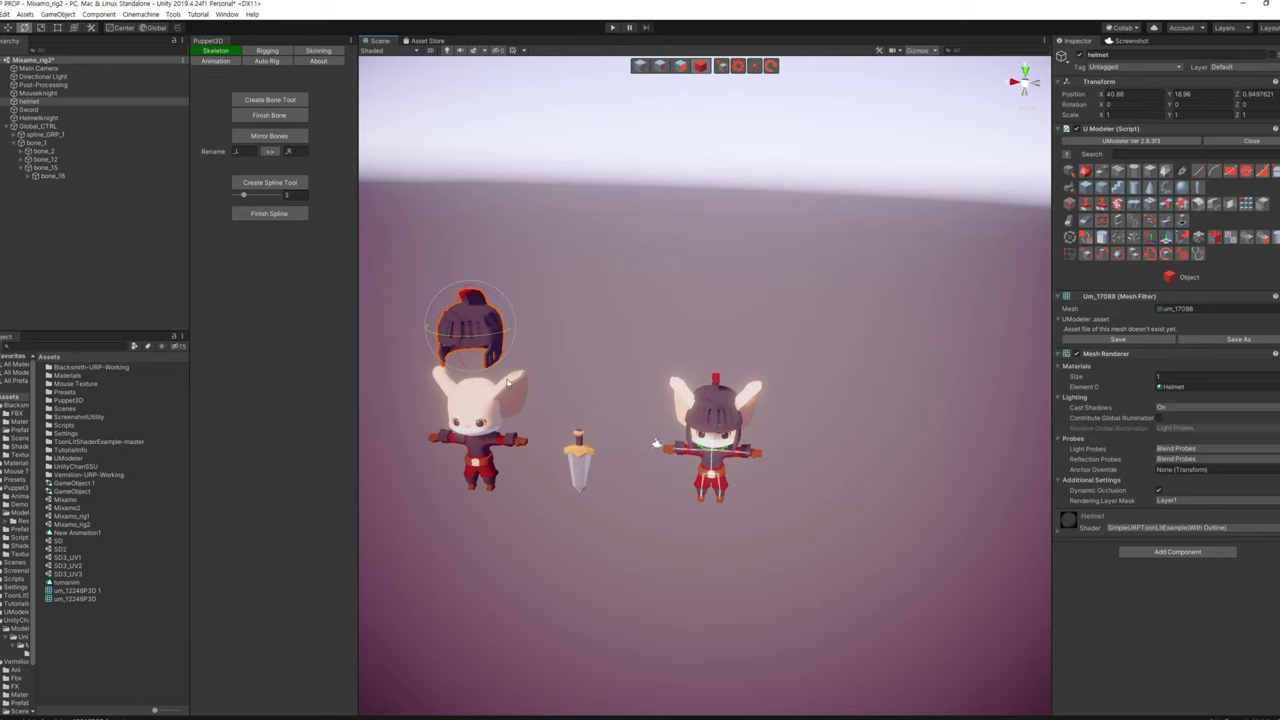
pyautogui.click(5, 101)
pyautogui.click(5, 109)
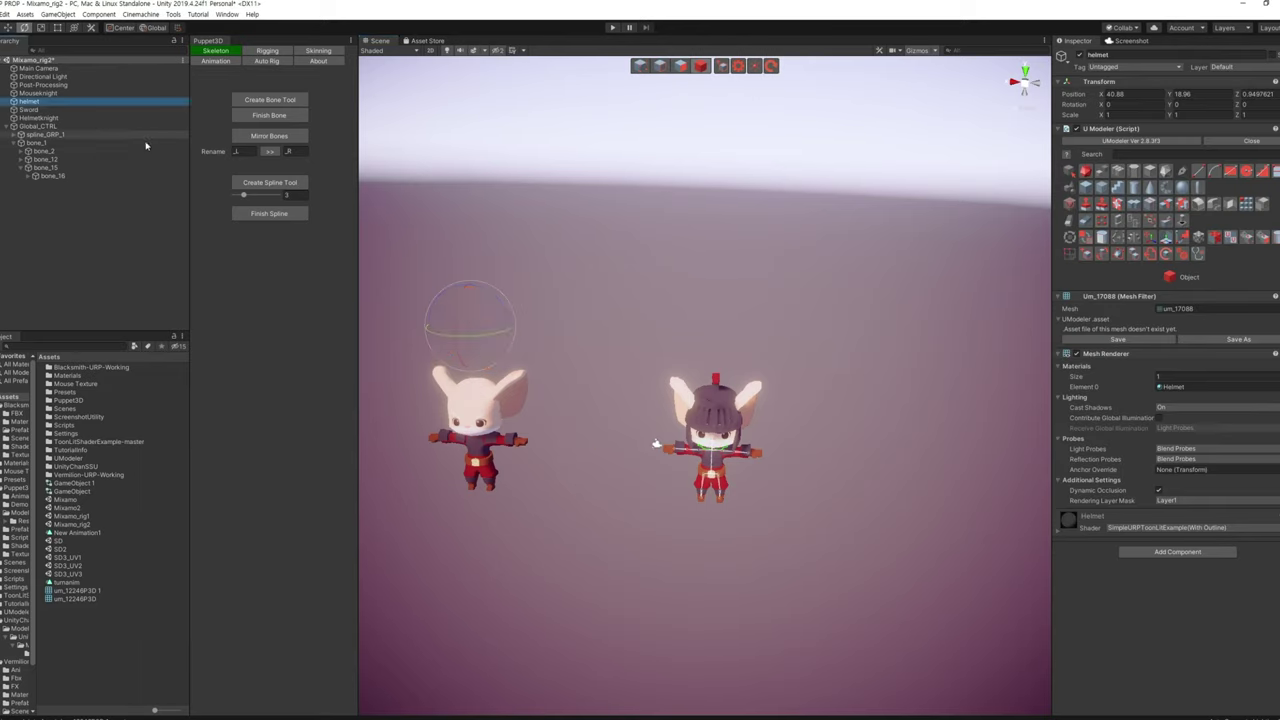
pyautogui.click(100, 250)
pyautogui.click(5, 93)
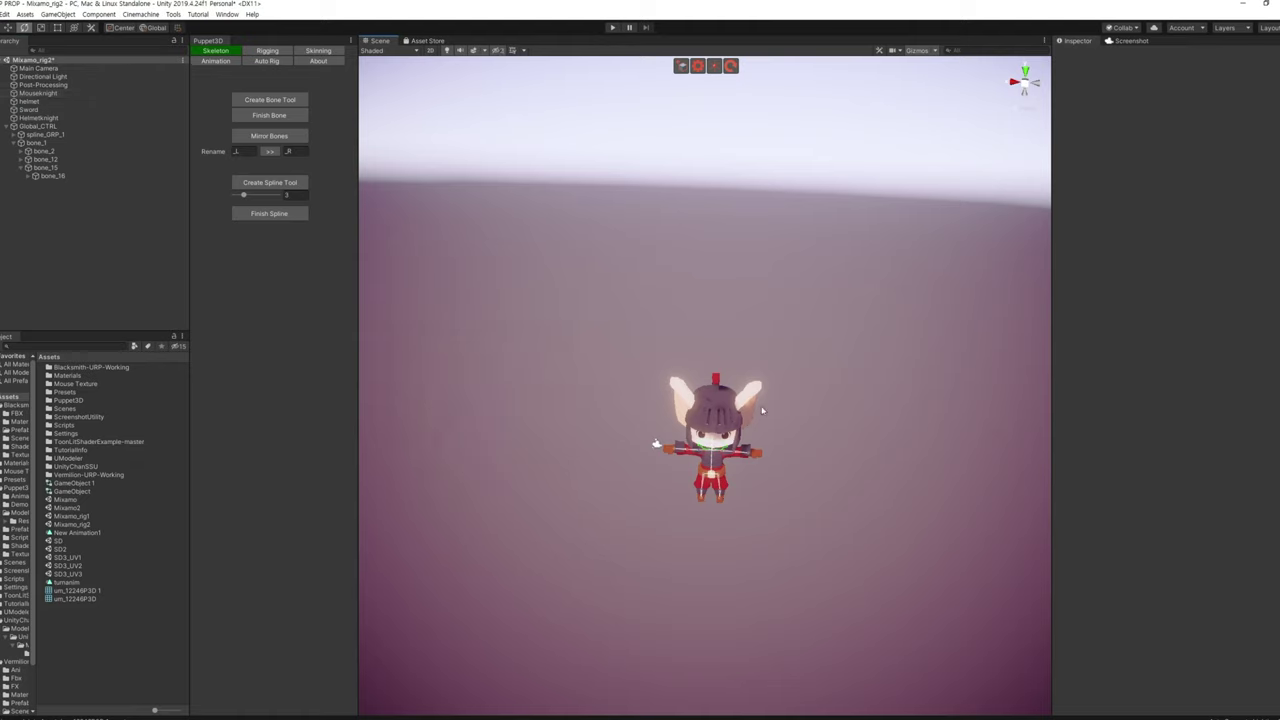
pyautogui.scroll(3, 795, 322)
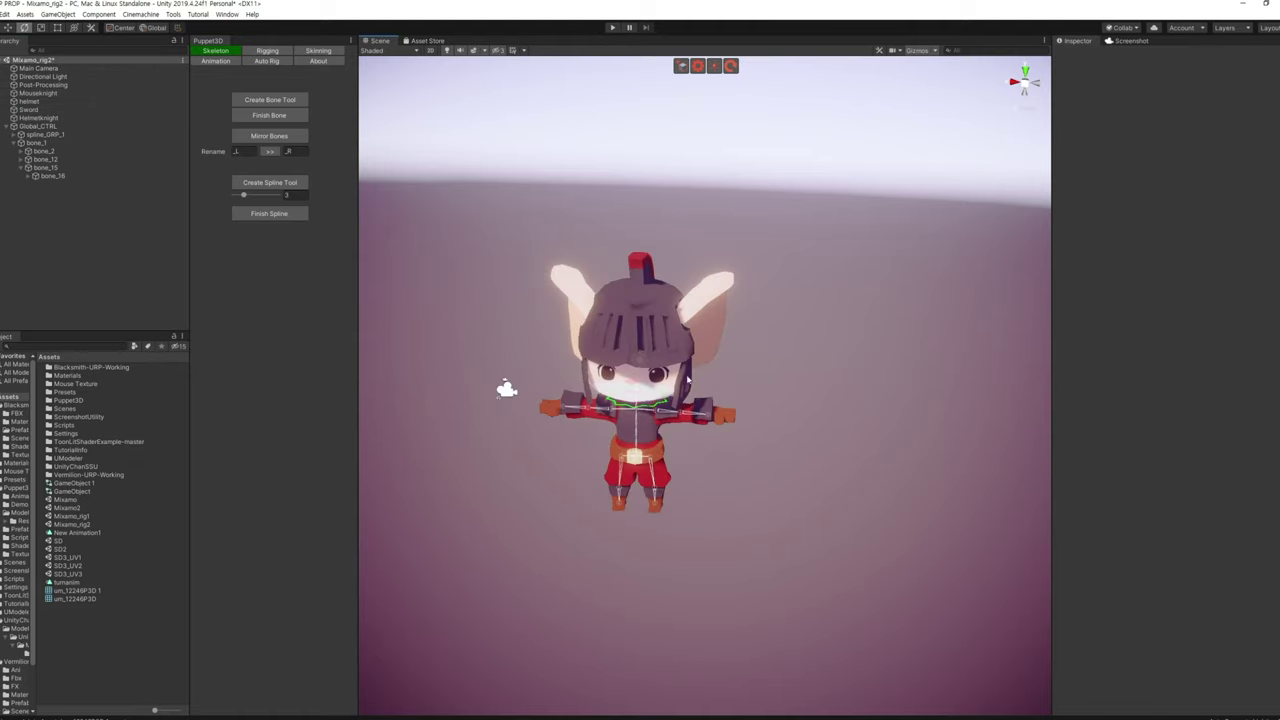
pyautogui.click(745, 390)
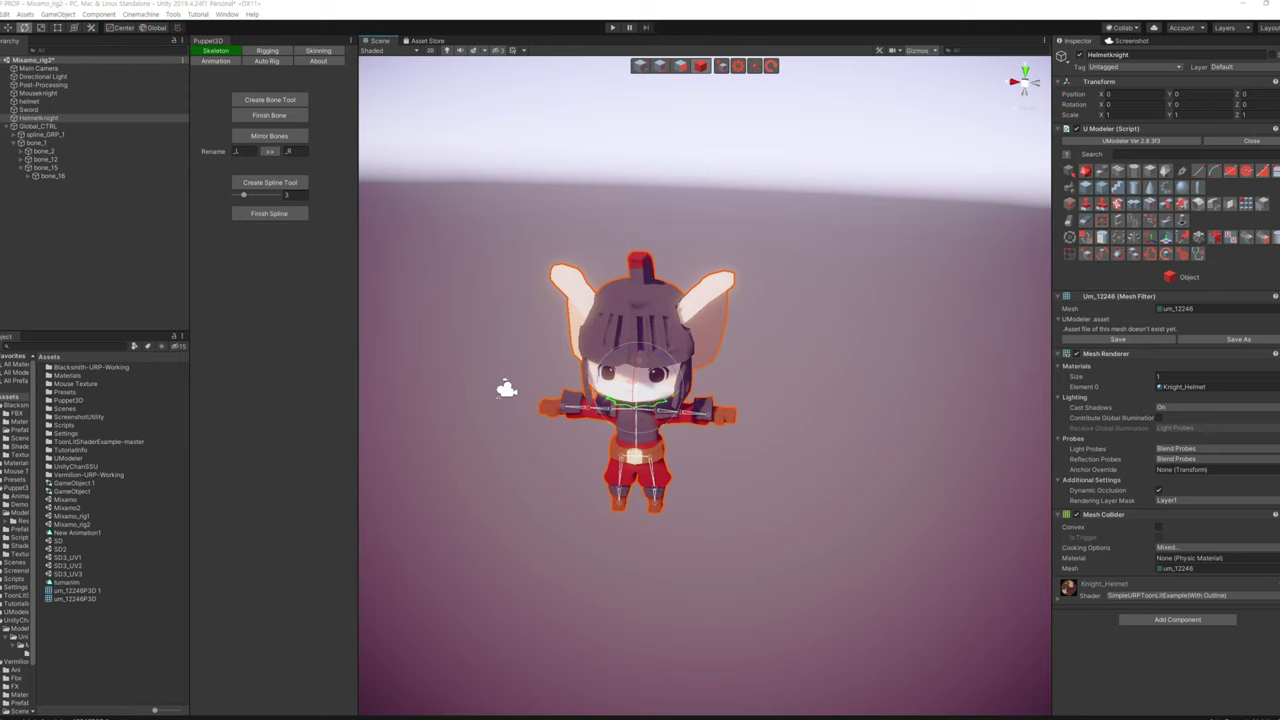
# Generate rig guides for the knight from the auto-rigging options
pyautogui.click(270, 61)
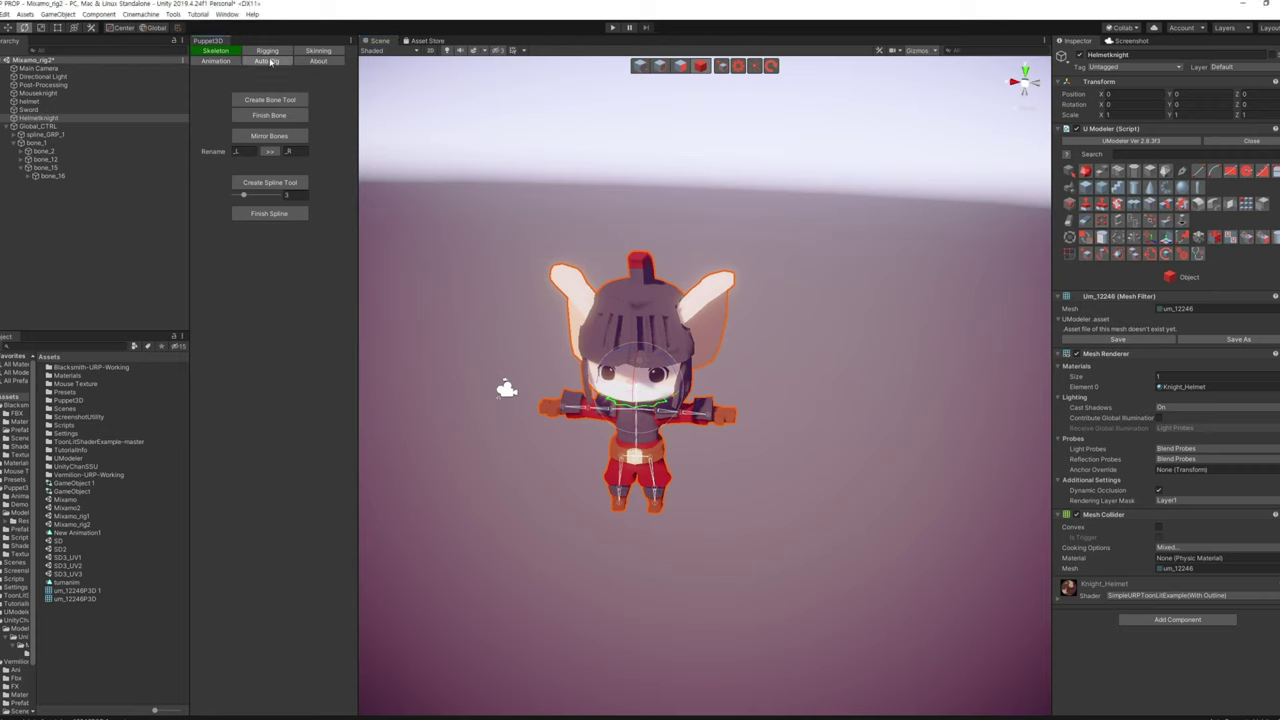
pyautogui.click(270, 104)
pyautogui.moveTo(548, 380); pyautogui.dragTo(622, 362, button='middle')
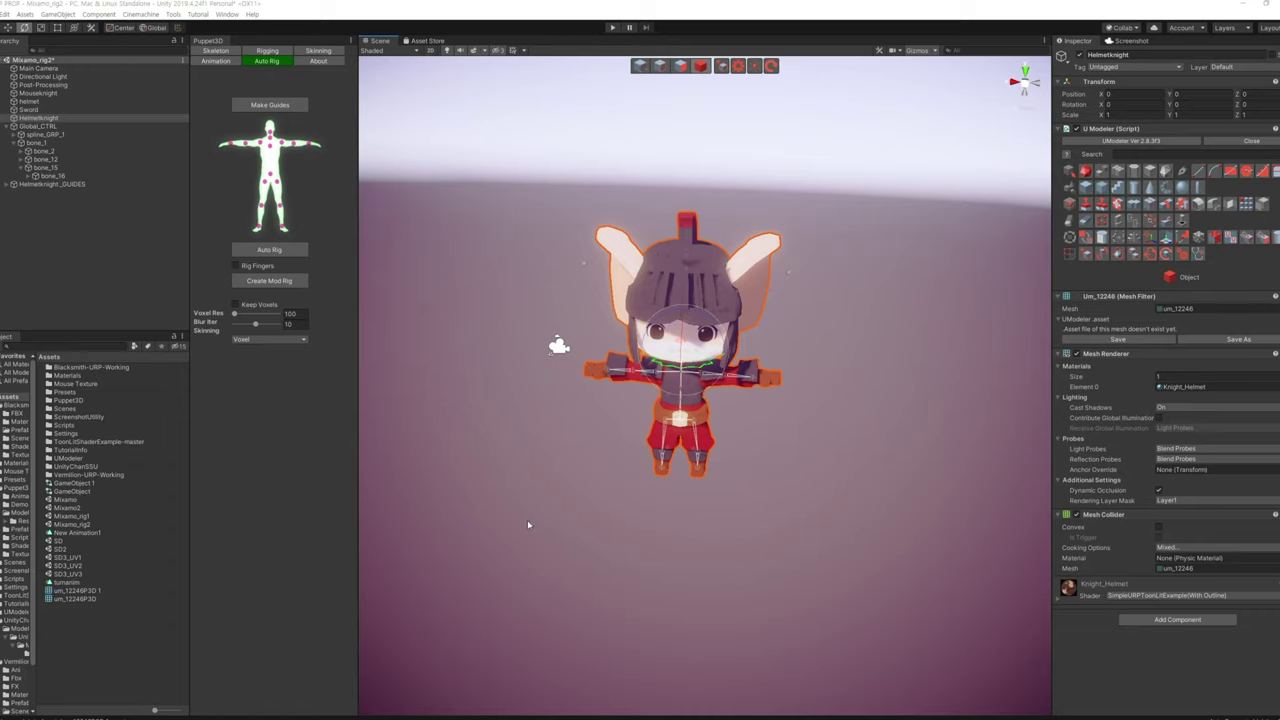
pyautogui.keyDown('alt'); pyautogui.moveTo(529, 524); pyautogui.dragTo(673, 533); pyautogui.keyUp('alt')
pyautogui.keyDown('alt'); pyautogui.moveTo(674, 557); pyautogui.dragTo(751, 521, button='right'); pyautogui.keyUp('alt')
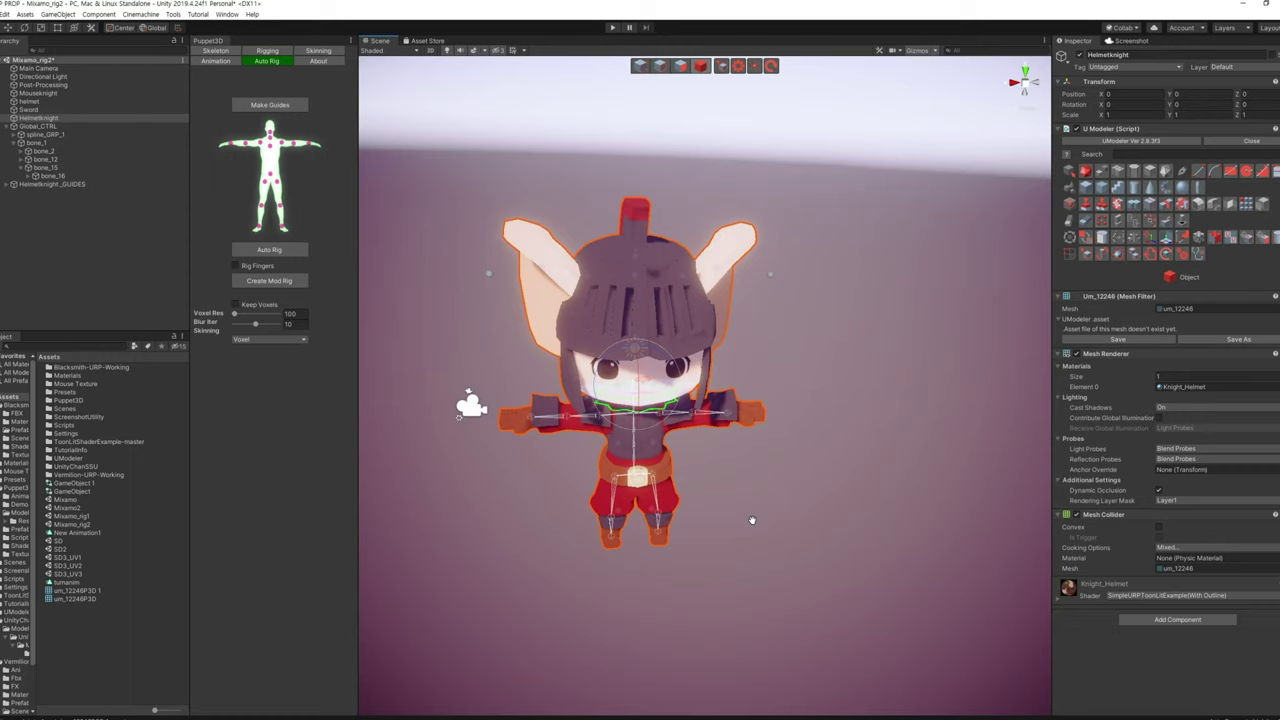
# Move the armR_guide from the helmet down to the shoulder line
pyautogui.click(8, 186)
pyautogui.click(43, 192)
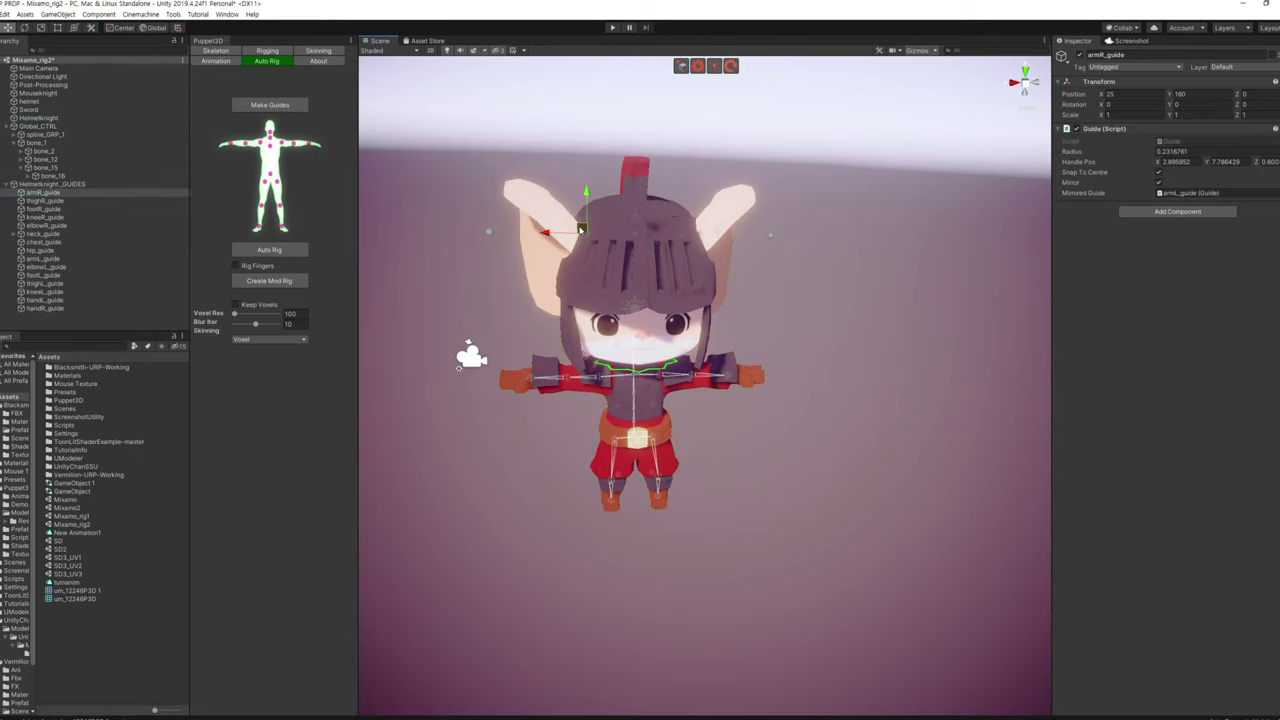
pyautogui.moveTo(580, 229); pyautogui.dragTo(600, 390)
pyautogui.scroll(2, 624, 398)
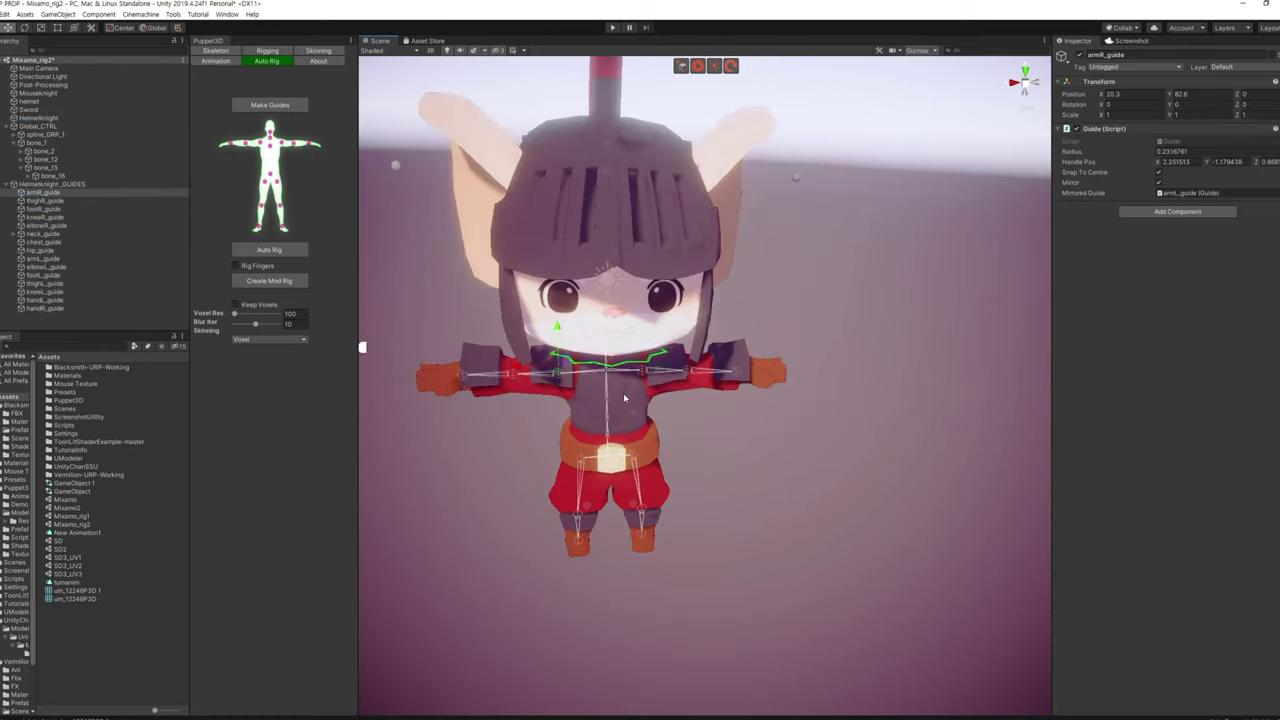
pyautogui.scroll(3, 624, 398)
pyautogui.scroll(2, 551, 423)
pyautogui.moveTo(517, 437)
pyautogui.keyDown('alt'); pyautogui.mouseDown()
pyautogui.moveTo(486, 480)
pyautogui.moveTo(454, 447)
pyautogui.moveTo(438, 453)
pyautogui.mouseUp(); pyautogui.keyUp('alt')
pyautogui.keyDown('alt'); pyautogui.moveTo(438, 253); pyautogui.dragTo(487, 293); pyautogui.keyUp('alt')
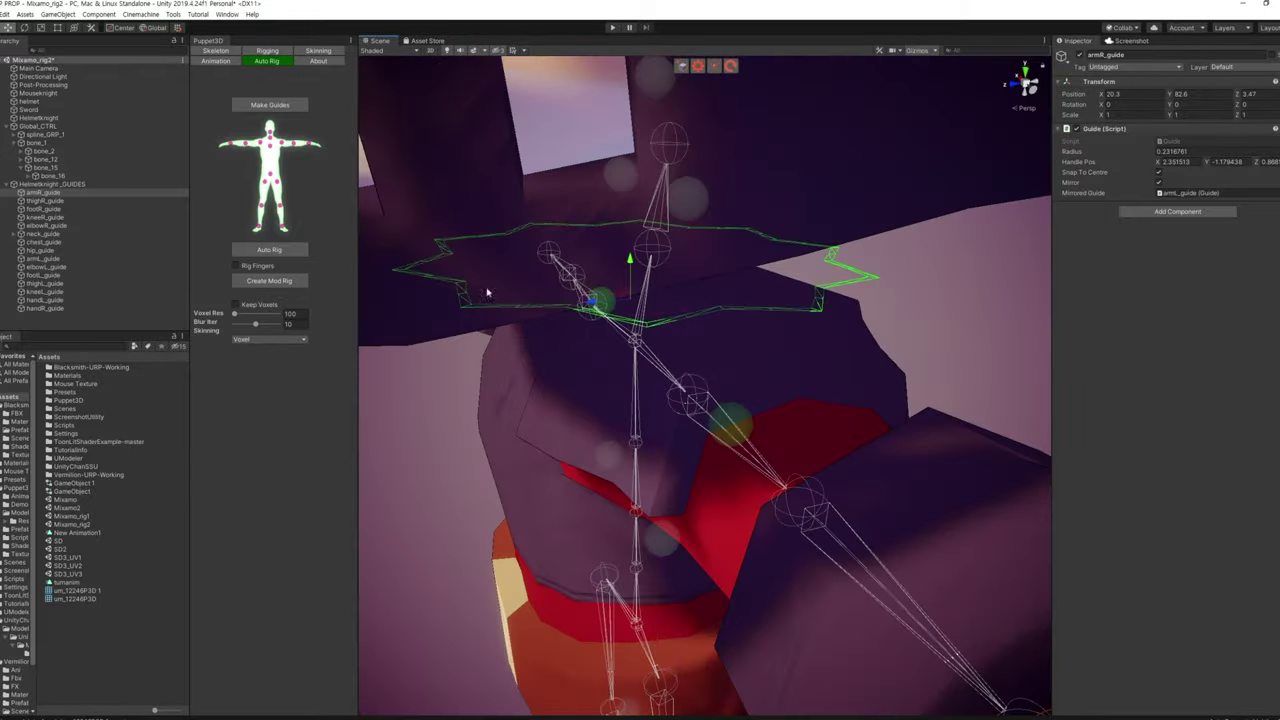
pyautogui.keyDown('alt'); pyautogui.moveTo(634, 305); pyautogui.dragTo(851, 331); pyautogui.keyUp('alt')
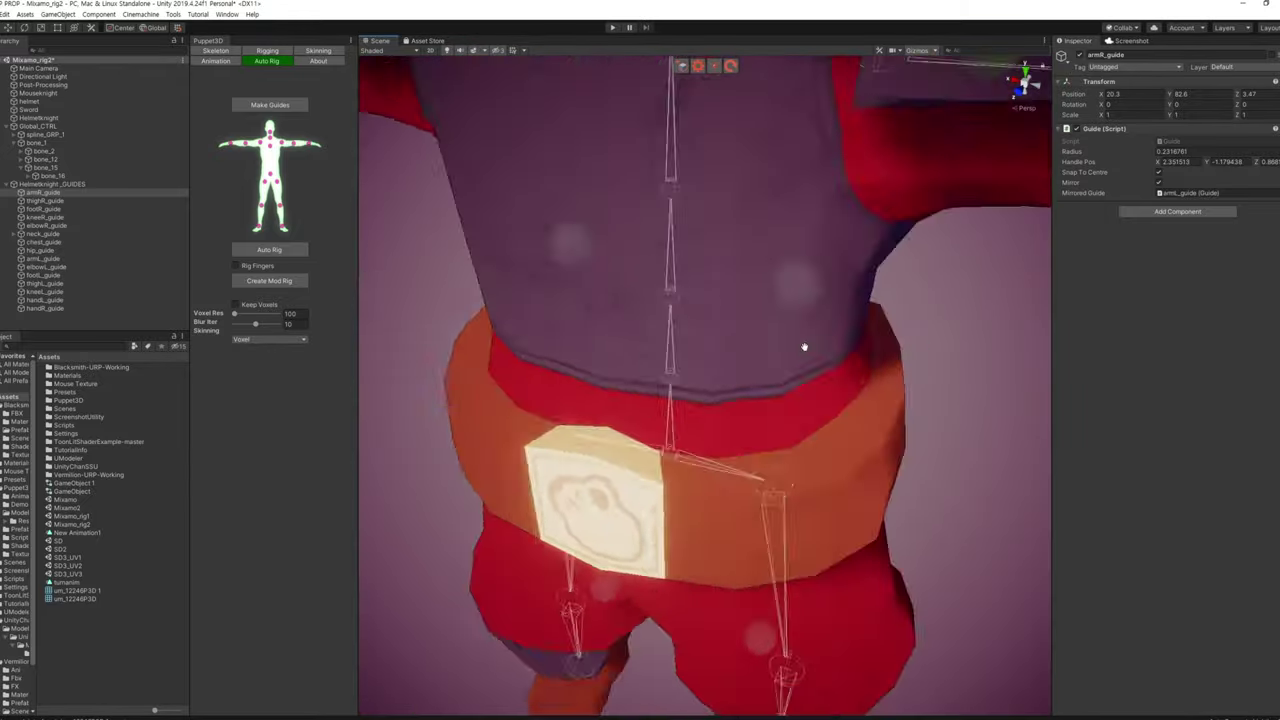
pyautogui.scroll(3, 851, 331)
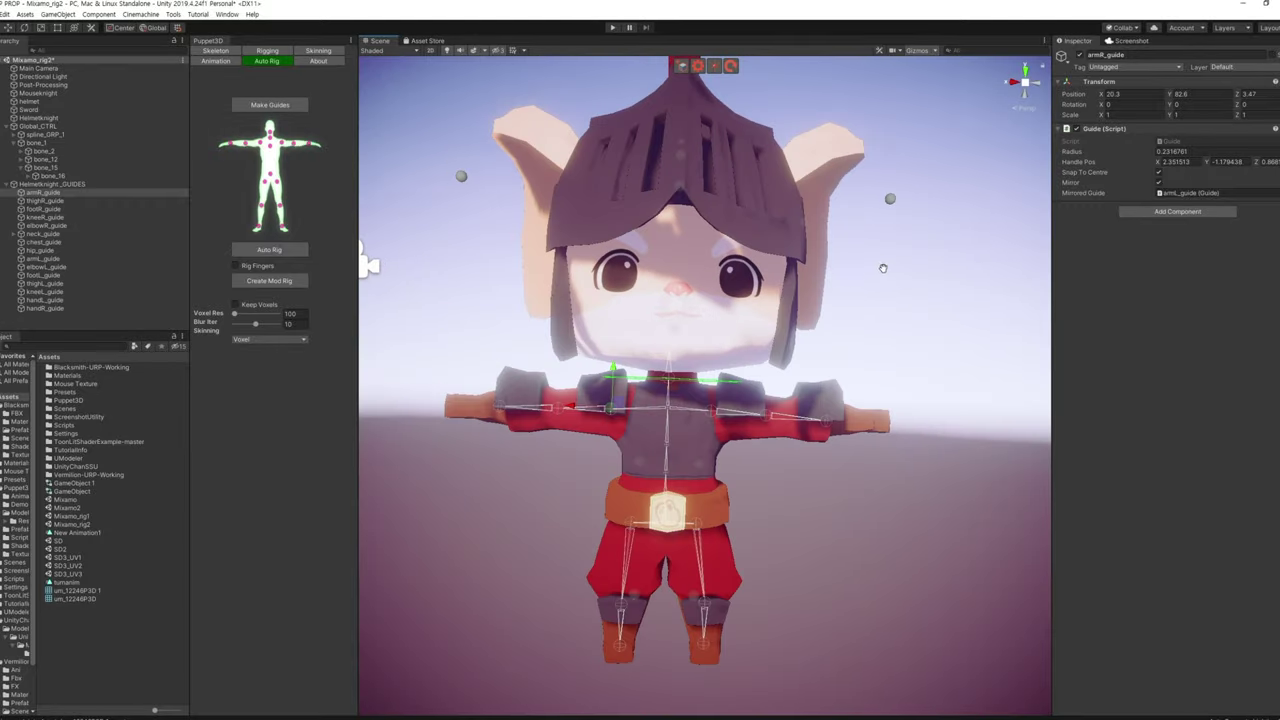
# Reposition the elbowR_guide toward the knight's right arm
pyautogui.click(44, 208)
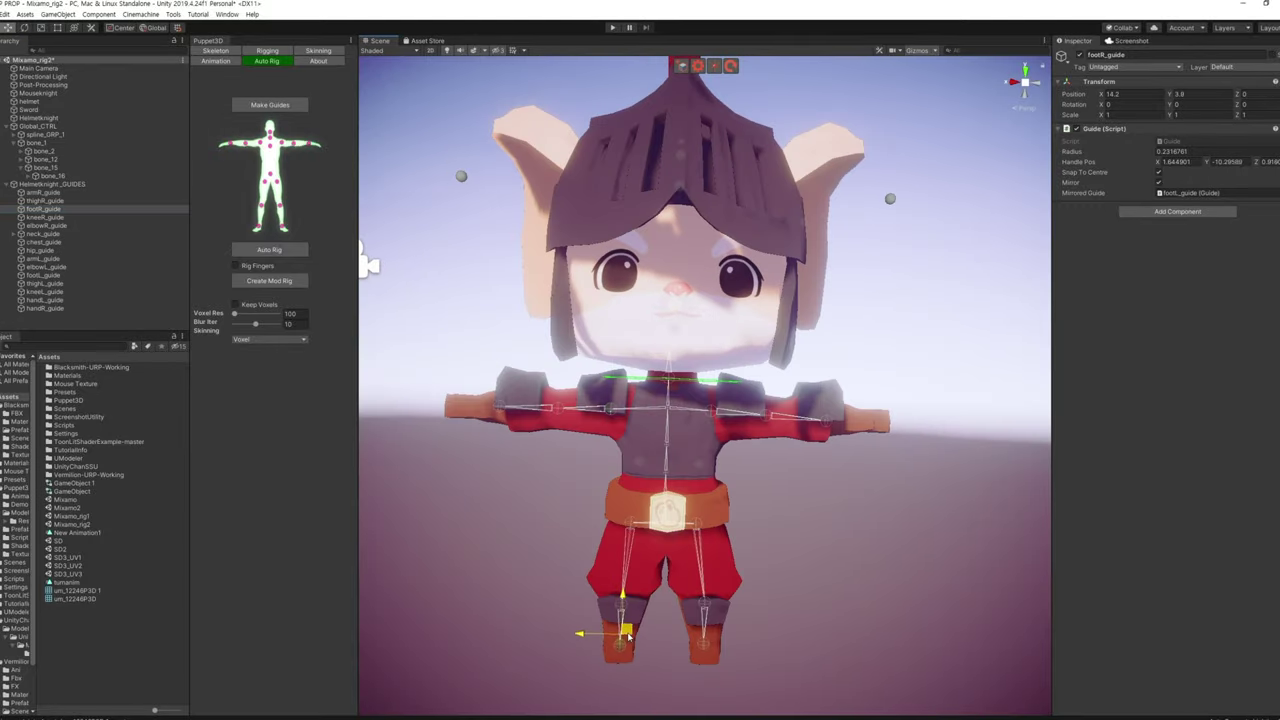
pyautogui.click(617, 443)
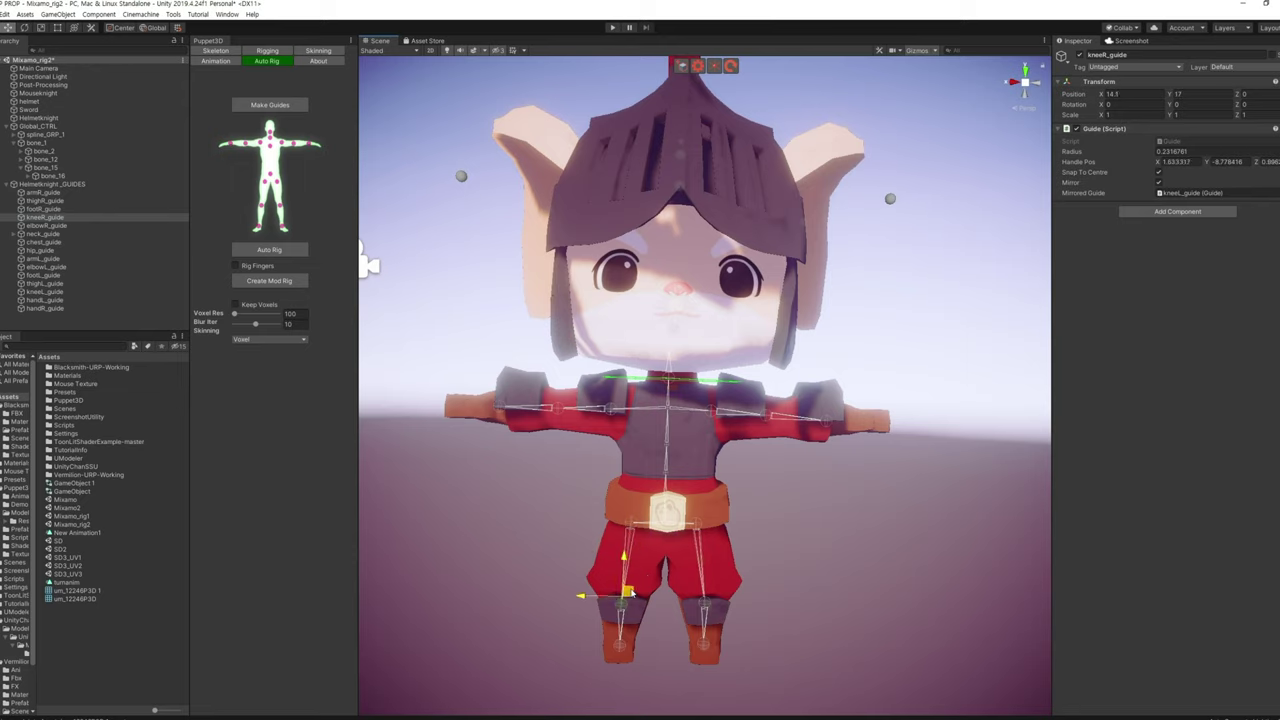
pyautogui.press('Down')
pyautogui.moveTo(535, 185); pyautogui.dragTo(582, 437)
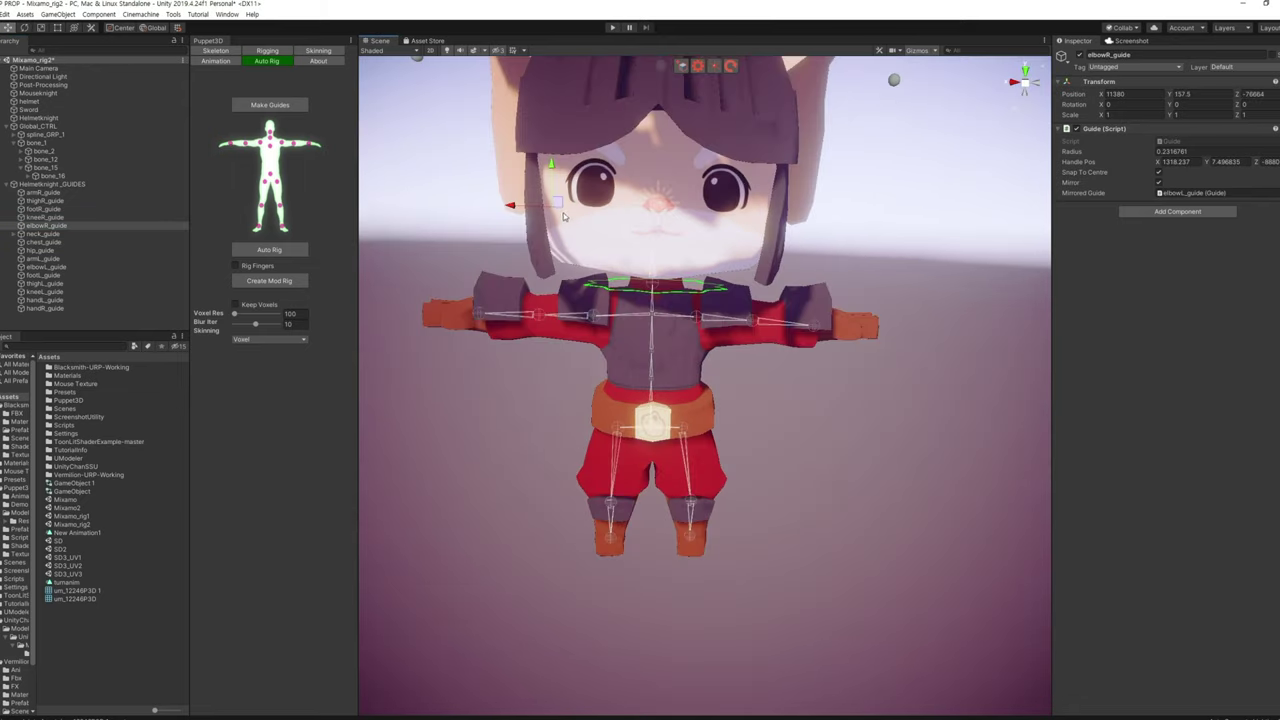
pyautogui.moveTo(556, 208); pyautogui.dragTo(520, 300)
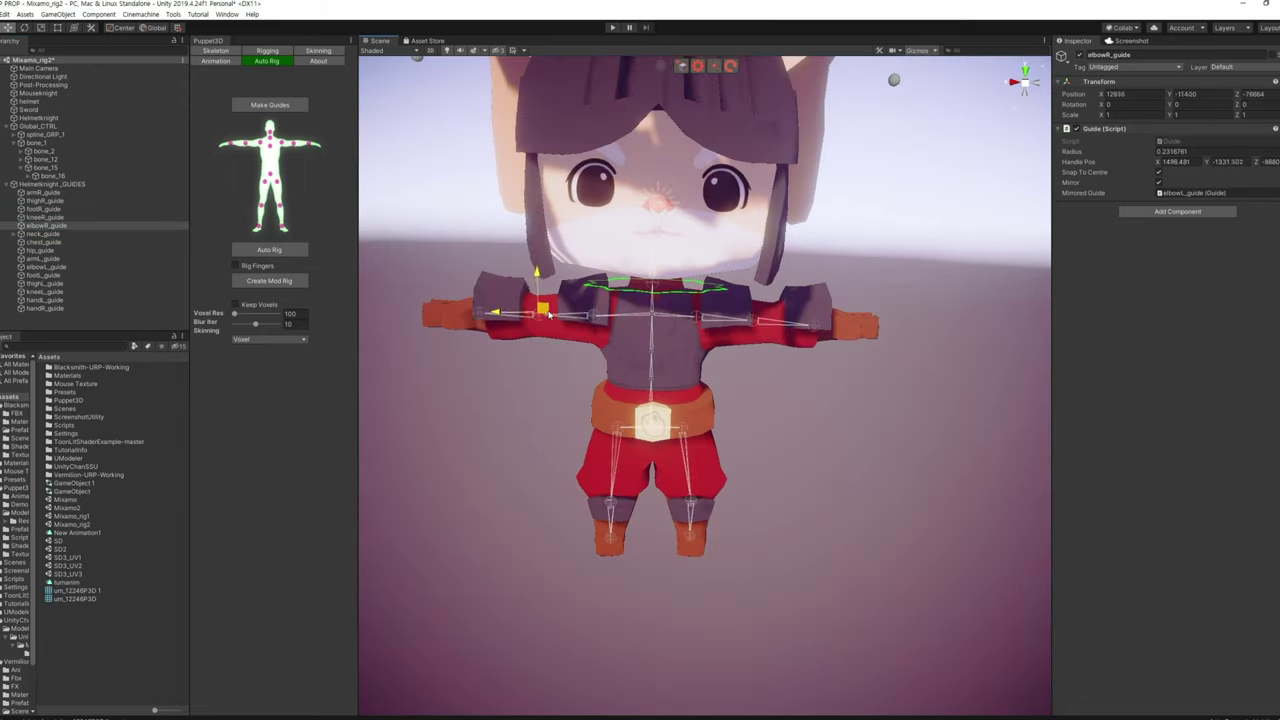
pyautogui.moveTo(646, 406)
pyautogui.keyDown('alt'); pyautogui.mouseDown()
pyautogui.moveTo(619, 326)
pyautogui.moveTo(671, 586)
pyautogui.mouseUp(); pyautogui.keyUp('alt')
pyautogui.scroll(-5, 671, 586)
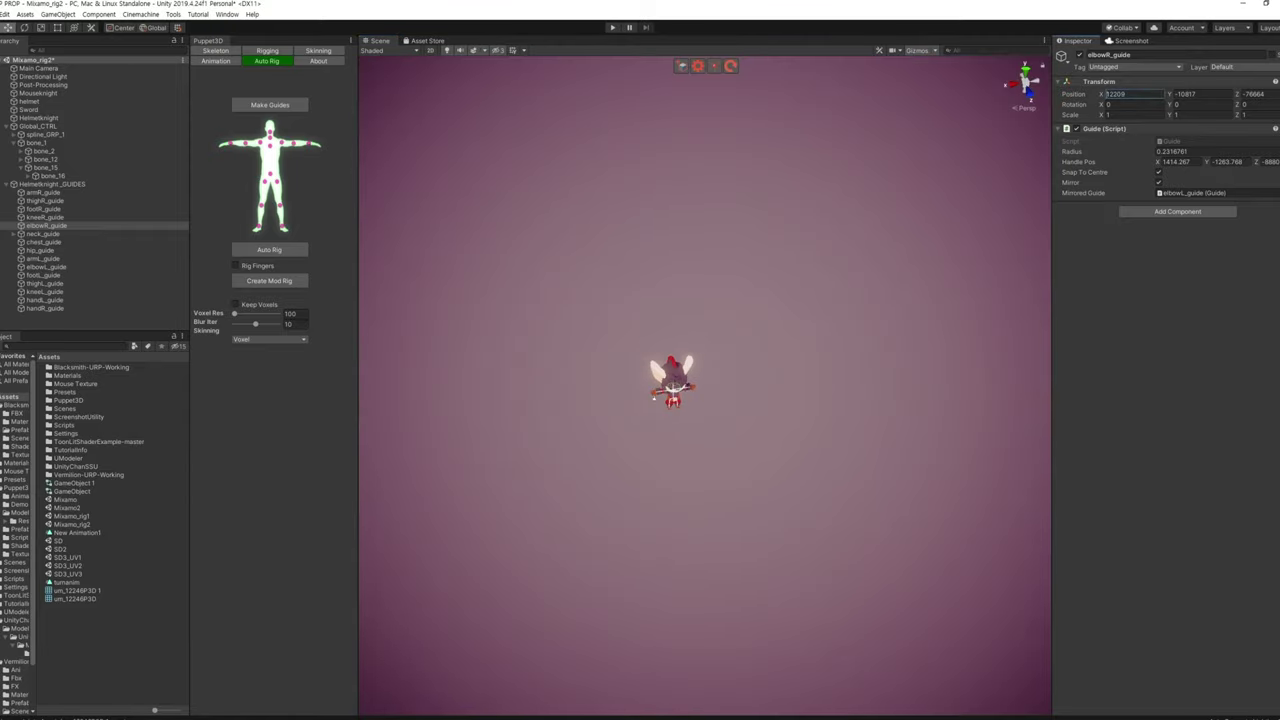
# Zero the elbowR_guide's position fields and move it up onto the knight's arm
pyautogui.doubleClick(1195, 93)
pyautogui.write('0')
pyautogui.press('Tab')
pyautogui.write('0')
pyautogui.press('Return')
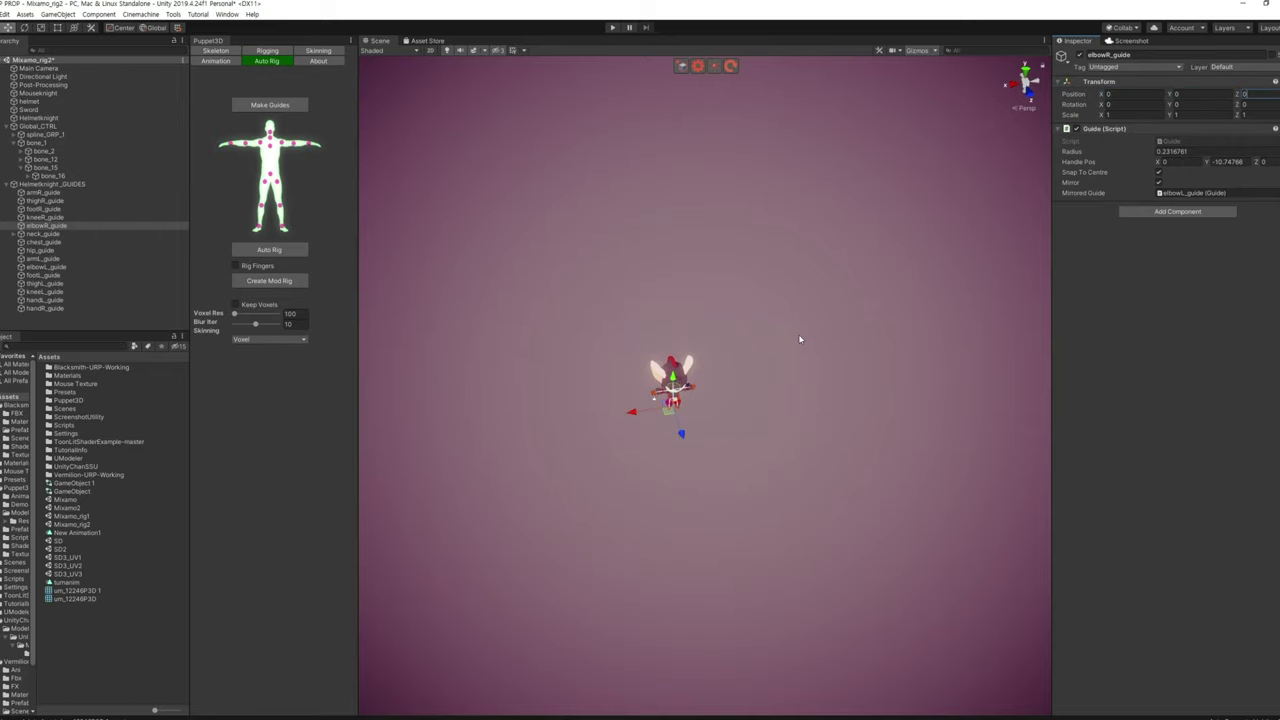
pyautogui.scroll(5, 786, 346)
pyautogui.keyDown('alt'); pyautogui.moveTo(786, 346); pyautogui.dragTo(701, 414); pyautogui.keyUp('alt')
pyautogui.moveTo(716, 470); pyautogui.dragTo(640, 400)
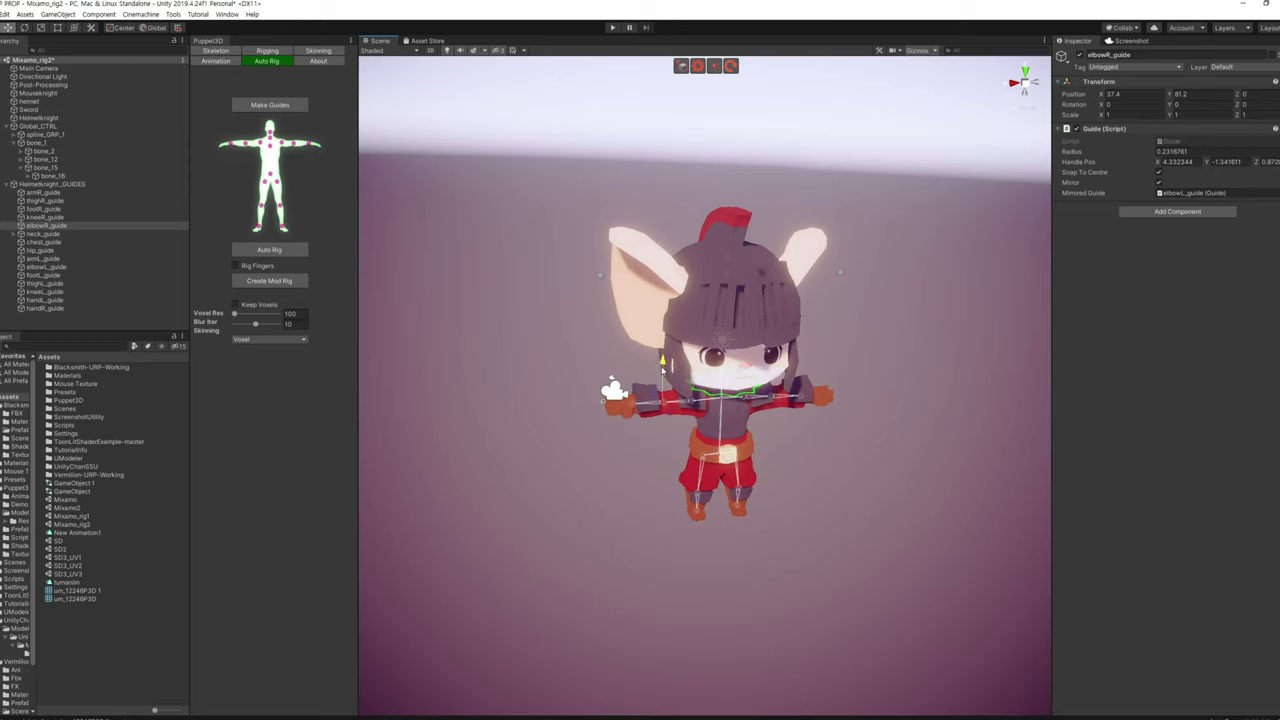
pyautogui.moveTo(663, 370)
pyautogui.keyDown('alt'); pyautogui.mouseDown()
pyautogui.moveTo(834, 474)
pyautogui.moveTo(659, 430)
pyautogui.mouseUp(); pyautogui.keyUp('alt')
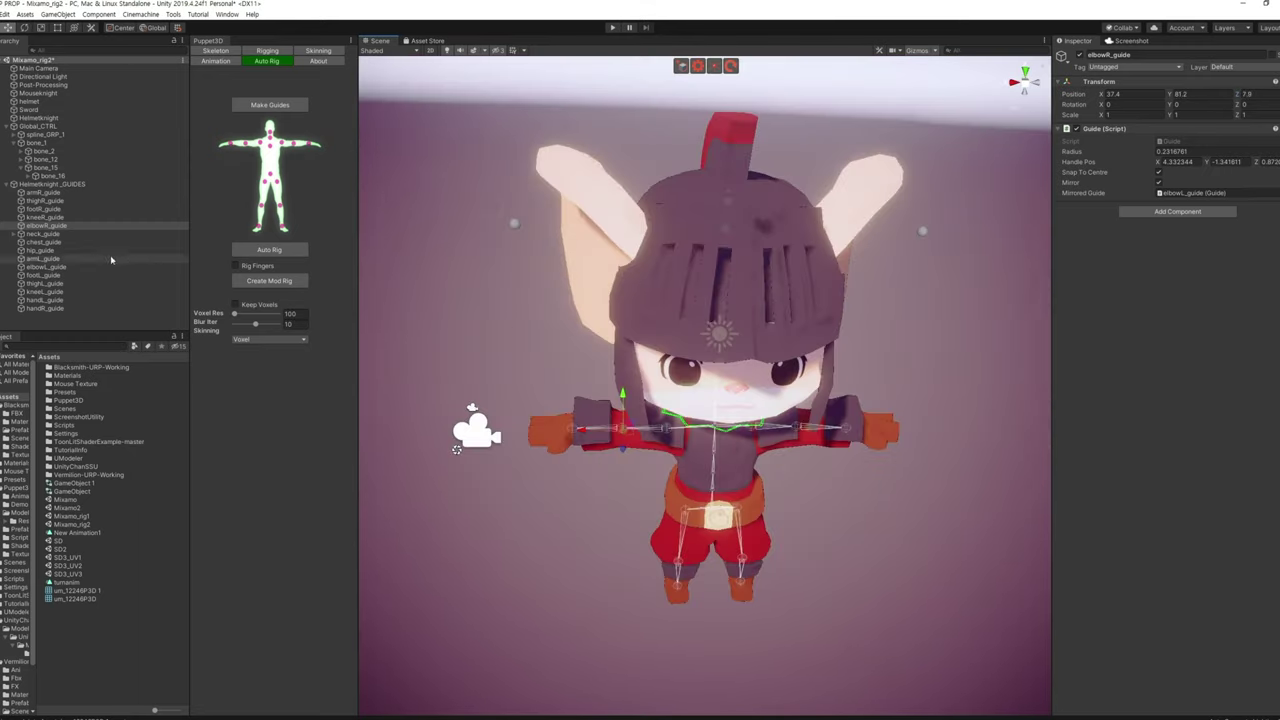
# Check the armR and right thigh guides from several angles, then frame the knight
pyautogui.click(83, 192)
pyautogui.press('f')
pyautogui.keyDown('alt'); pyautogui.moveTo(766, 474); pyautogui.dragTo(815, 490); pyautogui.keyUp('alt')
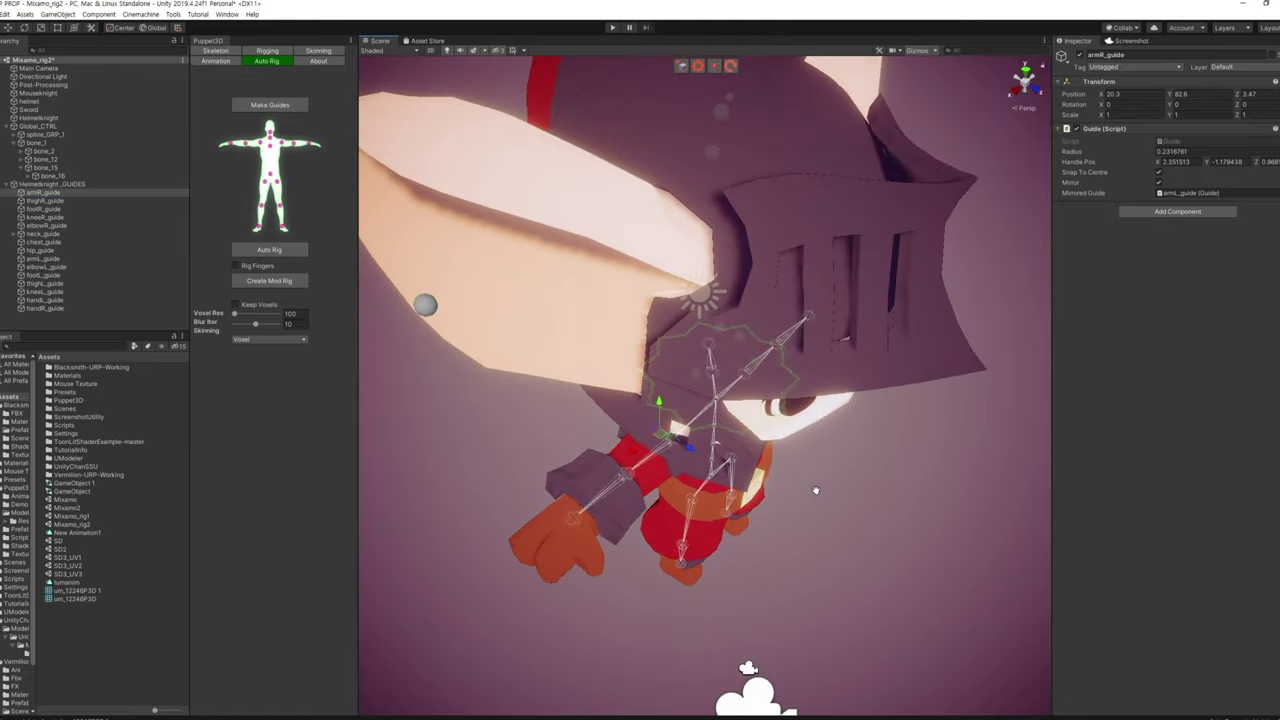
pyautogui.moveTo(748, 668)
pyautogui.keyDown('alt'); pyautogui.mouseDown()
pyautogui.moveTo(643, 309)
pyautogui.moveTo(678, 341)
pyautogui.mouseUp(); pyautogui.keyUp('alt')
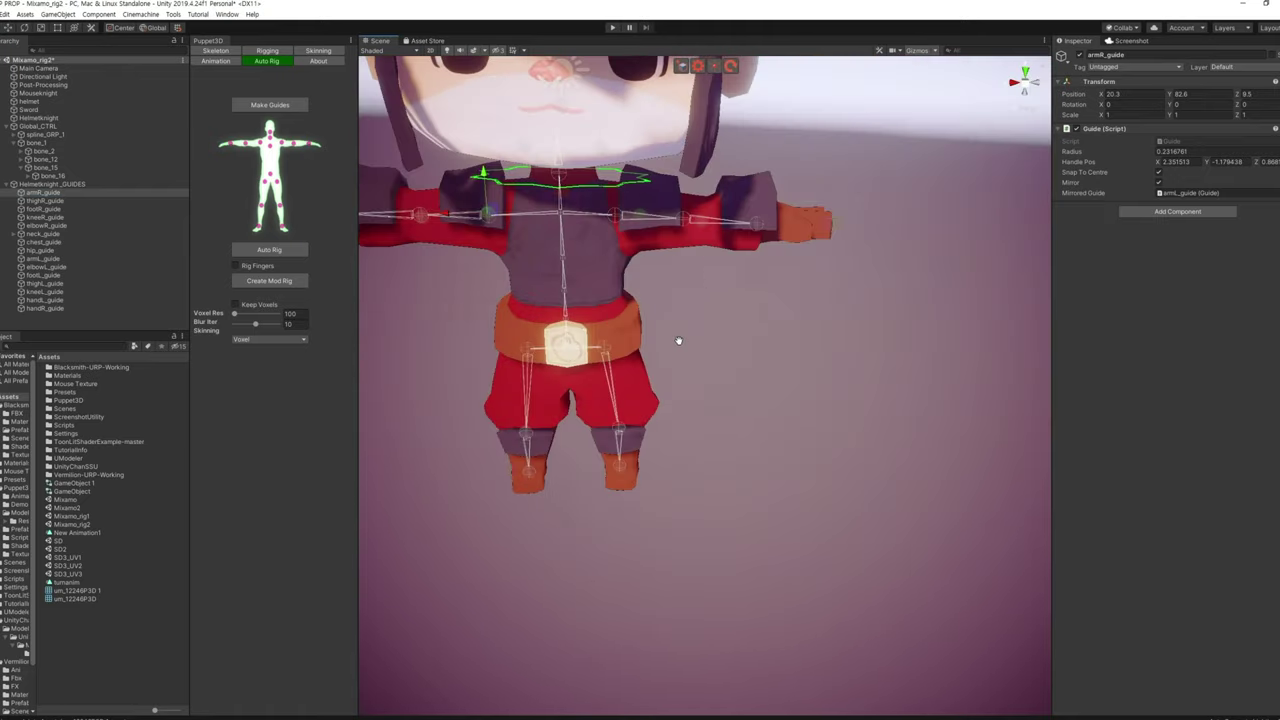
pyautogui.click(499, 220)
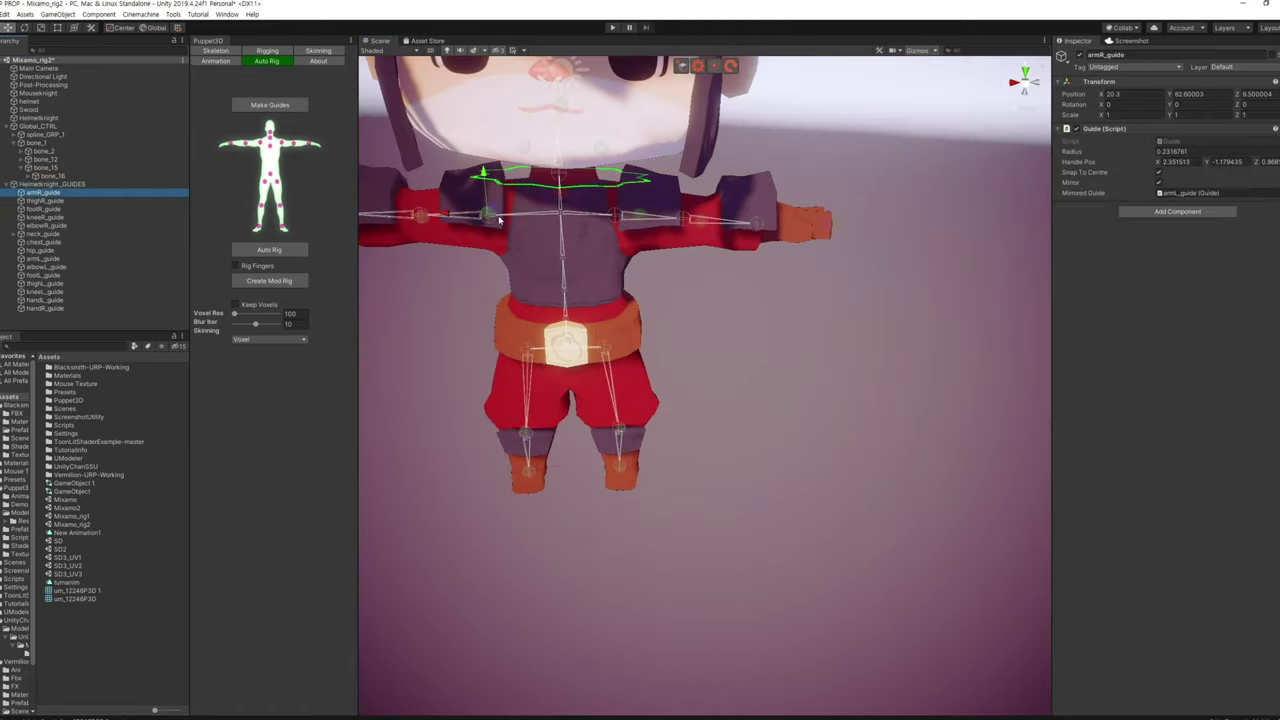
pyautogui.keyDown('alt'); pyautogui.moveTo(499, 214); pyautogui.dragTo(419, 294); pyautogui.keyUp('alt')
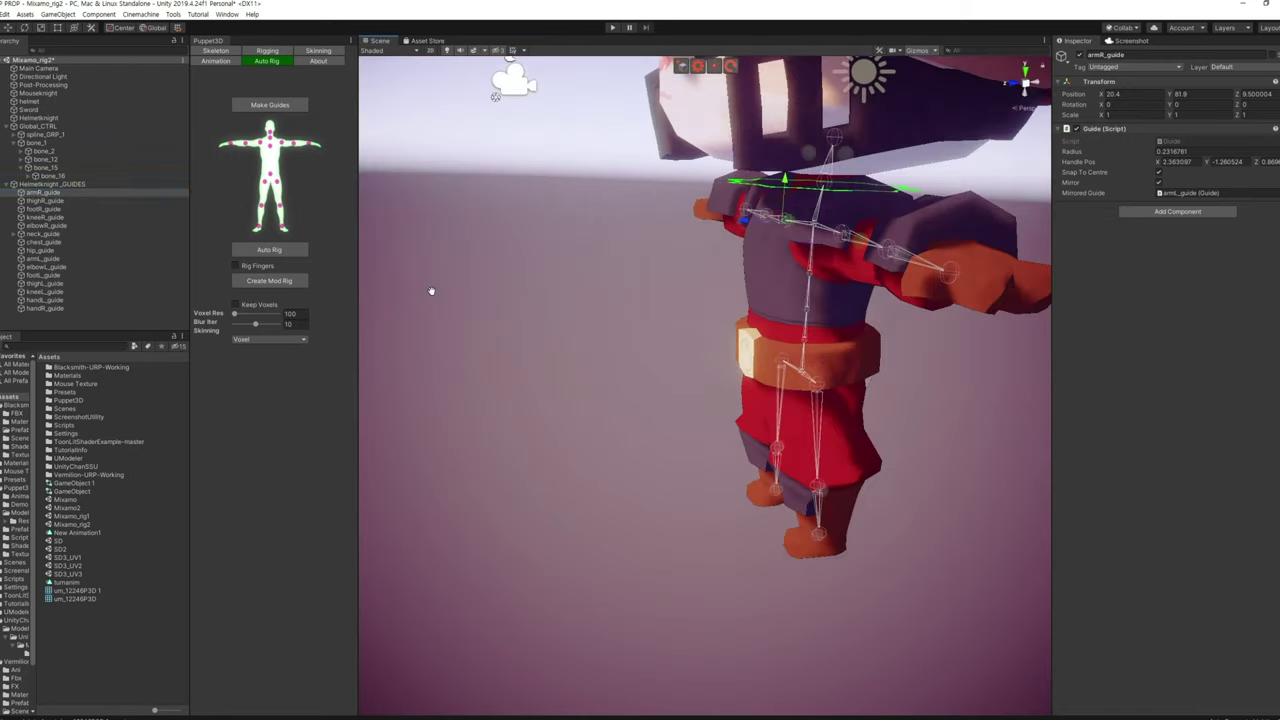
pyautogui.click(44, 200)
pyautogui.keyDown('alt'); pyautogui.moveTo(600, 300); pyautogui.dragTo(752, 130); pyautogui.keyUp('alt')
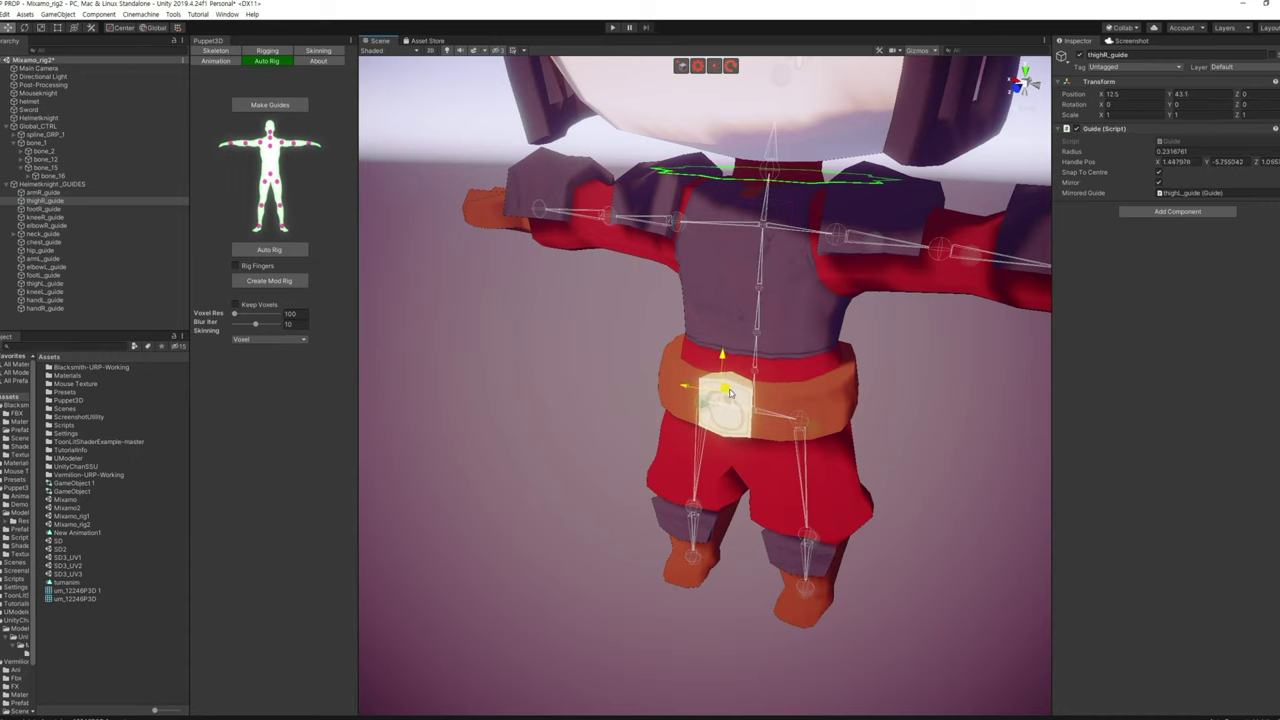
pyautogui.moveTo(731, 393)
pyautogui.keyDown('alt'); pyautogui.mouseDown()
pyautogui.moveTo(865, 414)
pyautogui.moveTo(217, 262)
pyautogui.mouseUp(); pyautogui.keyUp('alt')
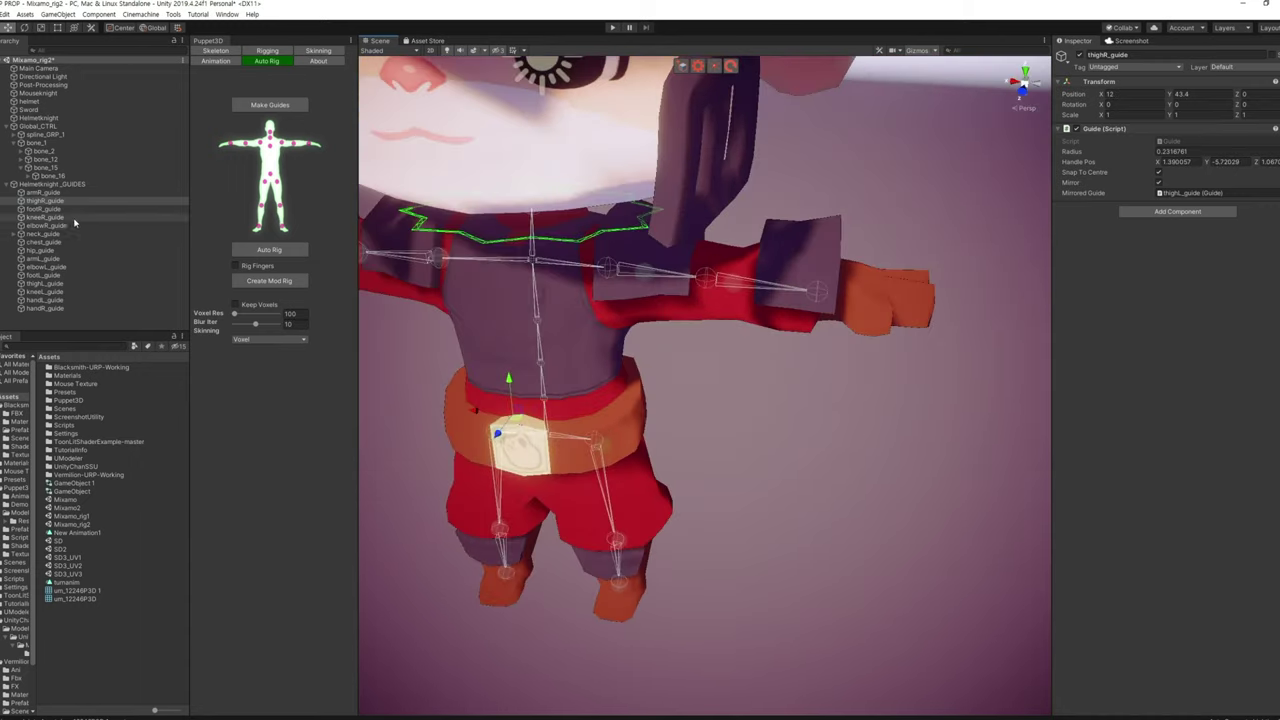
pyautogui.doubleClick(61, 243)
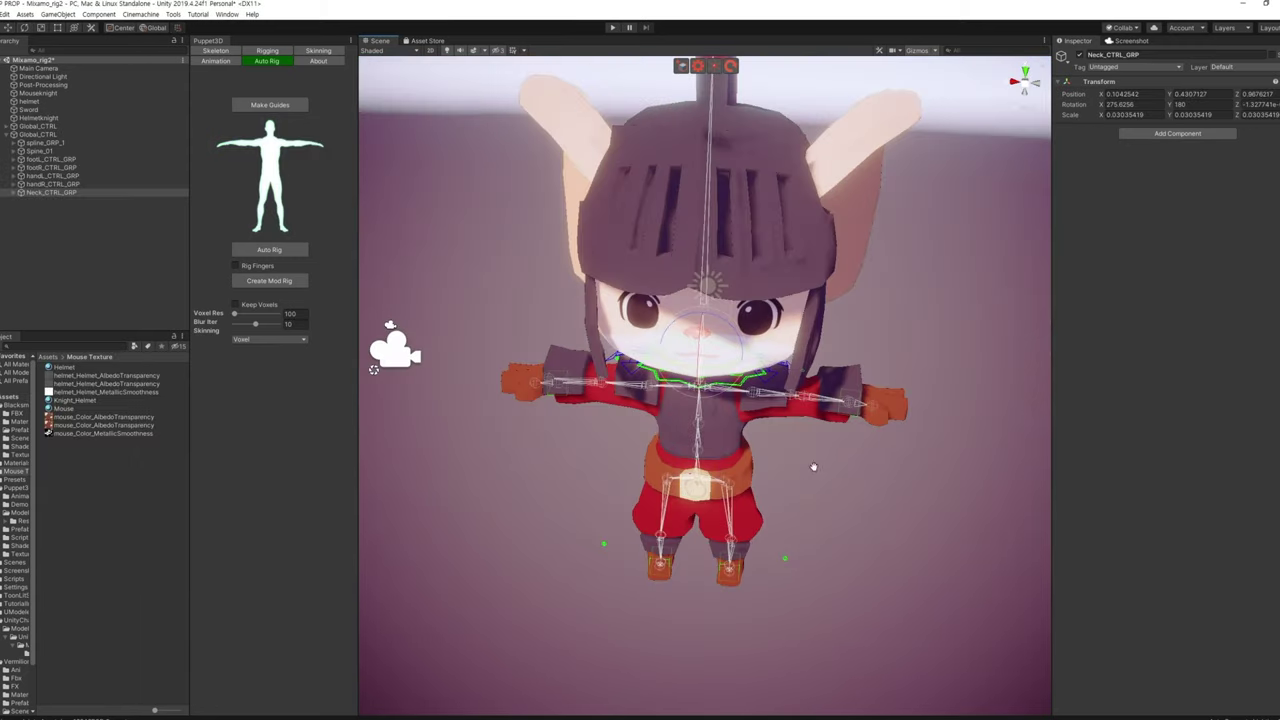
# Lift the right foot control to raise the leg, then browse the other control groups
pyautogui.press('Up')
pyautogui.press('Up')
pyautogui.press('Up')
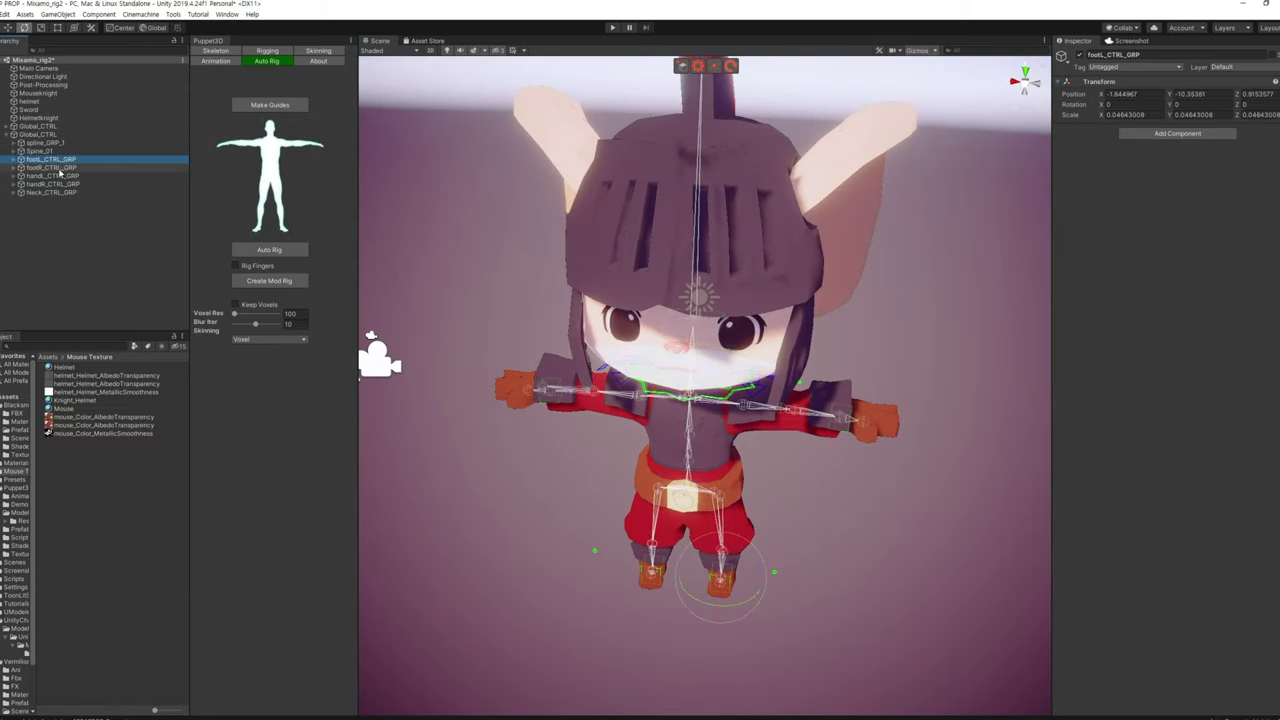
pyautogui.moveTo(658, 548)
pyautogui.mouseDown()
pyautogui.moveTo(657, 526)
pyautogui.moveTo(644, 588)
pyautogui.mouseUp()
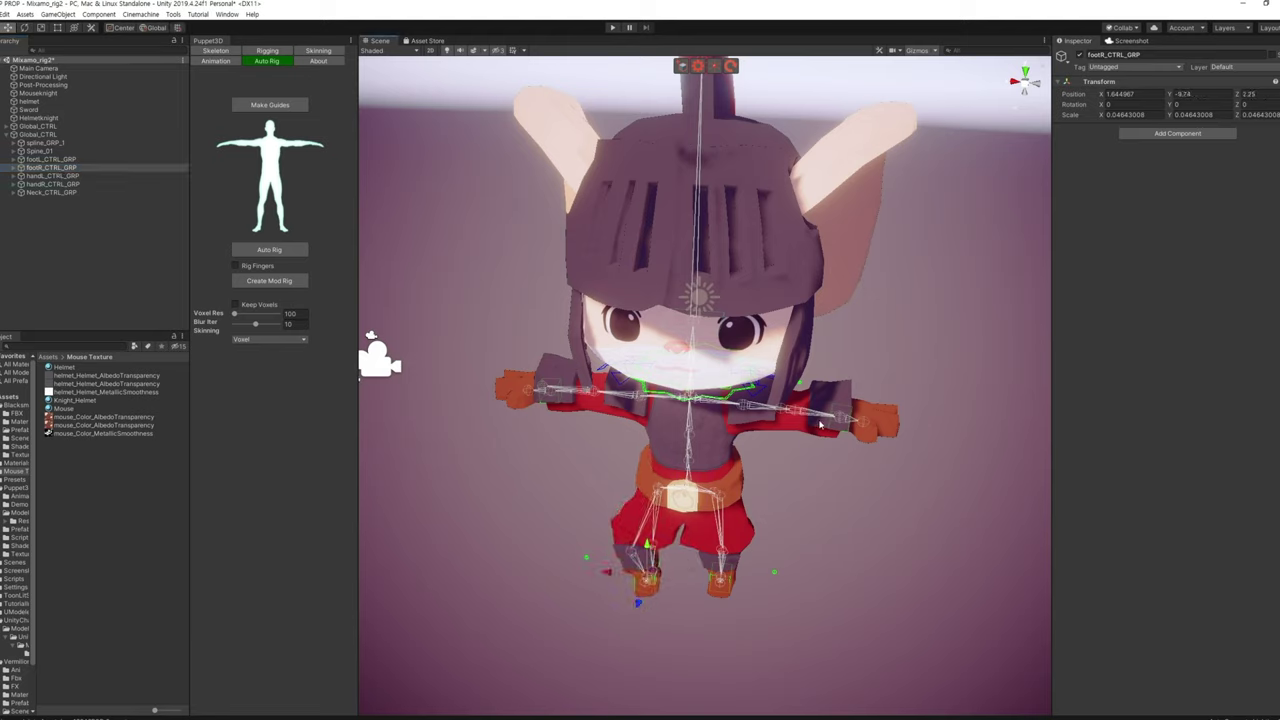
pyautogui.click(74, 168)
pyautogui.press('Up')
pyautogui.click(85, 185)
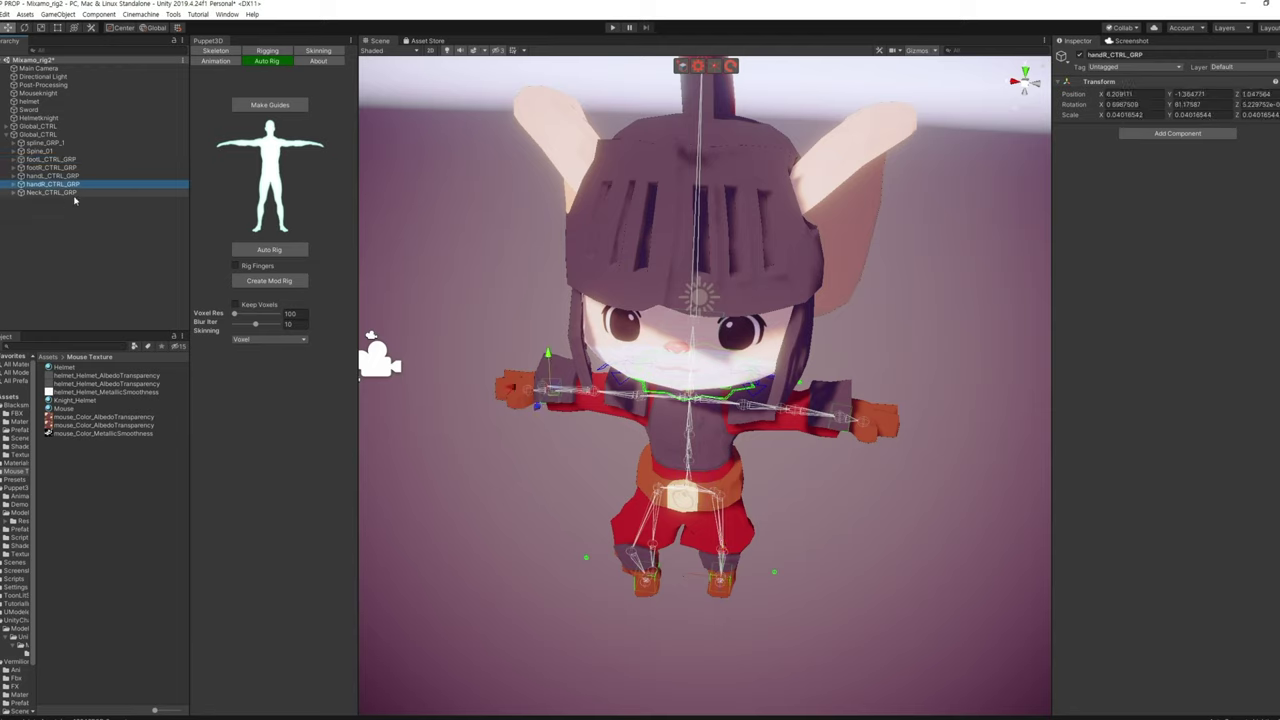
pyautogui.click(80, 192)
pyautogui.click(70, 176)
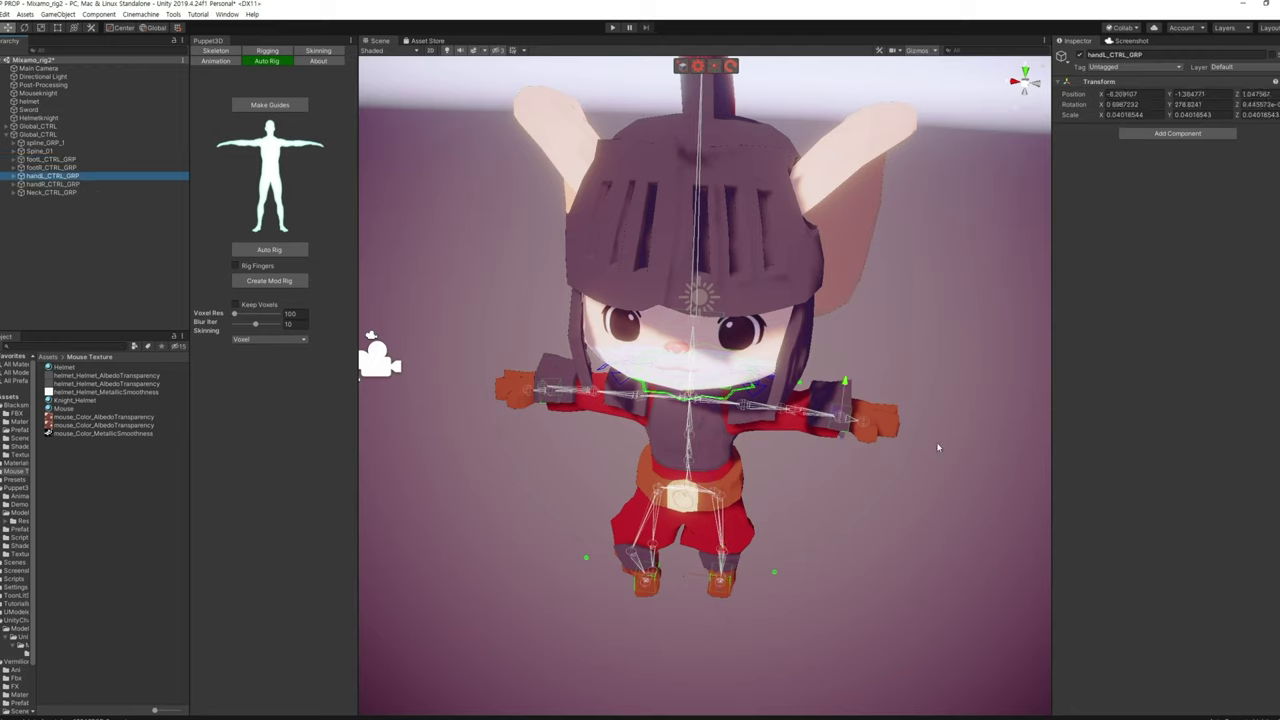
# Push the right foot IK control backward in depth
pyautogui.click(12, 177)
pyautogui.click(11, 201)
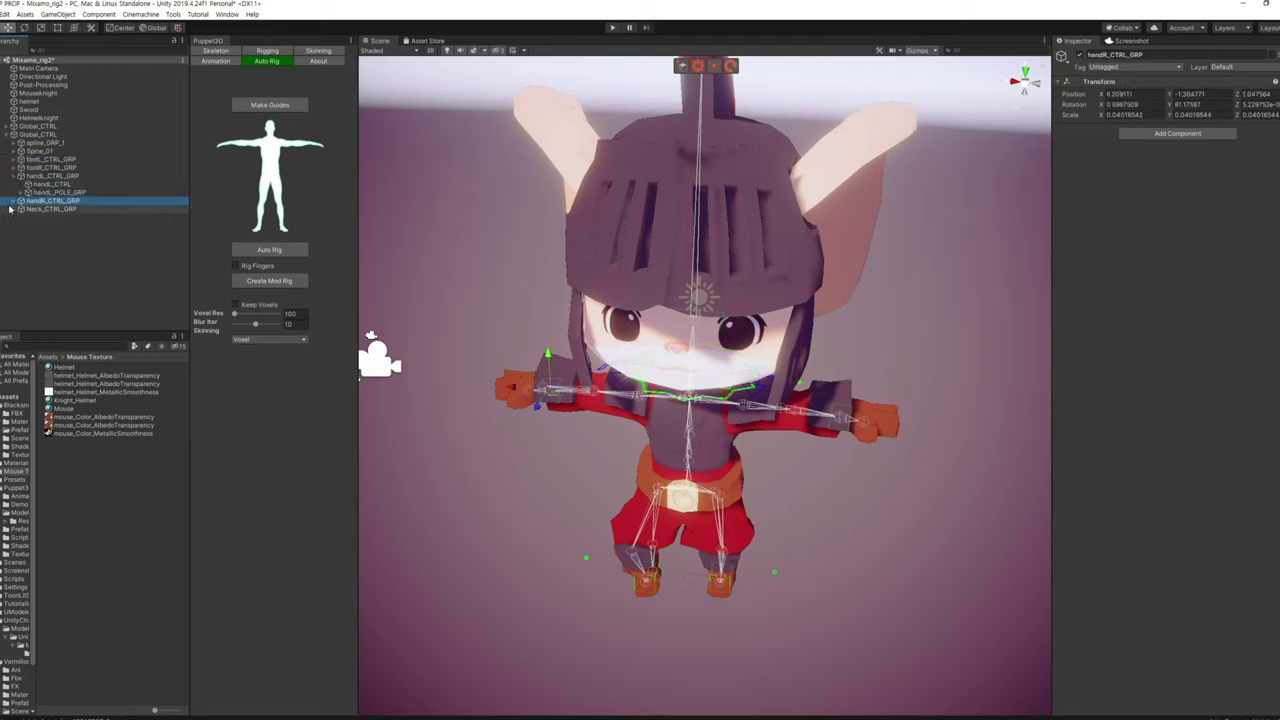
pyautogui.click(30, 209)
pyautogui.click(12, 167)
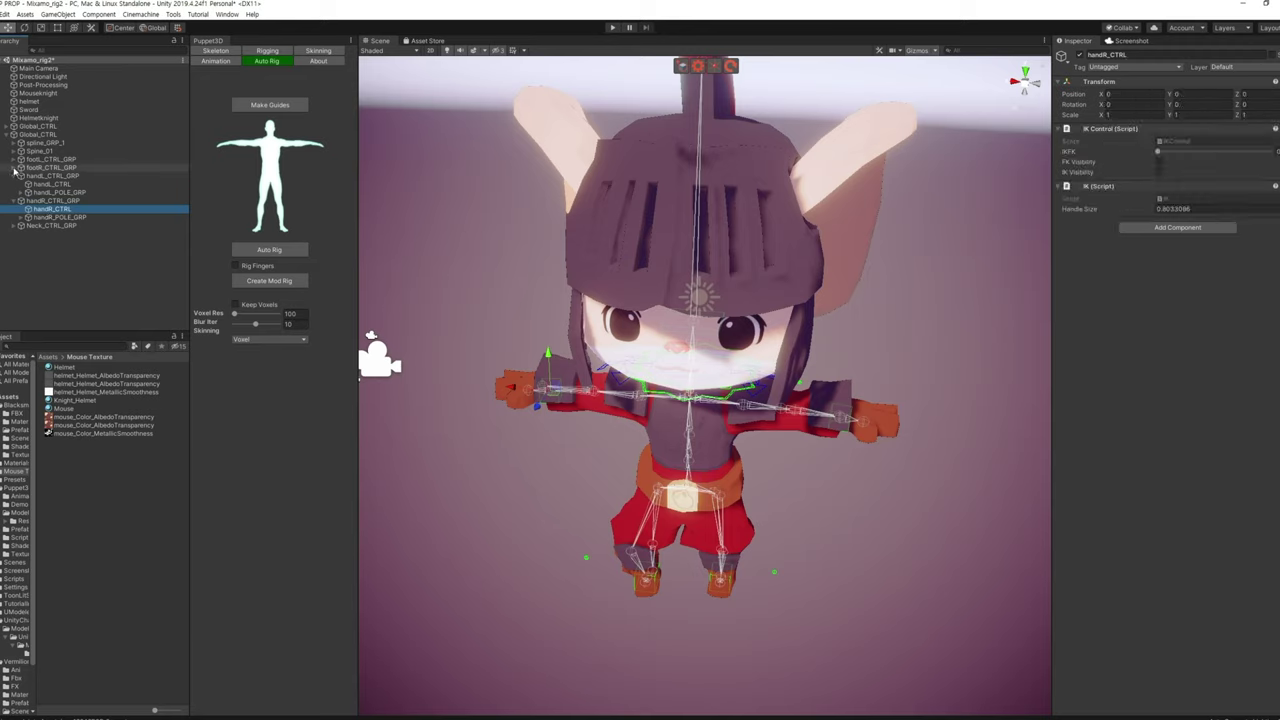
pyautogui.click(52, 176)
pyautogui.moveTo(638, 602); pyautogui.dragTo(642, 592)
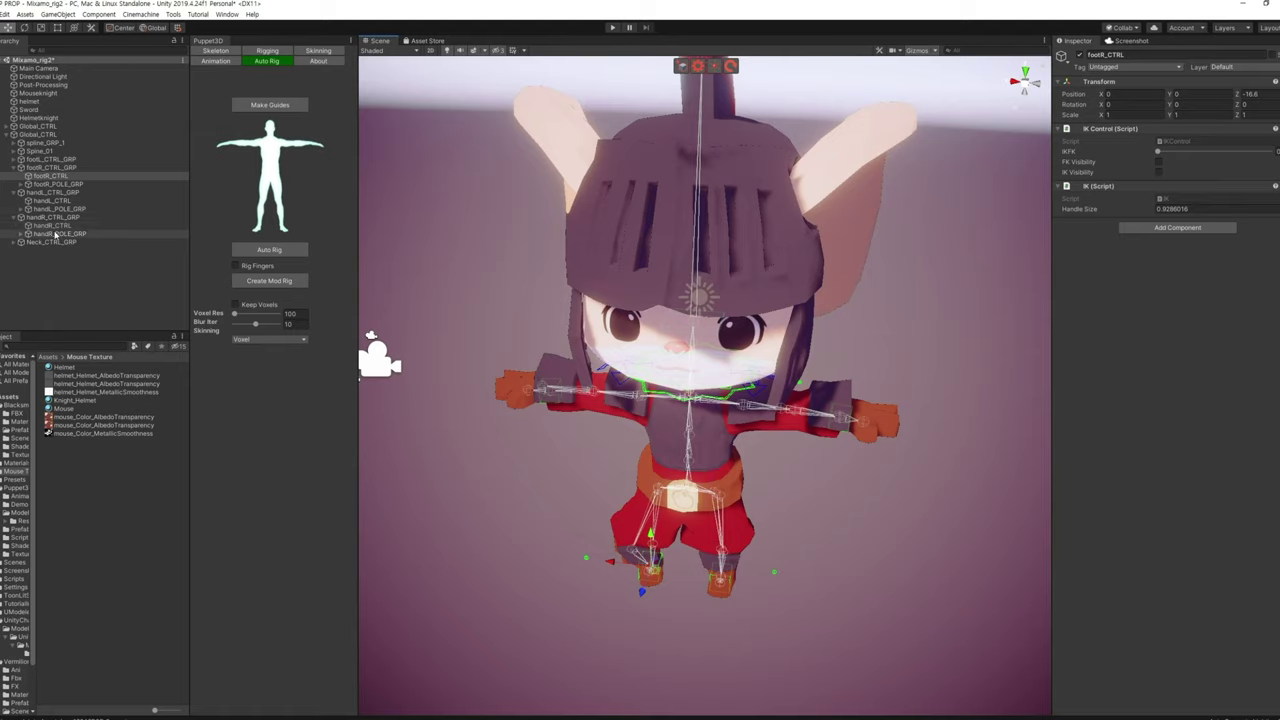
# Rotate the neck control group to turn the knight's head
pyautogui.click(50, 242)
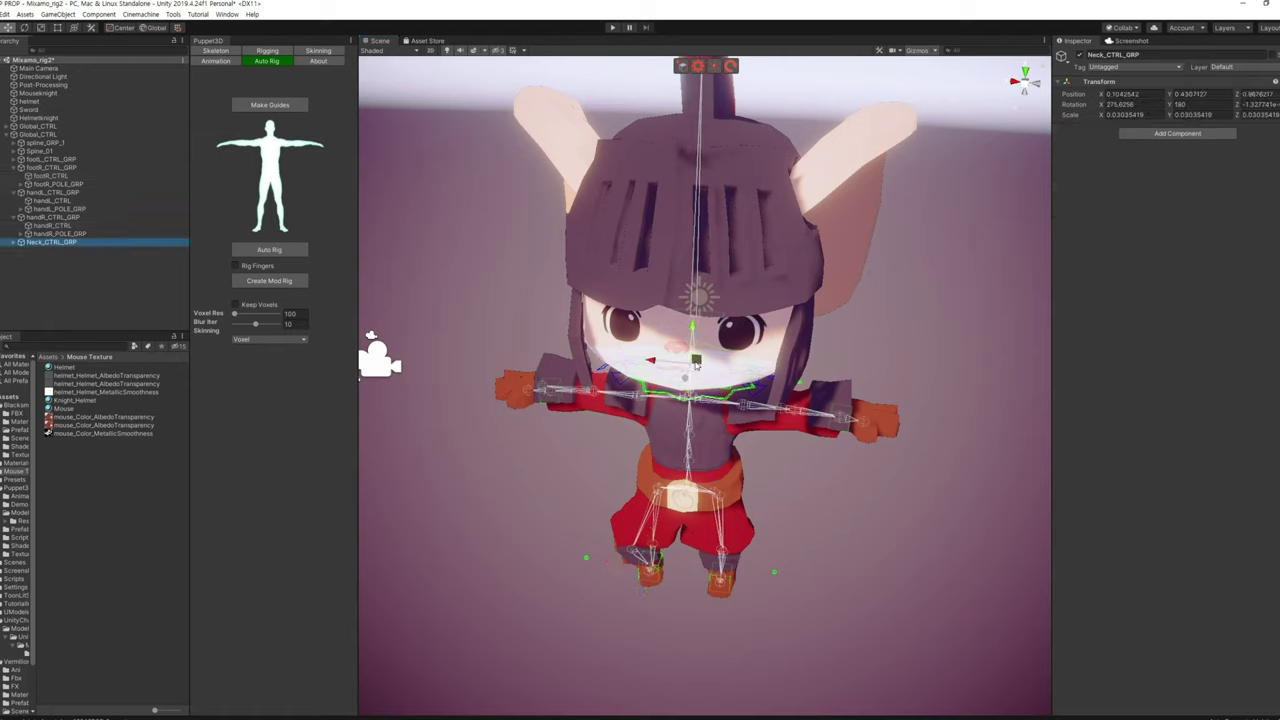
pyautogui.press('e')
pyautogui.moveTo(696, 362)
pyautogui.mouseDown()
pyautogui.moveTo(690, 352)
pyautogui.moveTo(671, 364)
pyautogui.mouseUp()
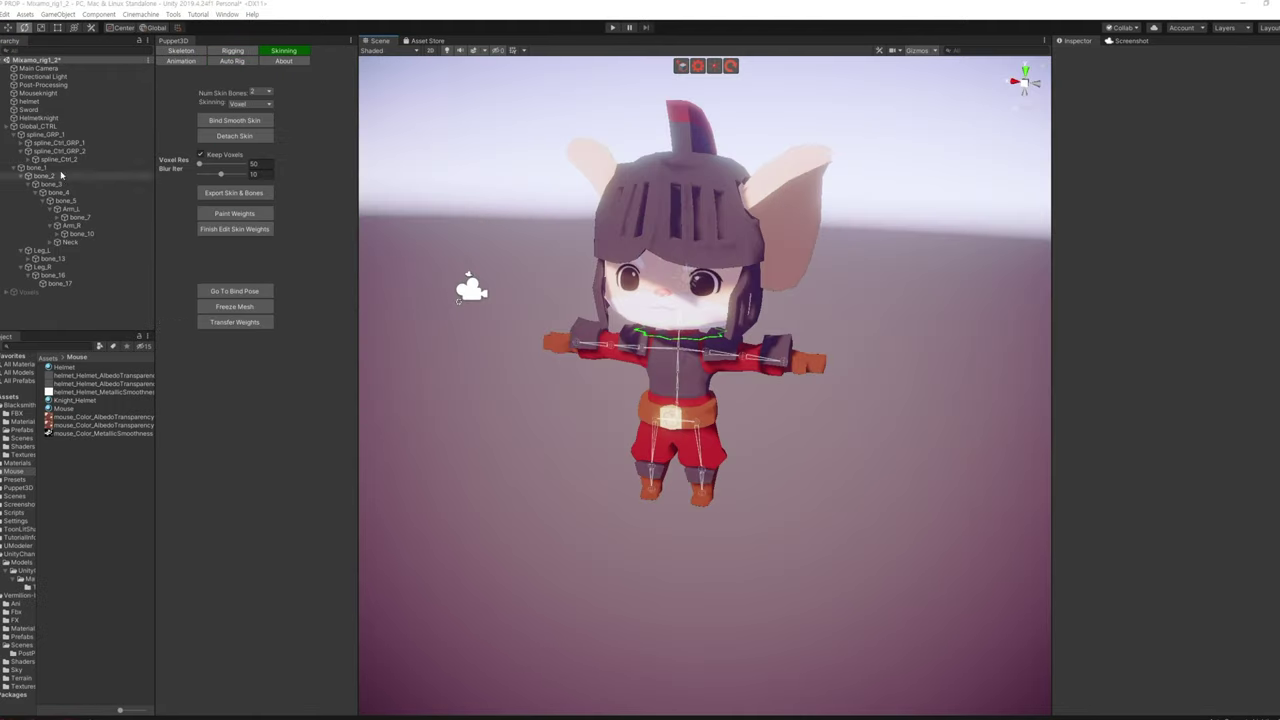
# Swing the head with the Neck bone and rotate Leg_L to test deformation
pyautogui.click(74, 244)
pyautogui.moveTo(721, 327)
pyautogui.keyDown('alt'); pyautogui.mouseDown()
pyautogui.moveTo(712, 392)
pyautogui.moveTo(653, 309)
pyautogui.mouseUp(); pyautogui.keyUp('alt')
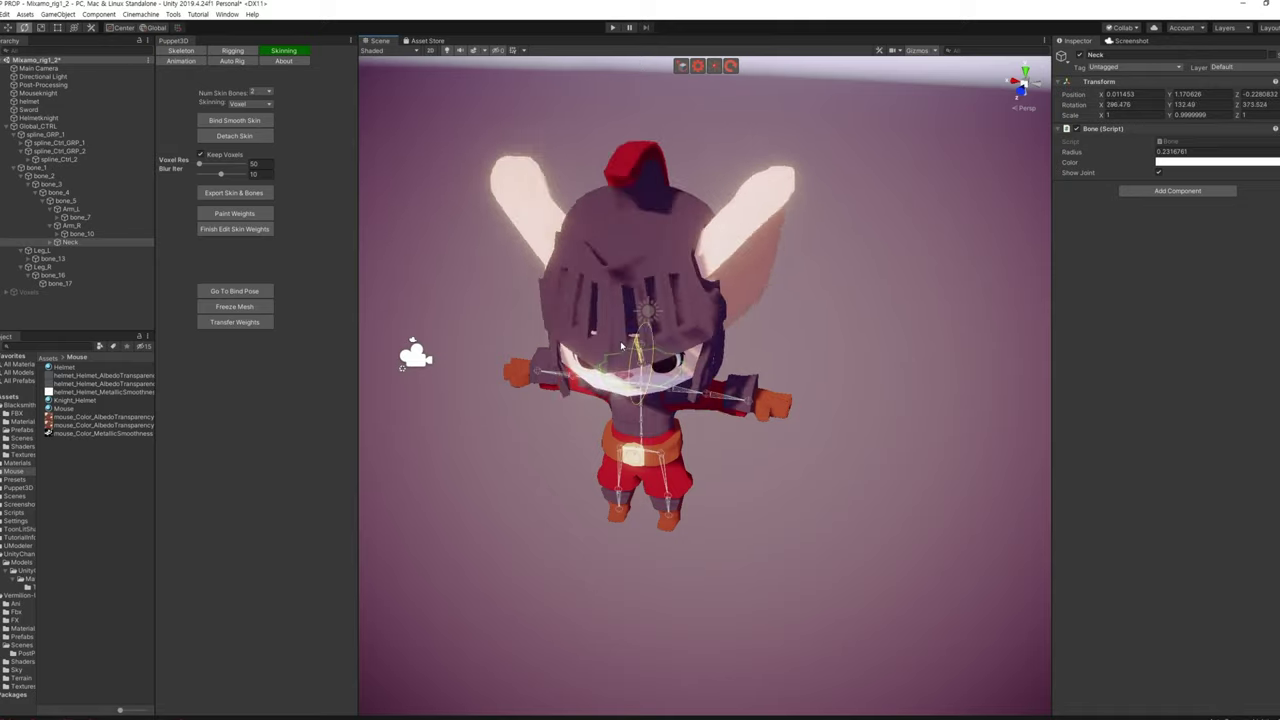
pyautogui.moveTo(653, 309)
pyautogui.mouseDown()
pyautogui.moveTo(735, 397)
pyautogui.moveTo(371, 300)
pyautogui.mouseUp()
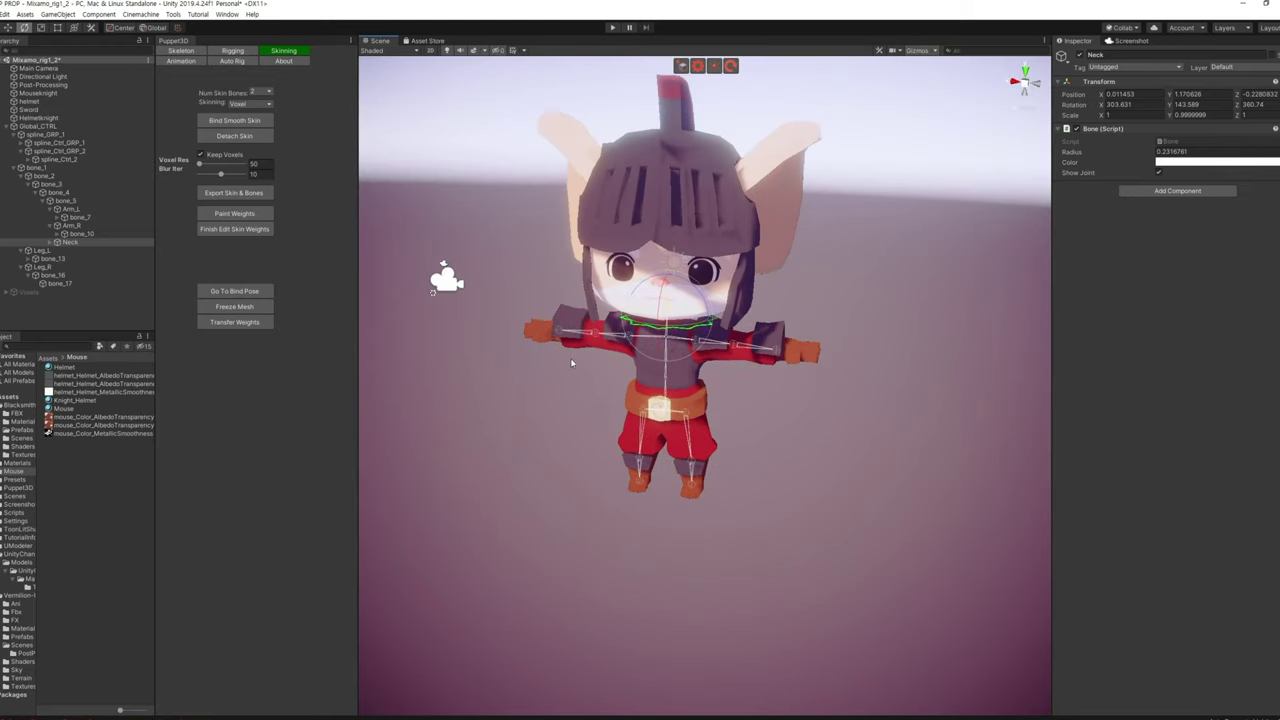
pyautogui.moveTo(571, 363); pyautogui.dragTo(550, 355)
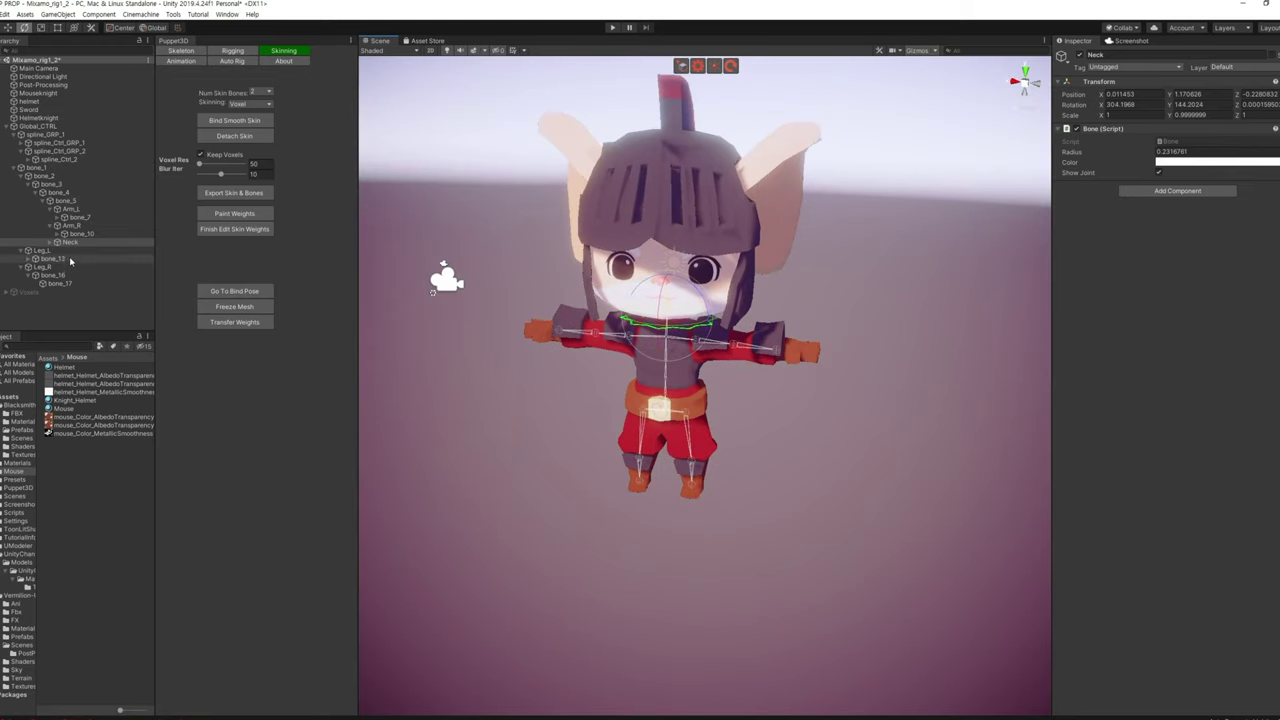
pyautogui.click(72, 251)
pyautogui.moveTo(681, 429); pyautogui.dragTo(732, 451)
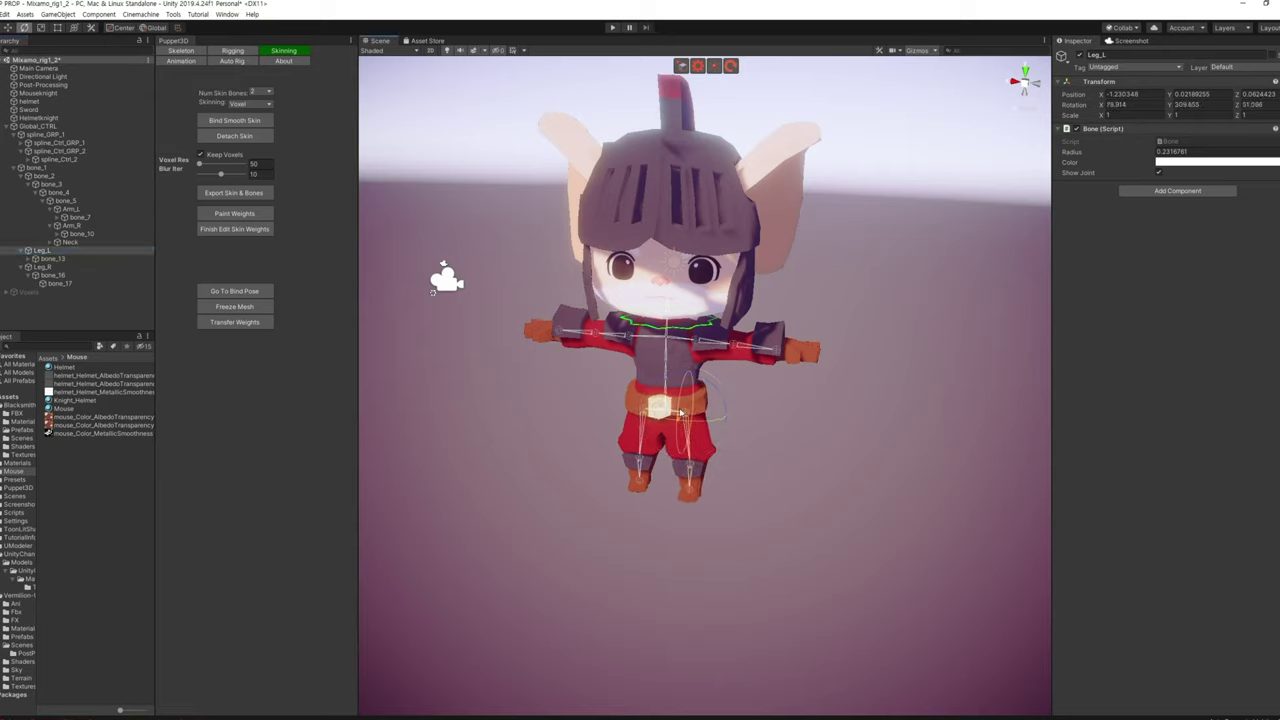
pyautogui.click(58, 258)
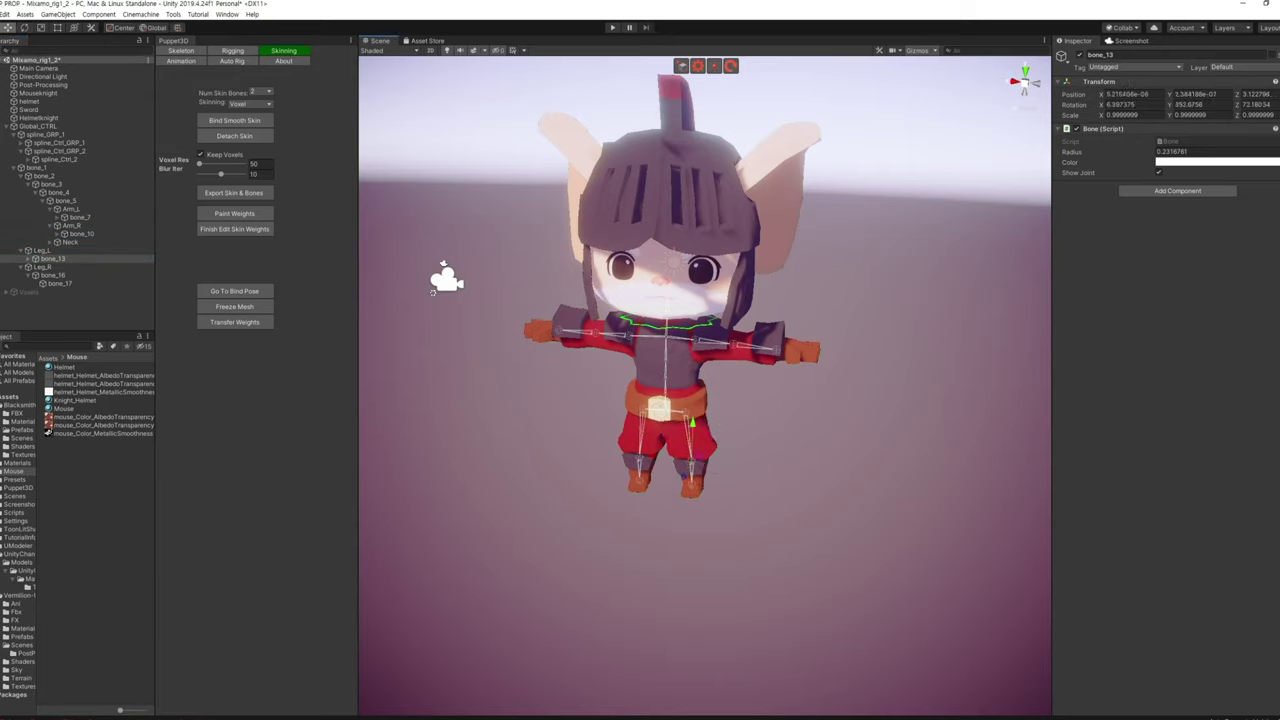
pyautogui.click(668, 362)
pyautogui.moveTo(689, 370); pyautogui.dragTo(706, 370)
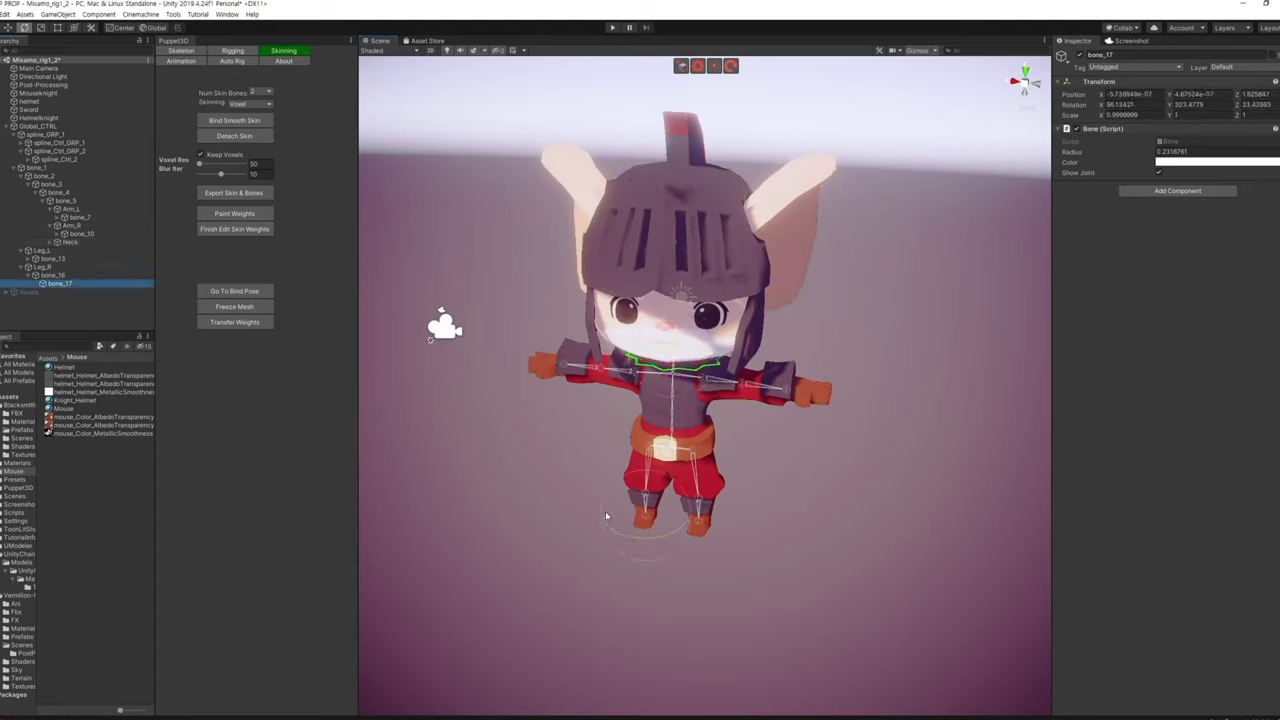
# Raise and bend the leg by pulling bone_16 up and inward
pyautogui.click(667, 490)
pyautogui.click(667, 490)
pyautogui.click(62, 277)
pyautogui.moveTo(640, 484)
pyautogui.mouseDown()
pyautogui.moveTo(637, 383)
pyautogui.moveTo(632, 458)
pyautogui.mouseUp()
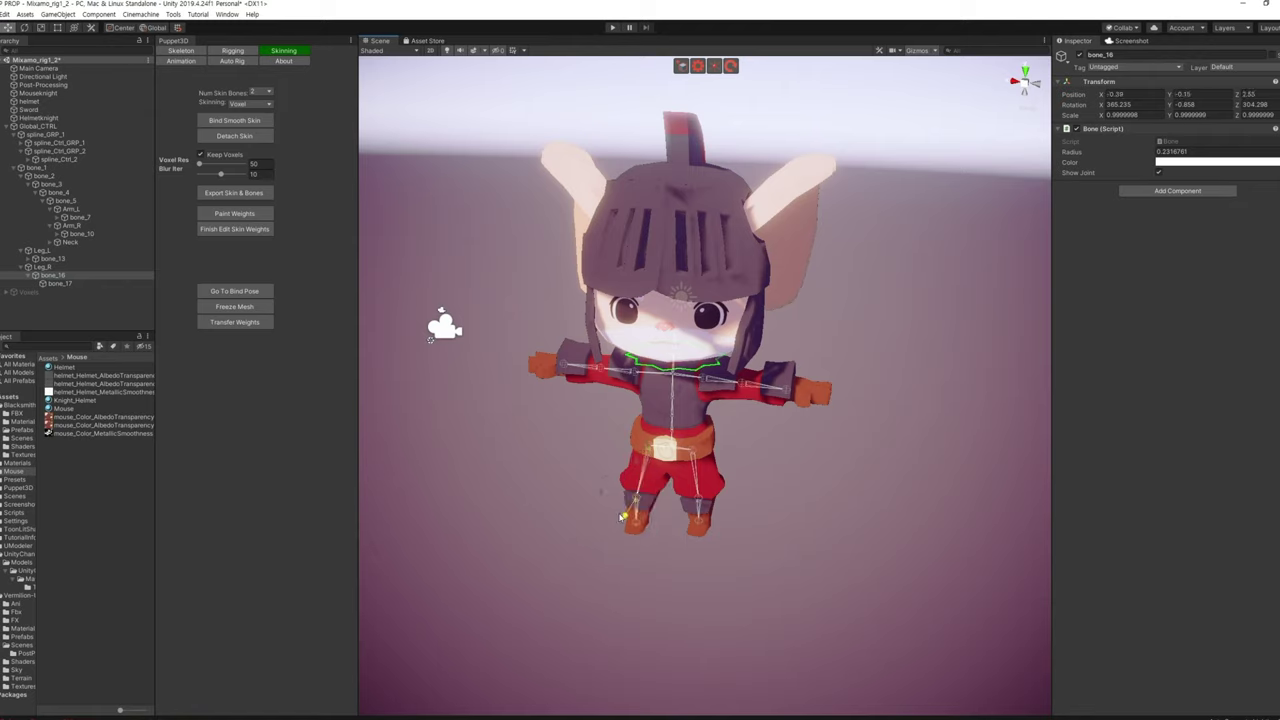
pyautogui.moveTo(621, 517); pyautogui.dragTo(660, 481)
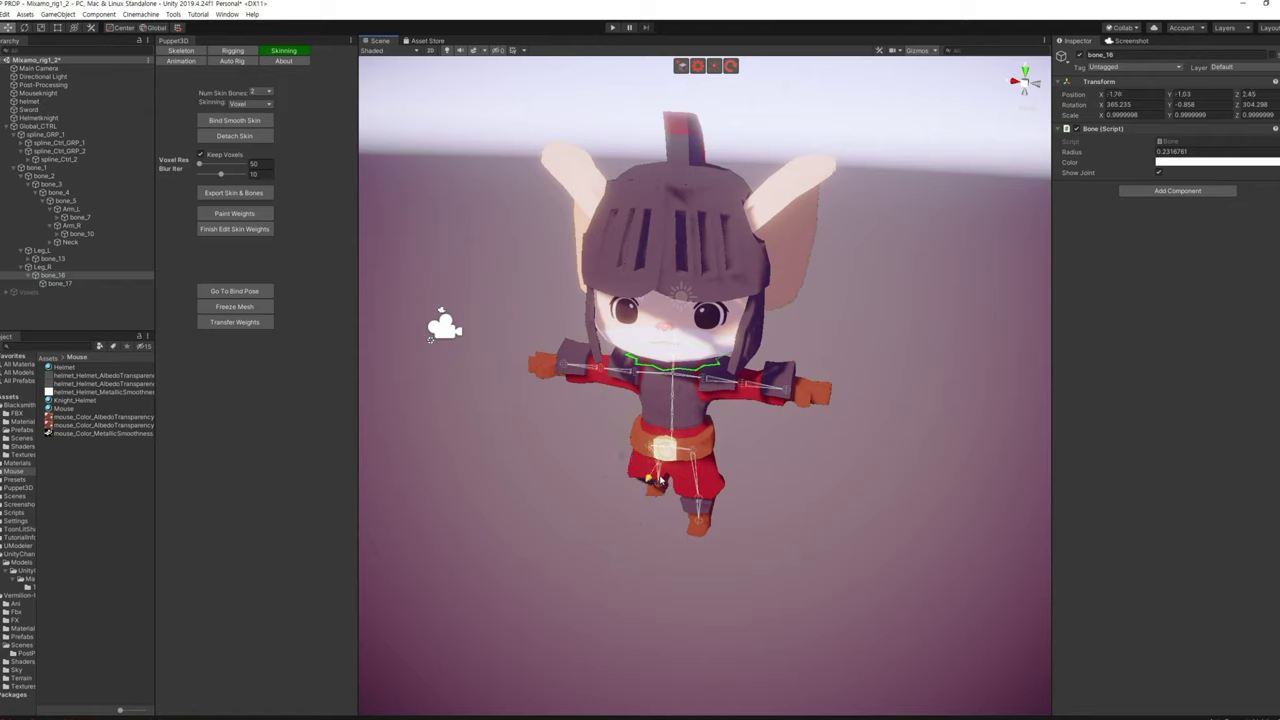
# Rotate the Arm_R bone at the shoulder
pyautogui.click(72, 225)
pyautogui.press('e')
pyautogui.moveTo(633, 386)
pyautogui.mouseDown()
pyautogui.moveTo(598, 334)
pyautogui.moveTo(325, 290)
pyautogui.mouseUp()
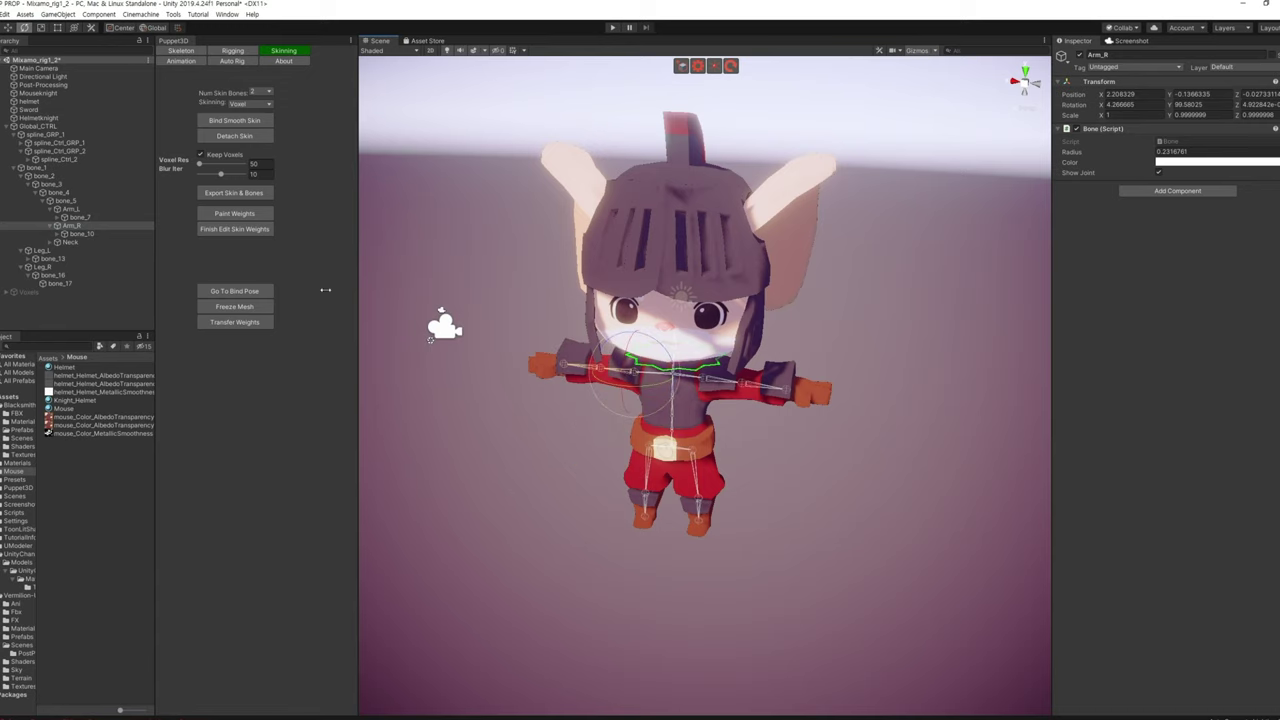
pyautogui.click(72, 208)
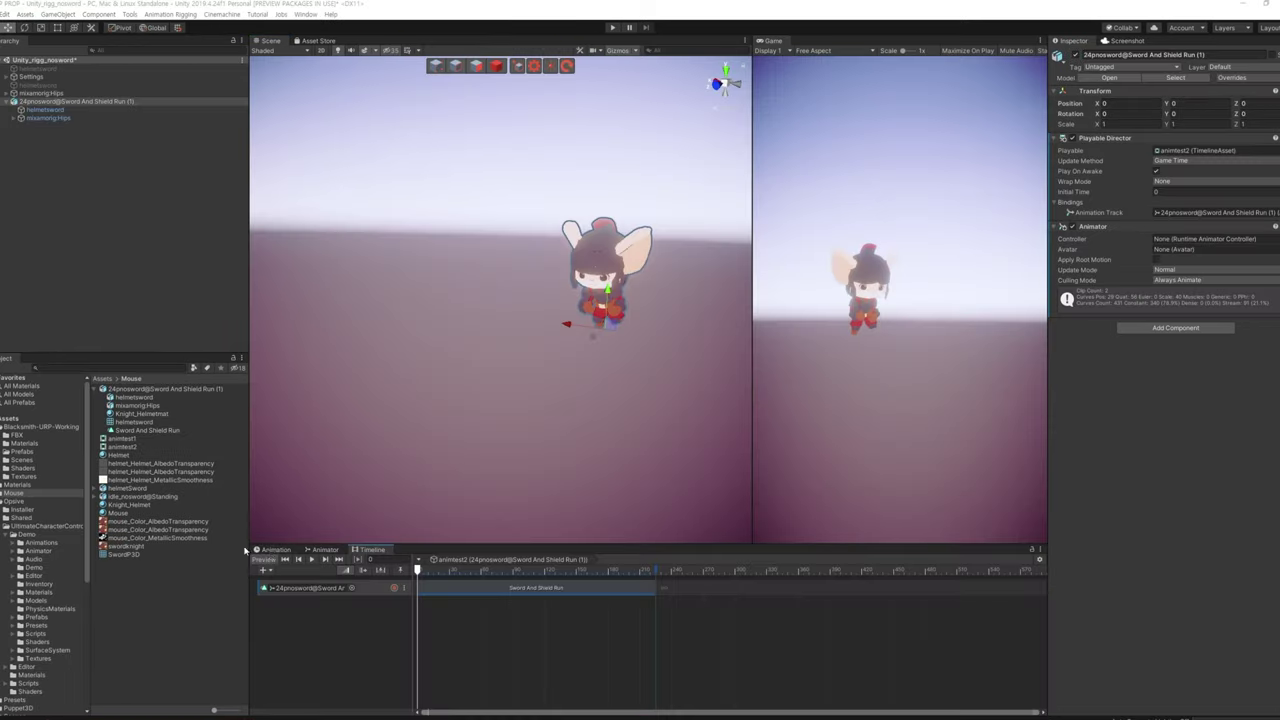
# Preview the Sword And Shield Run clip on the Timeline, then restart Play mode to watch the knight run
pyautogui.click(312, 558)
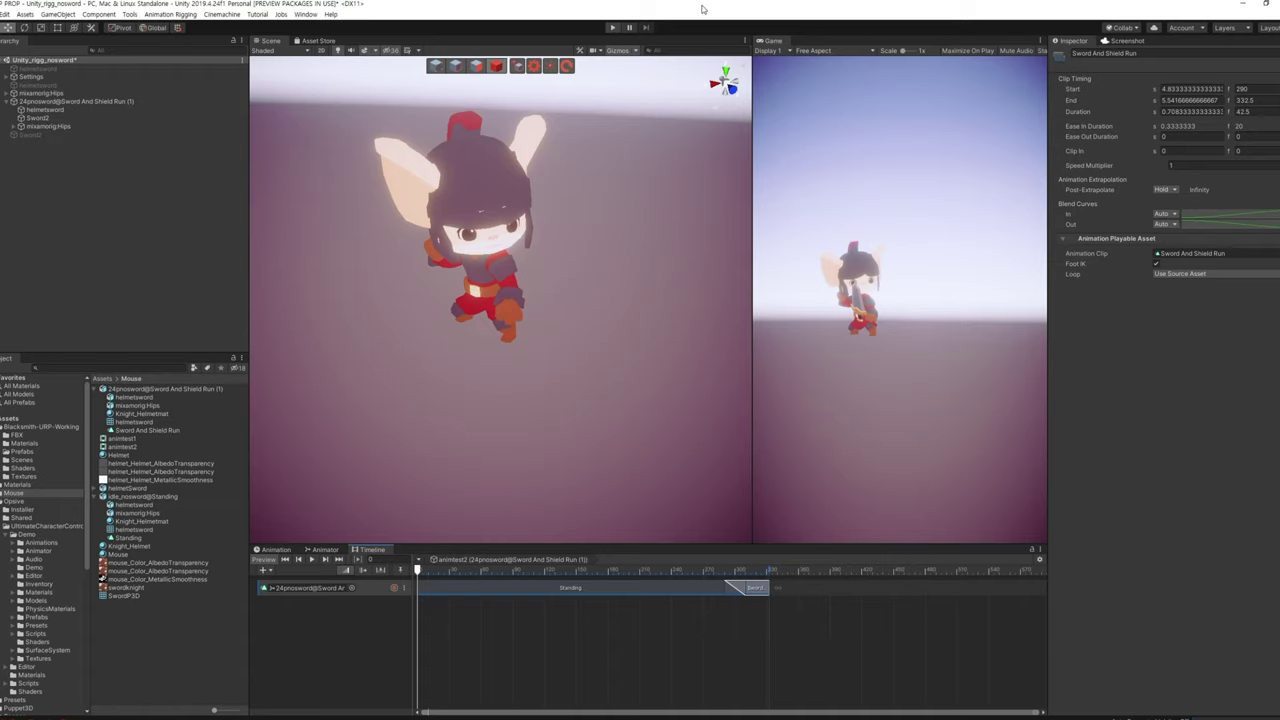
pyautogui.click(613, 27)
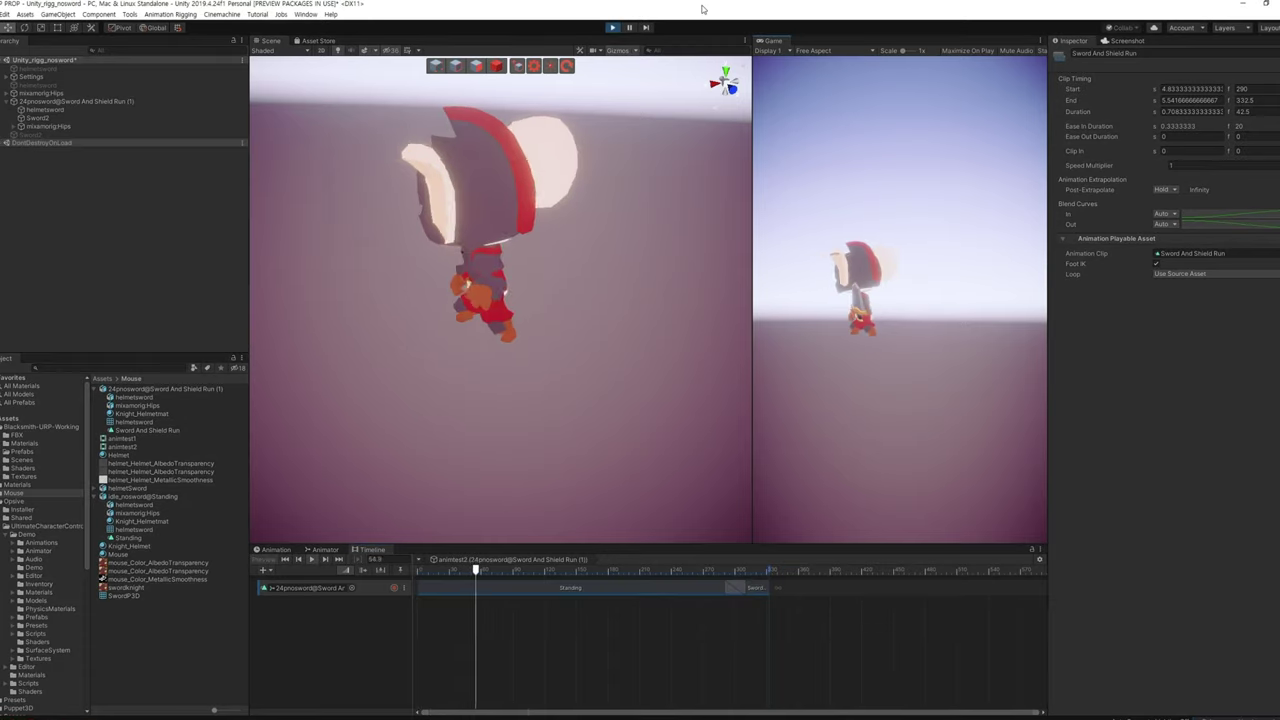
pyautogui.click(614, 28)
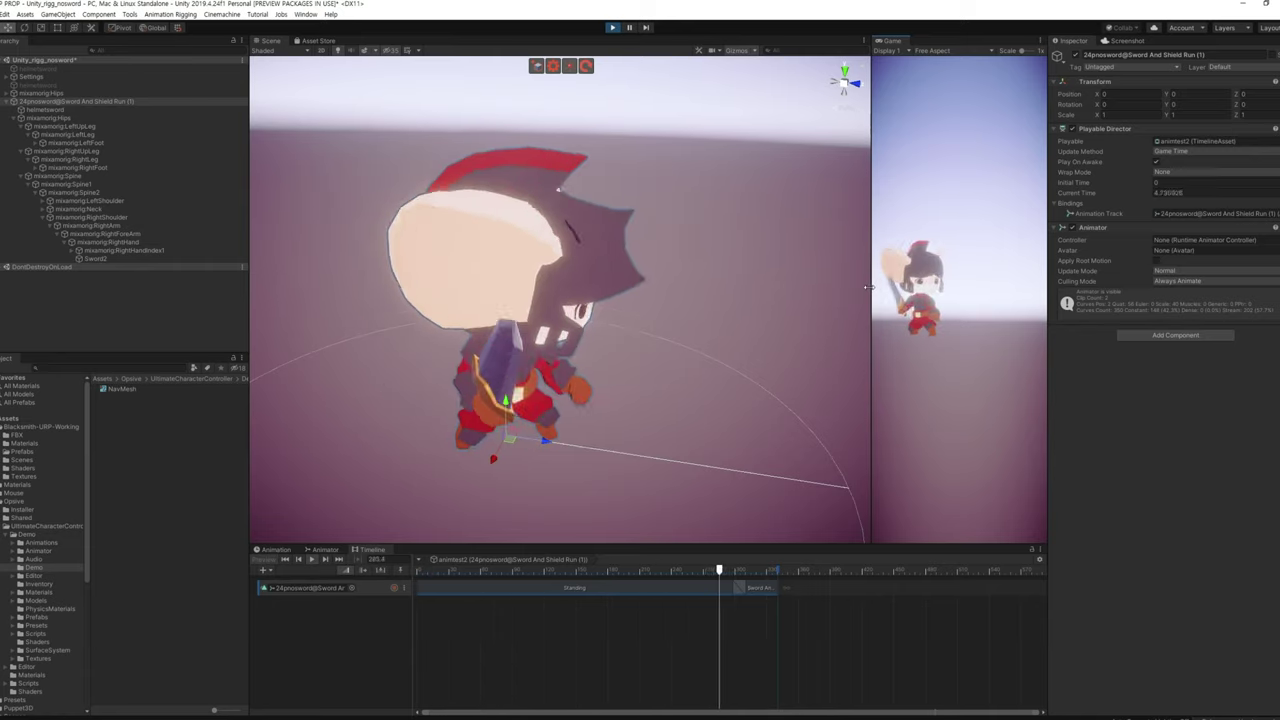
pyautogui.click(614, 28)
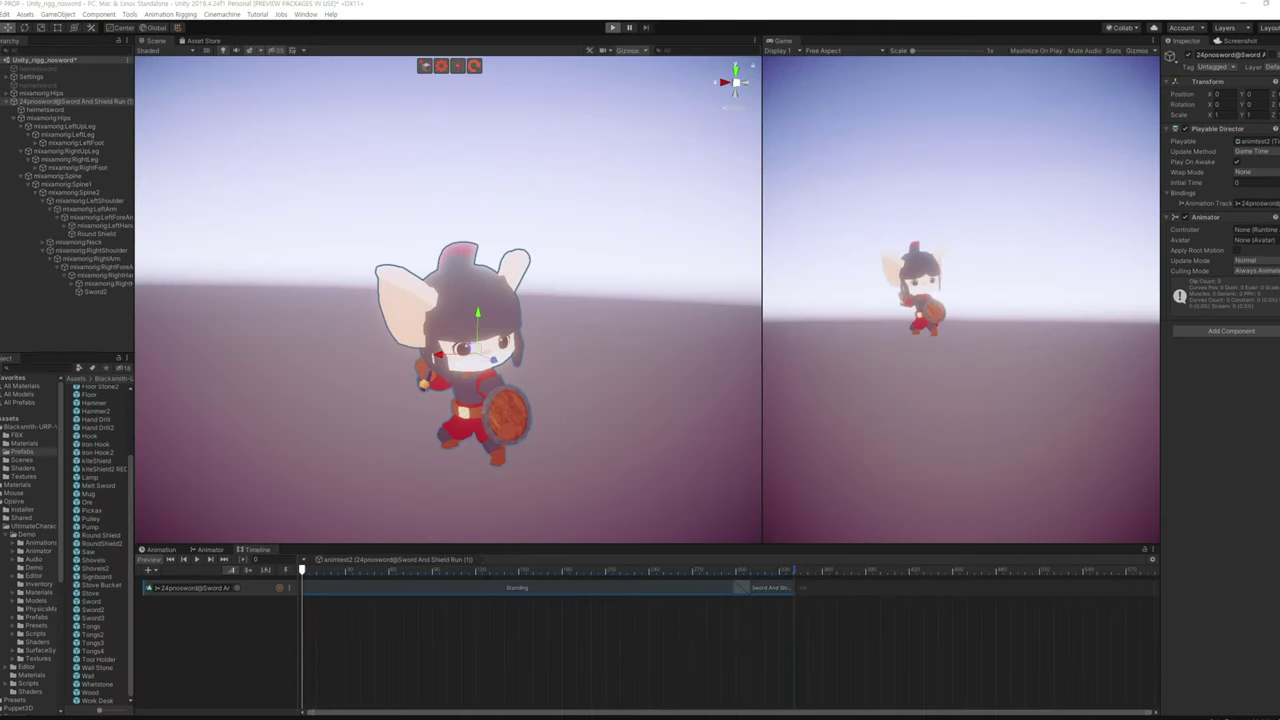
pyautogui.hotkey('ctrl', 'p')
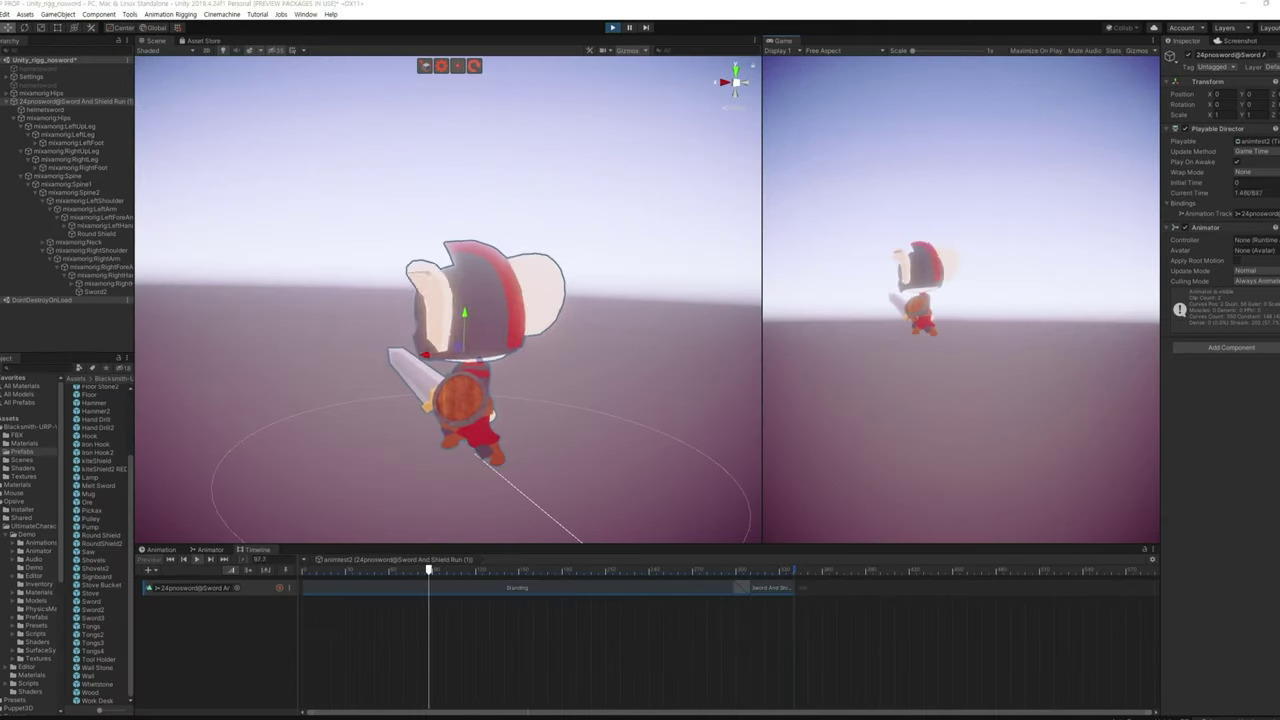